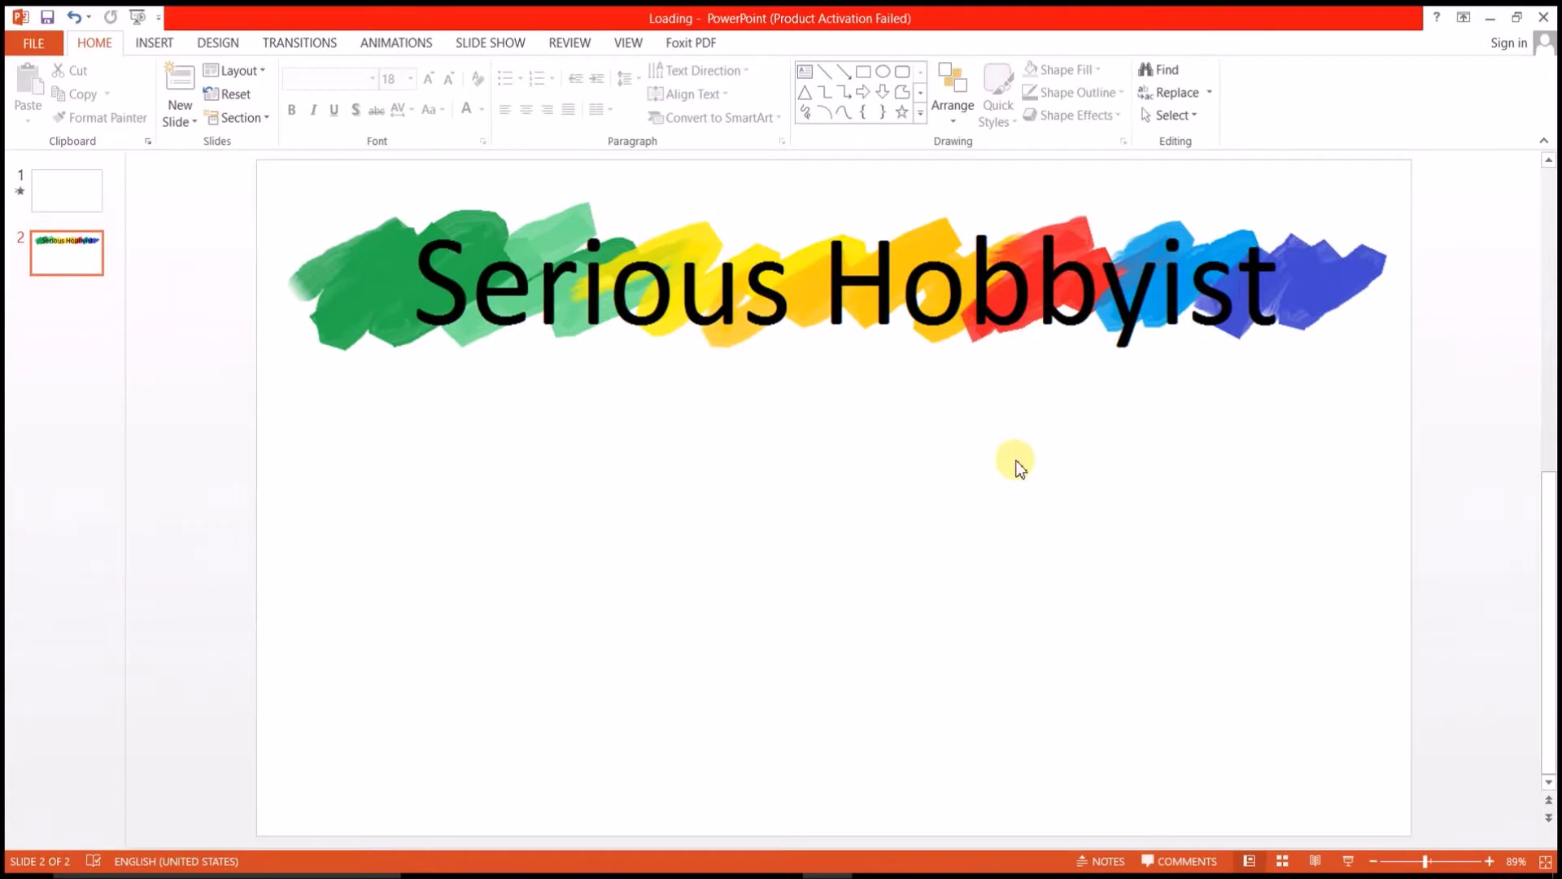
- Pick the Rectangle shape from the Home tab's Drawing gallery
click(863, 72)
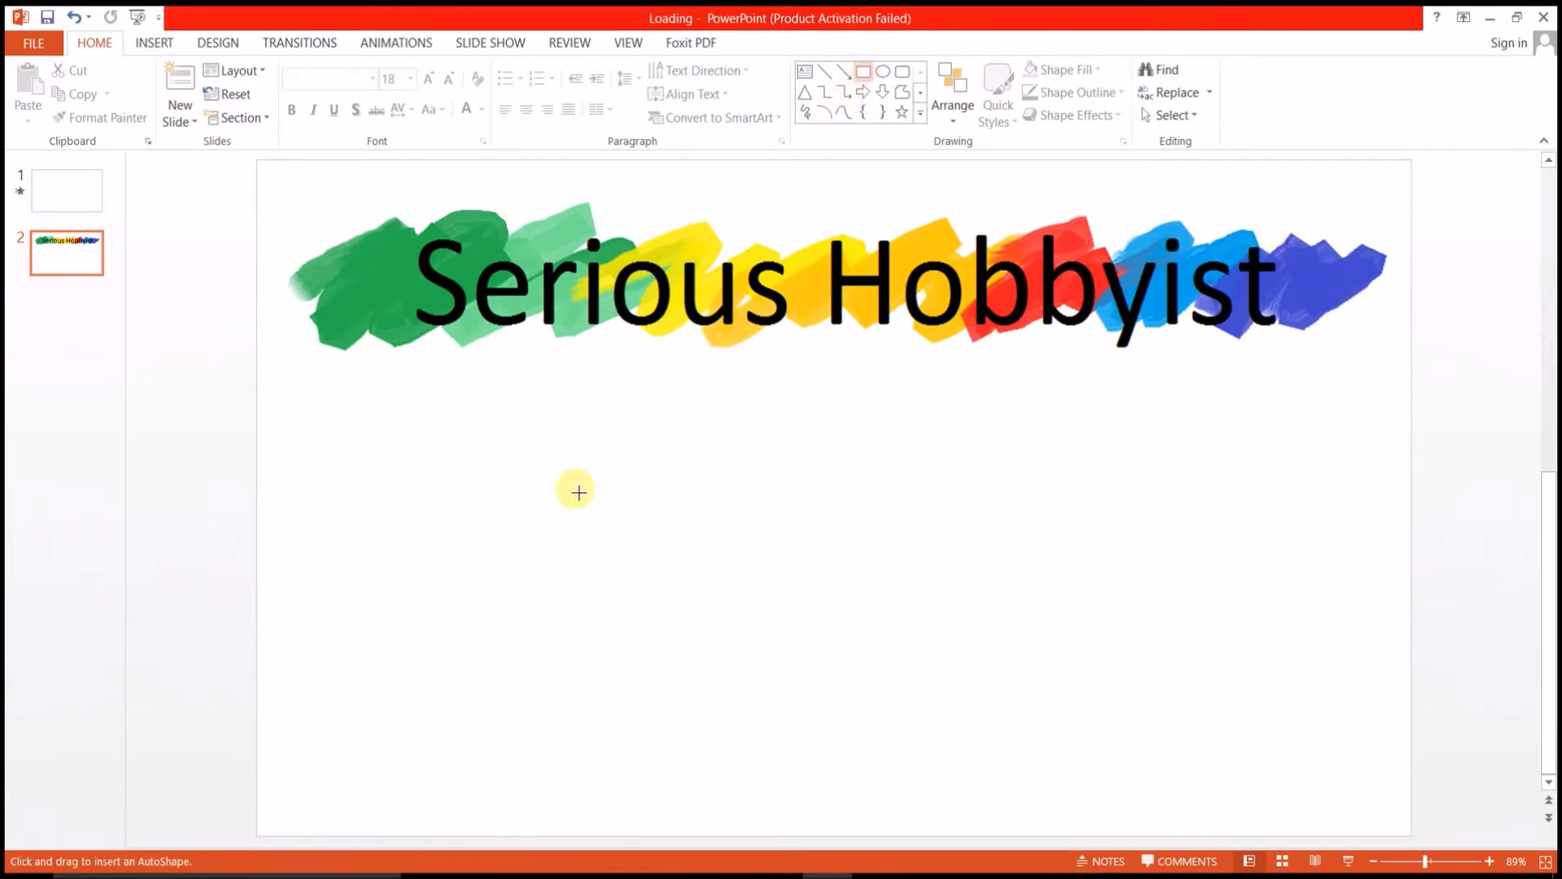
- Draw a long thin bar below the title, fill it green and remove its outline
mouse_move(564, 486)
mouse_down()
mouse_move(1106, 533)
mouse_move(1162, 506)
mouse_up()
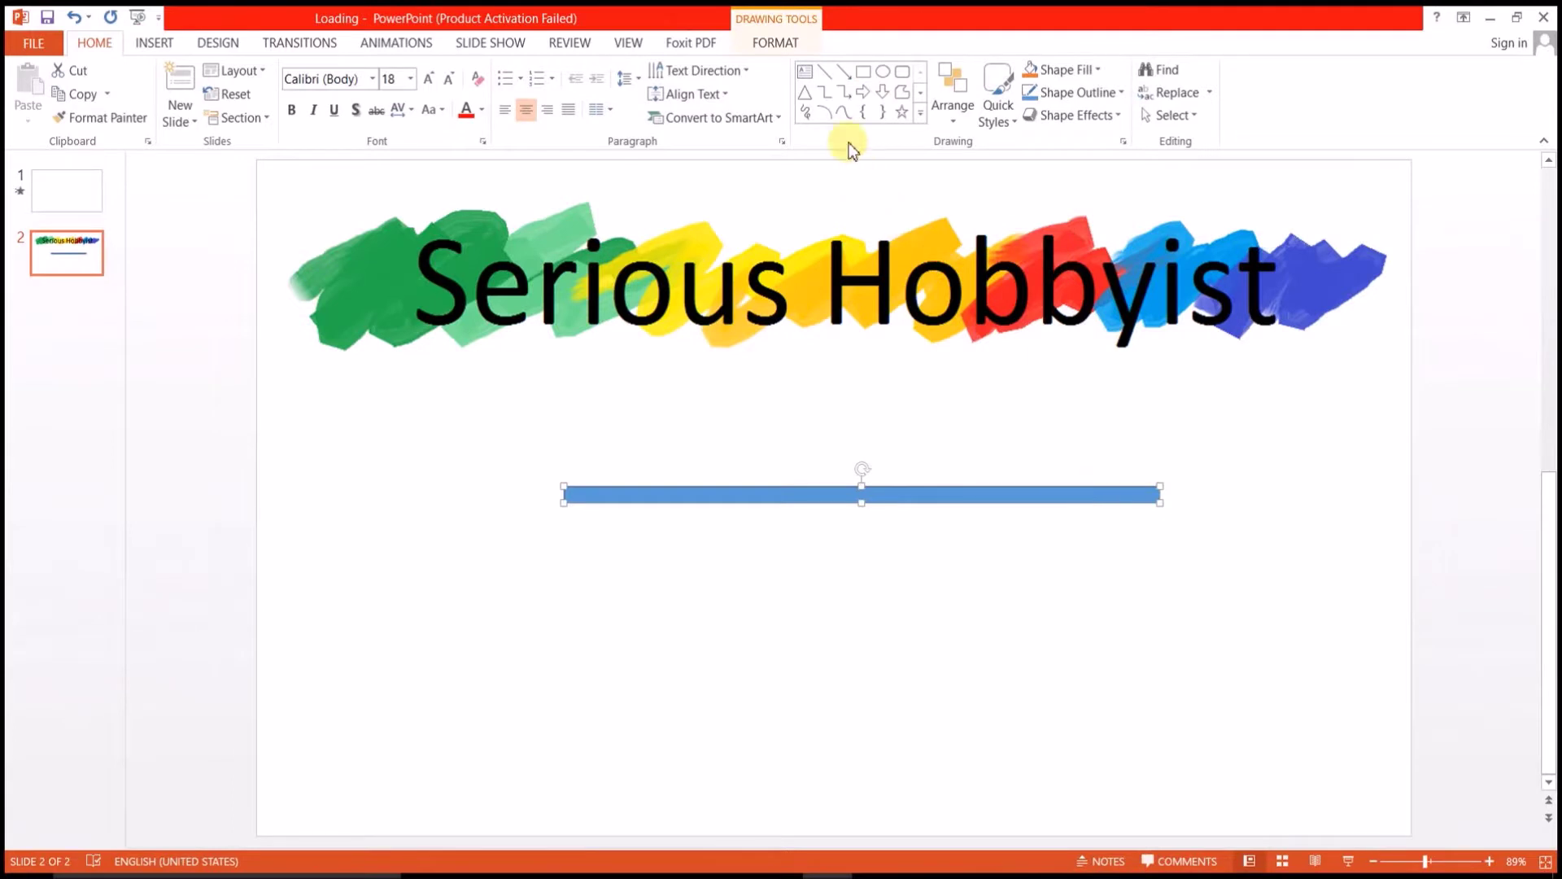
click(777, 45)
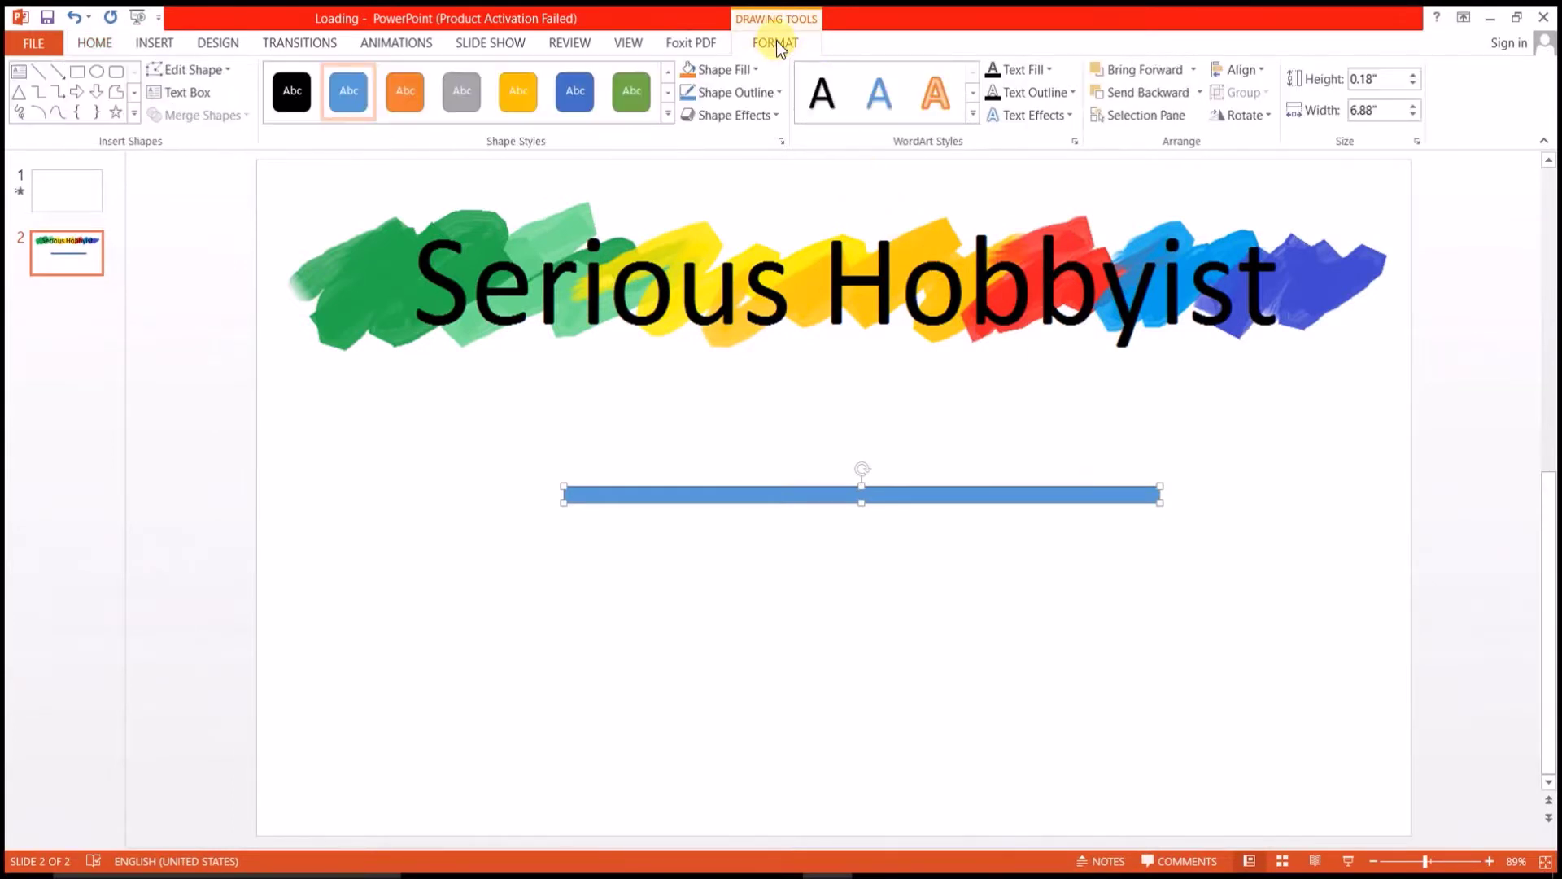
click(734, 68)
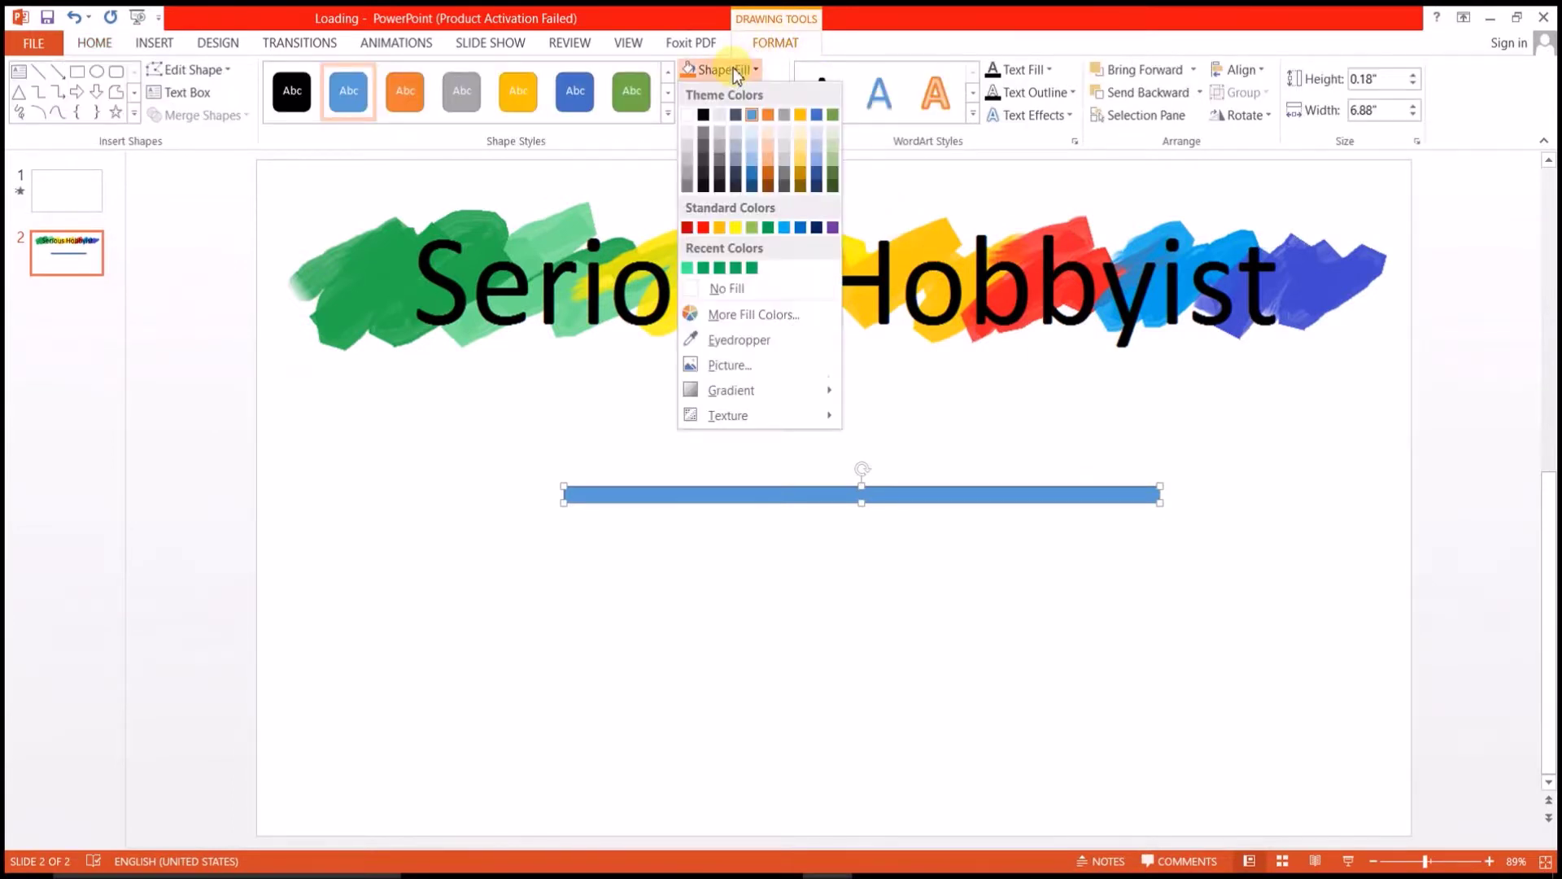
click(834, 173)
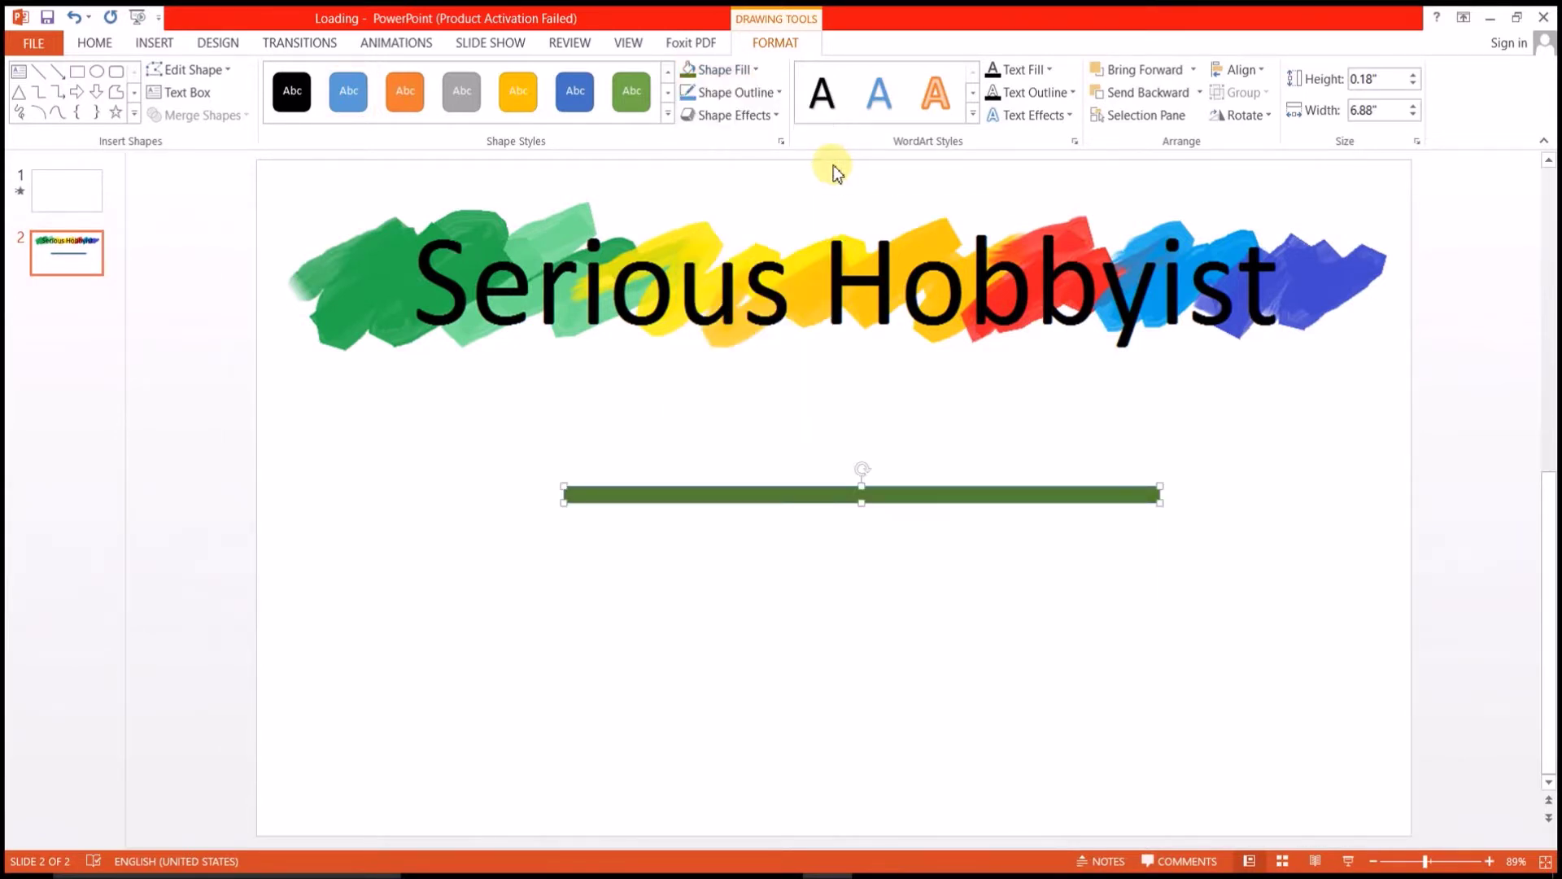
click(771, 95)
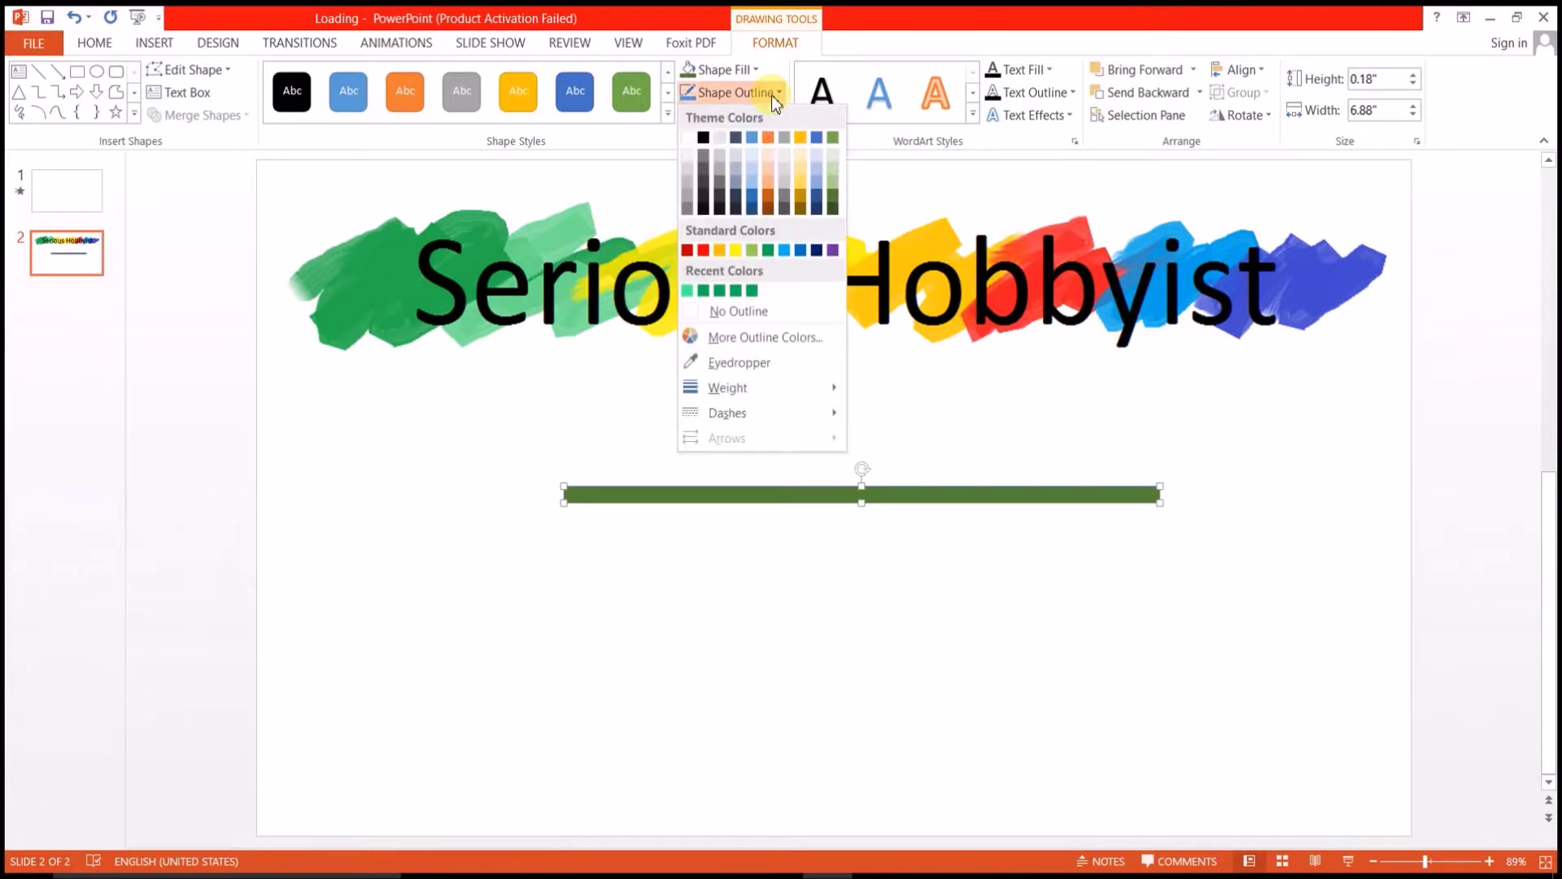
click(752, 309)
- Apply the Preset 3 shape effect to the green bar
click(836, 521)
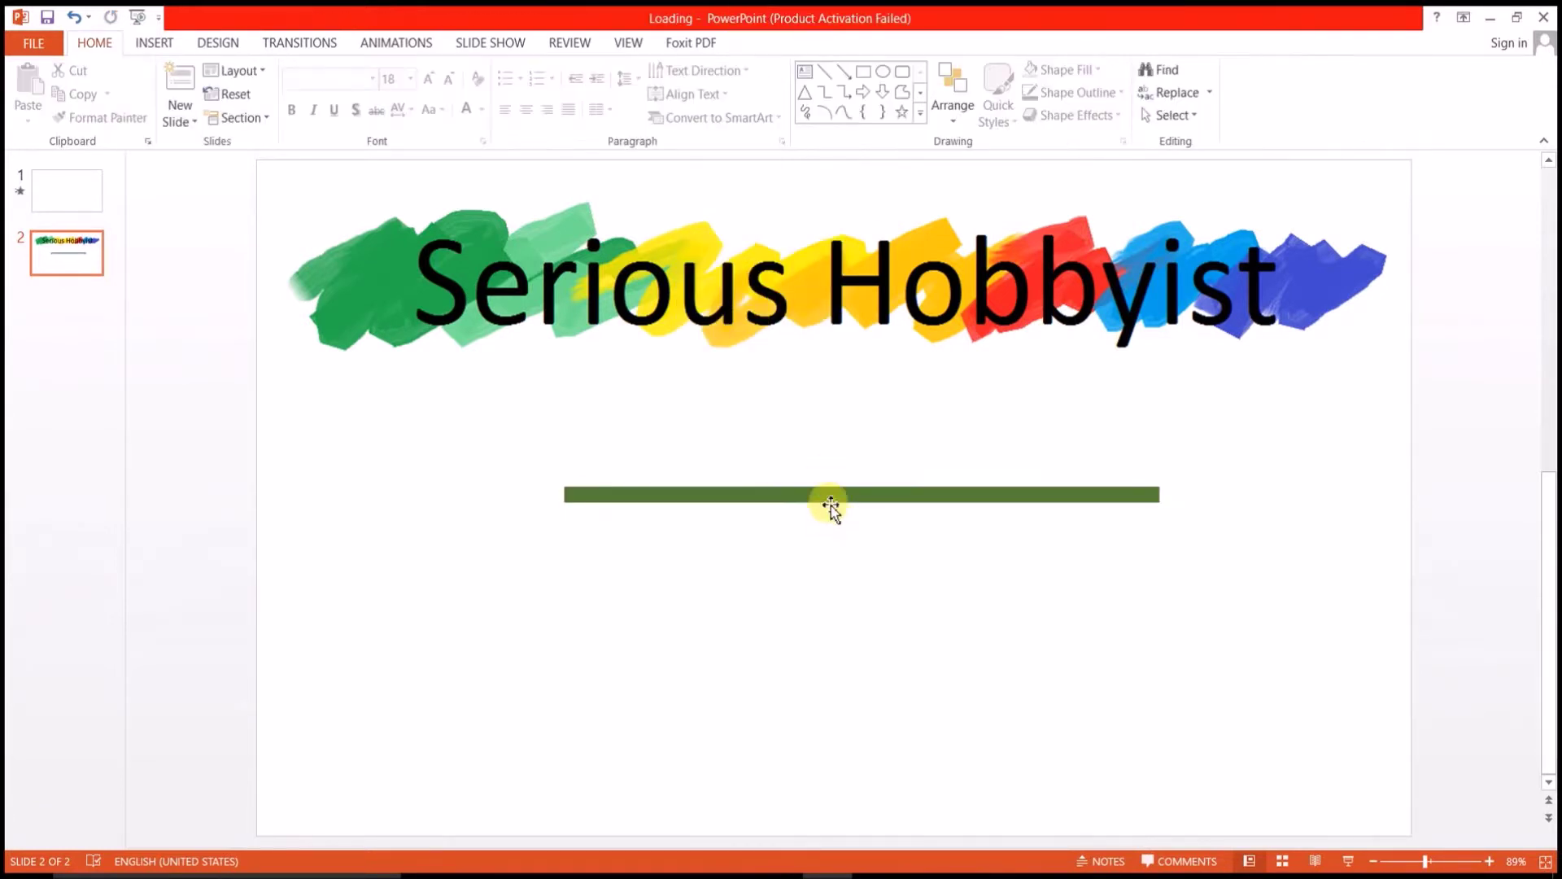
click(832, 499)
click(760, 116)
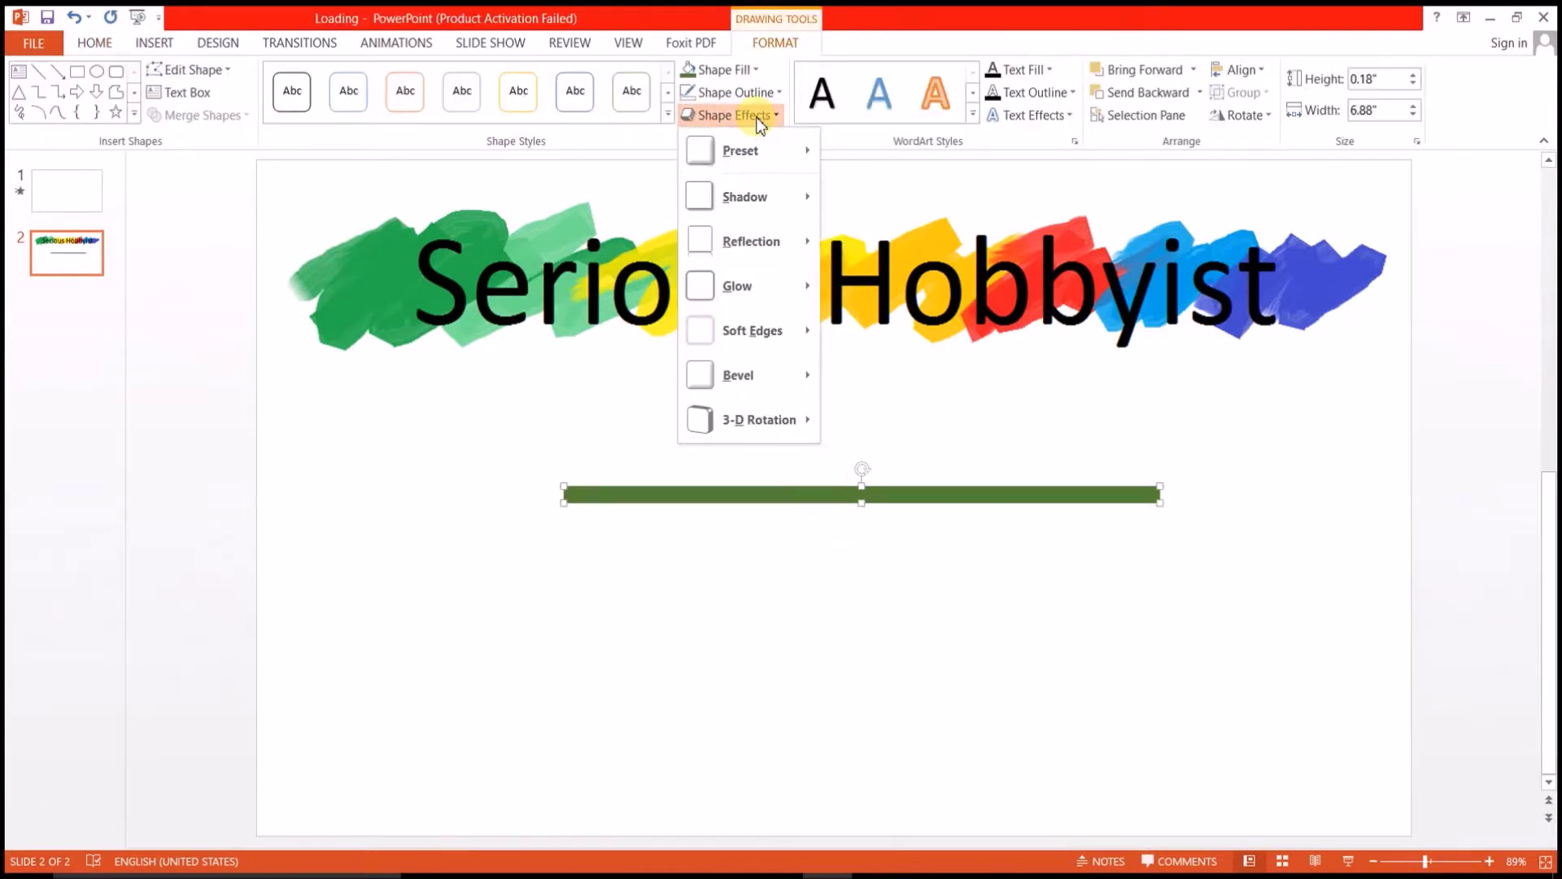
mouse_move(758, 152)
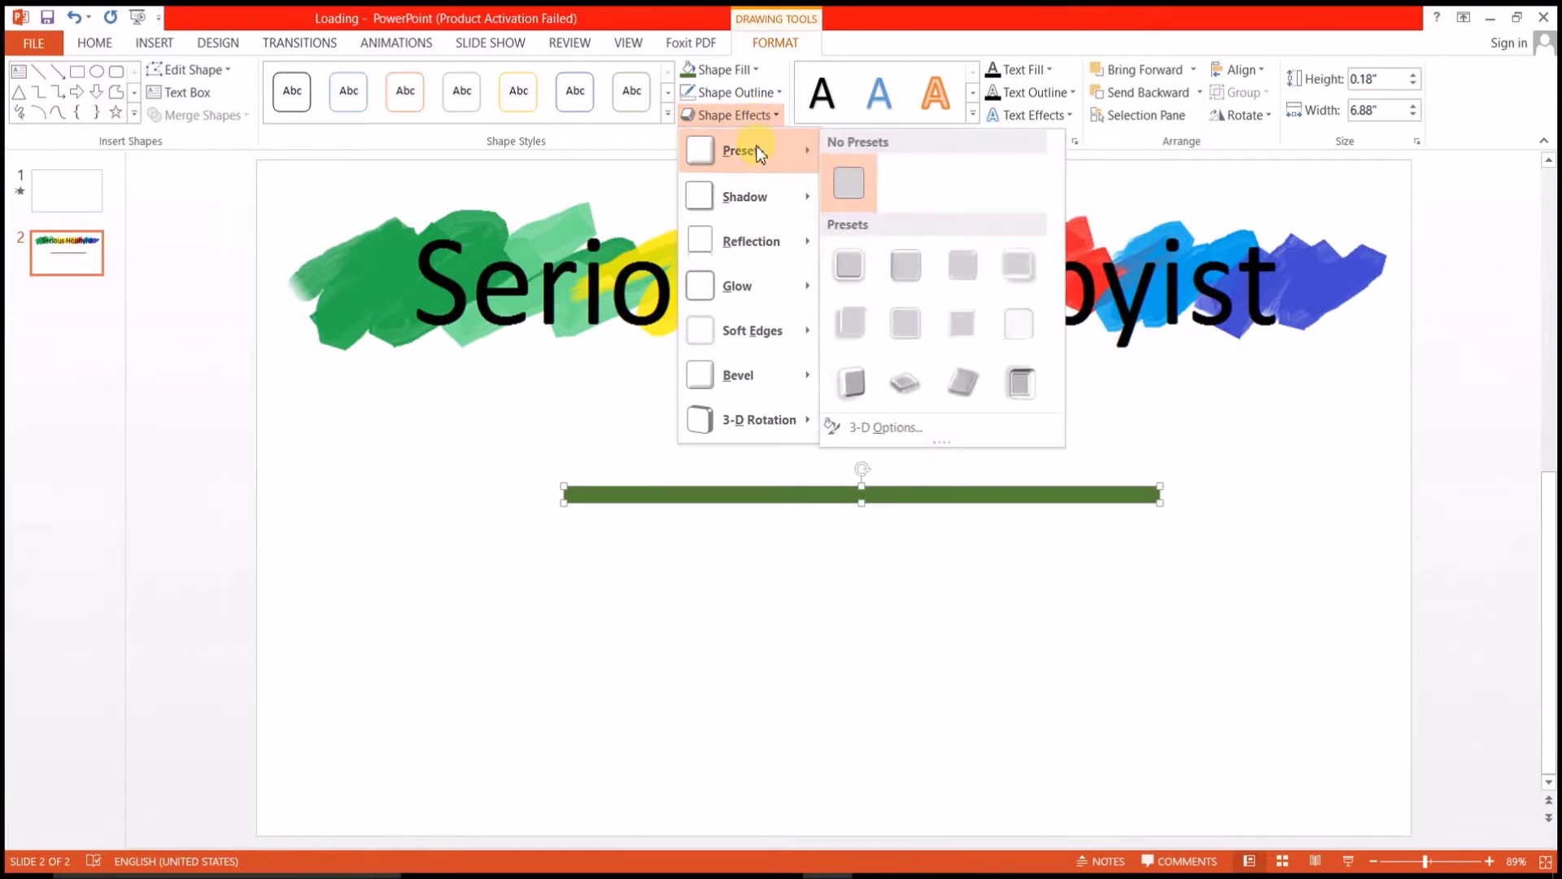
click(973, 271)
- Nudge the long green bar slightly left and down
click(876, 536)
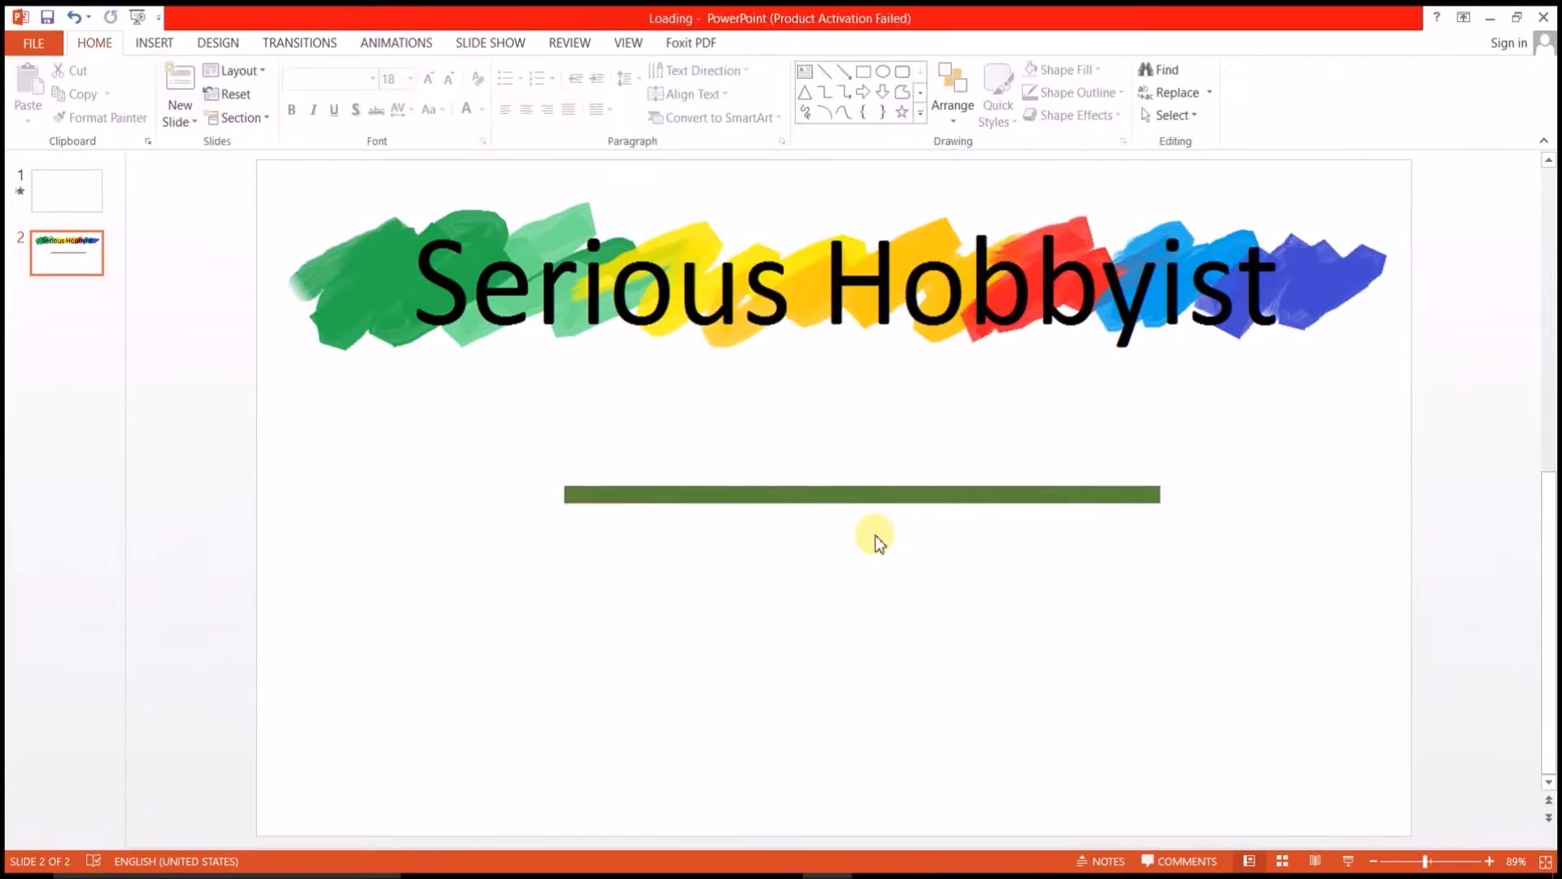
drag(867, 507, 845, 515)
click(838, 609)
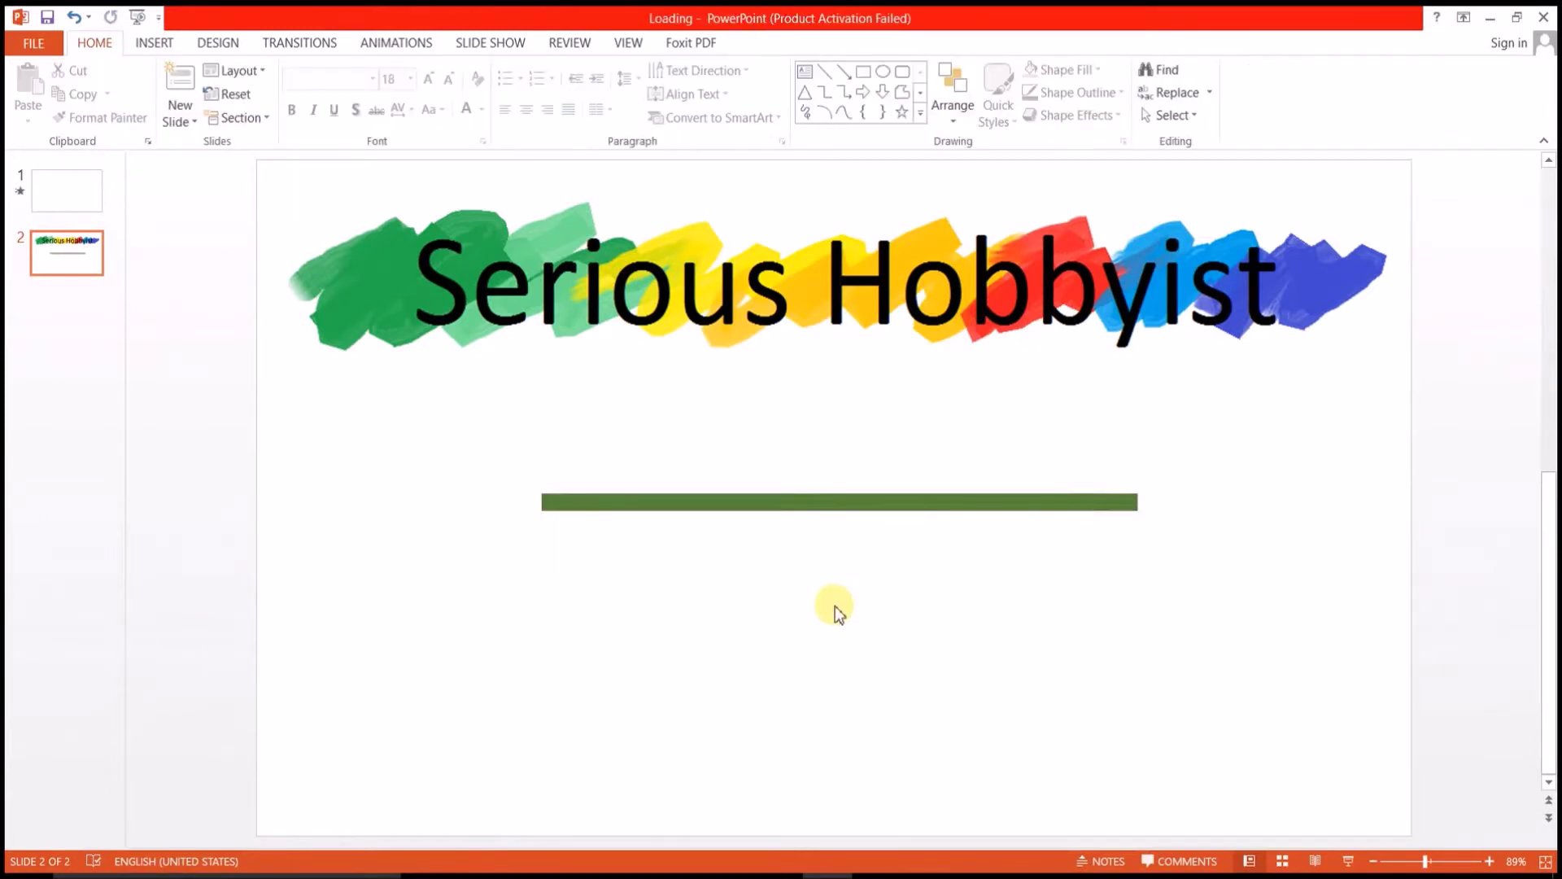
click(794, 511)
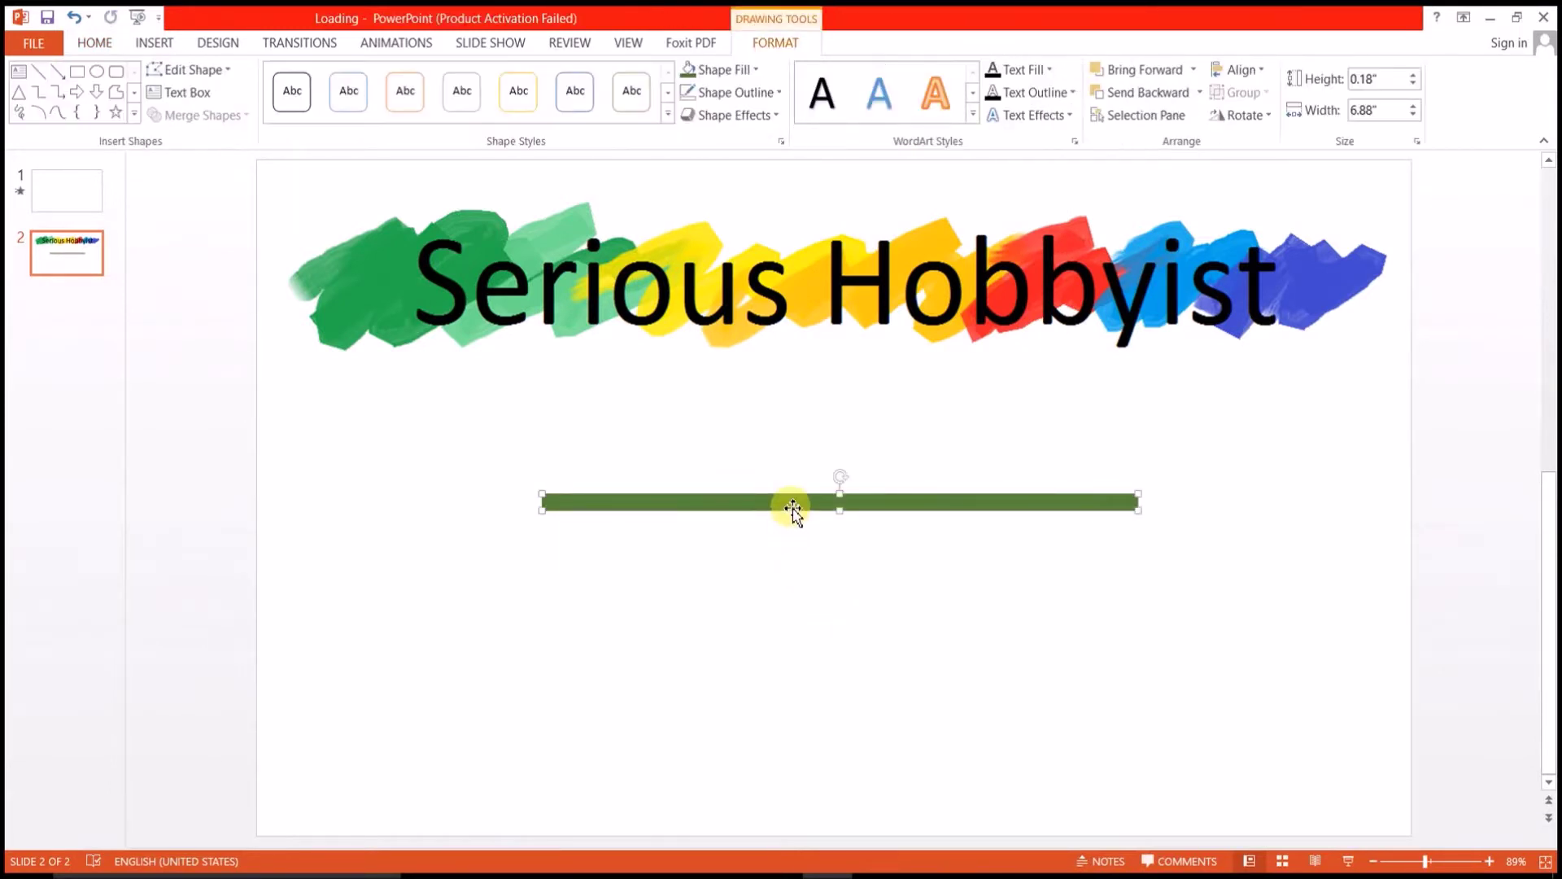
- Duplicate the bar, shorten the copy to 0.87" and place it under the long bar's left end
drag(796, 505, 791, 550)
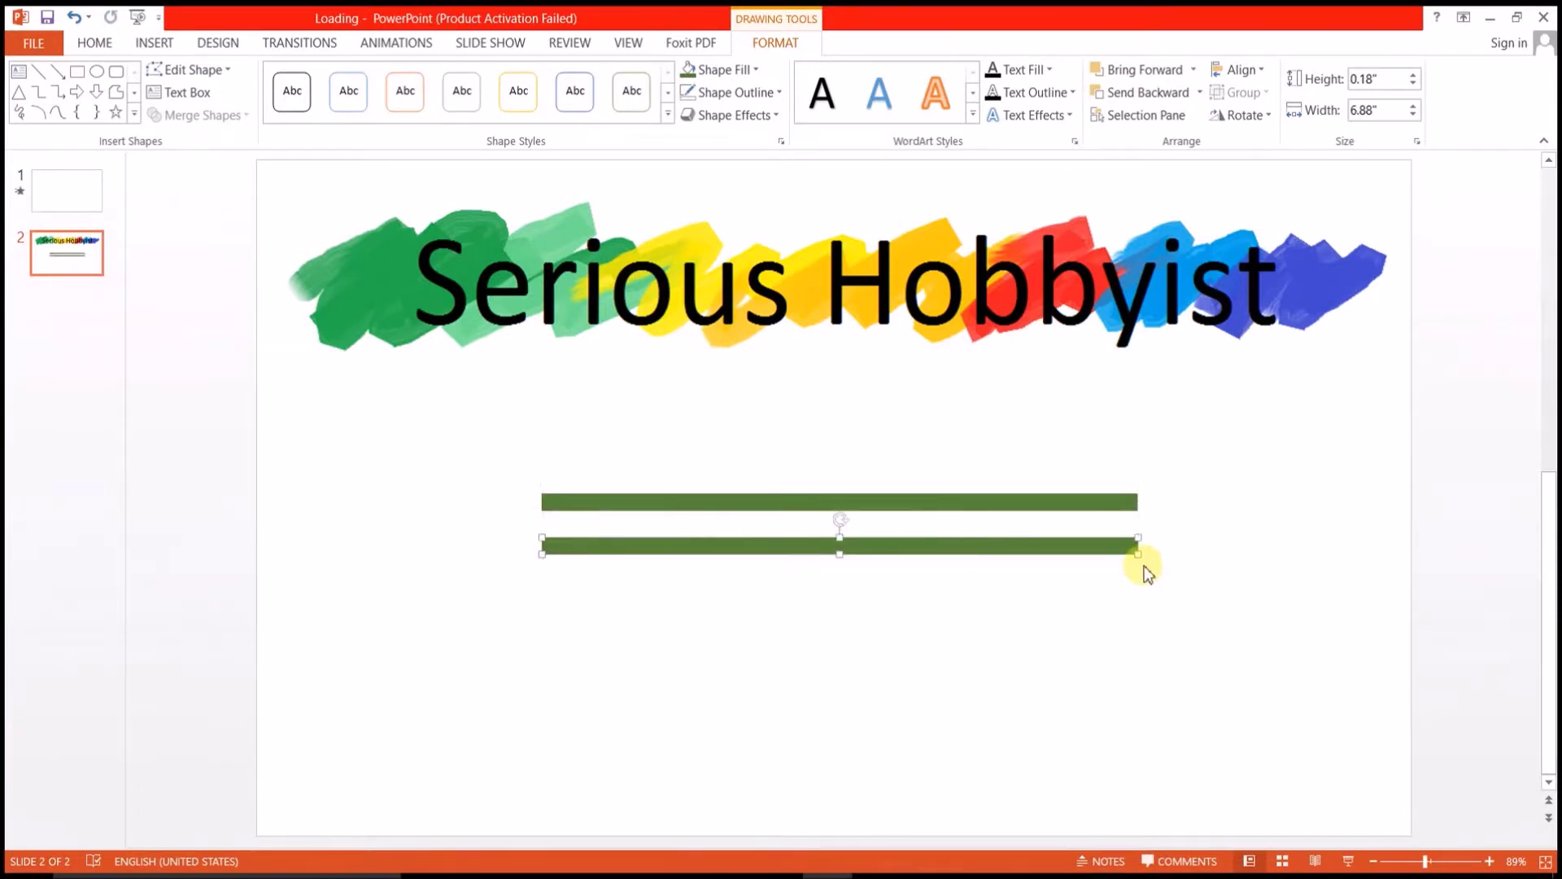
drag(1140, 558, 523, 507)
scroll(535, 517, up, 10)
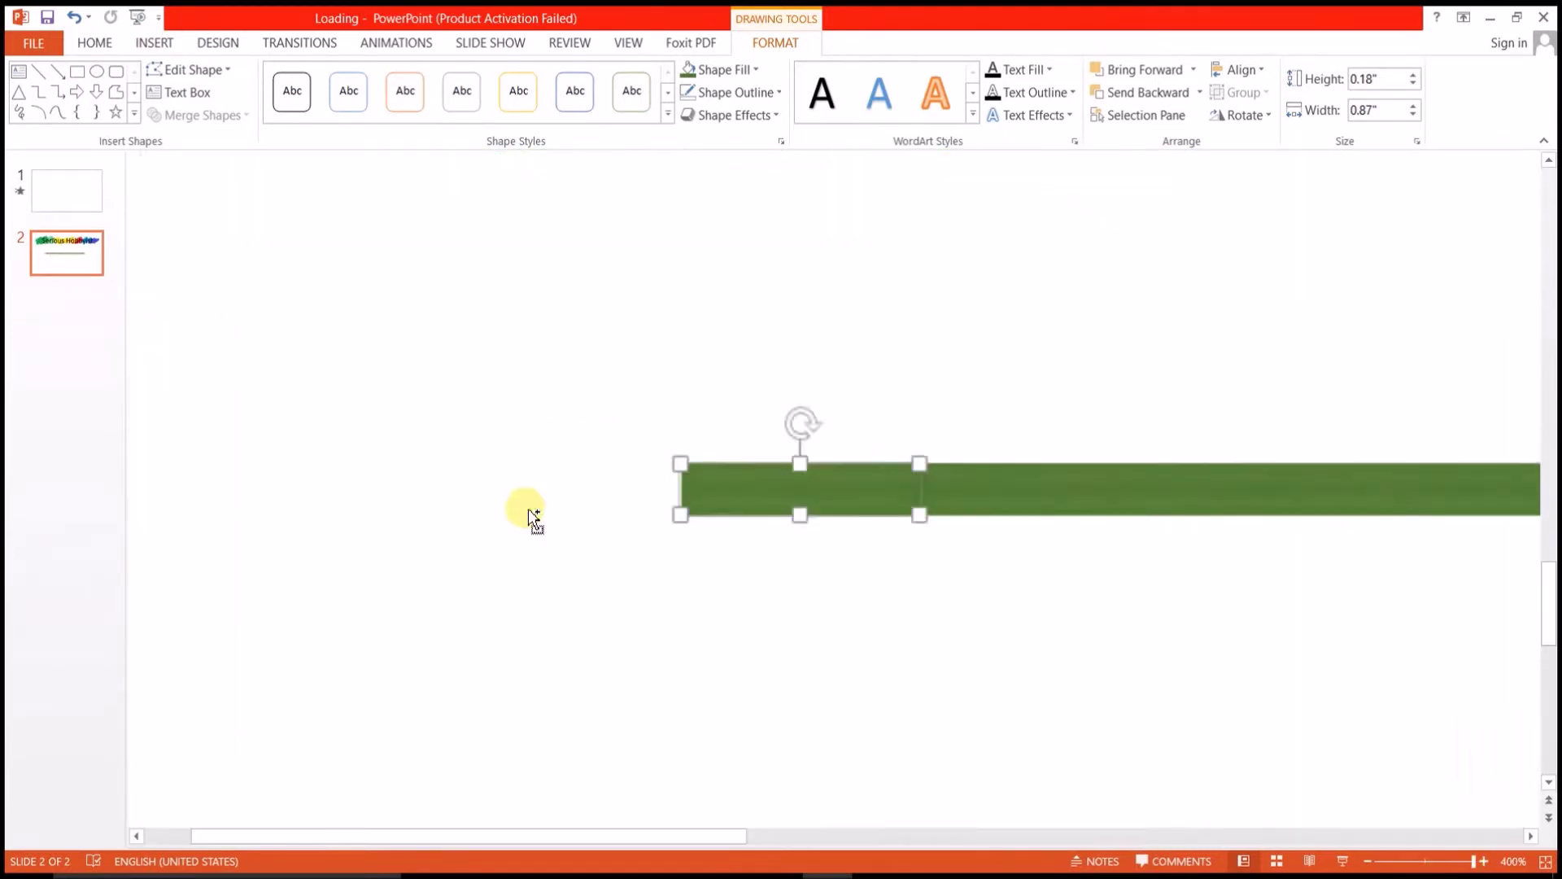
click(944, 574)
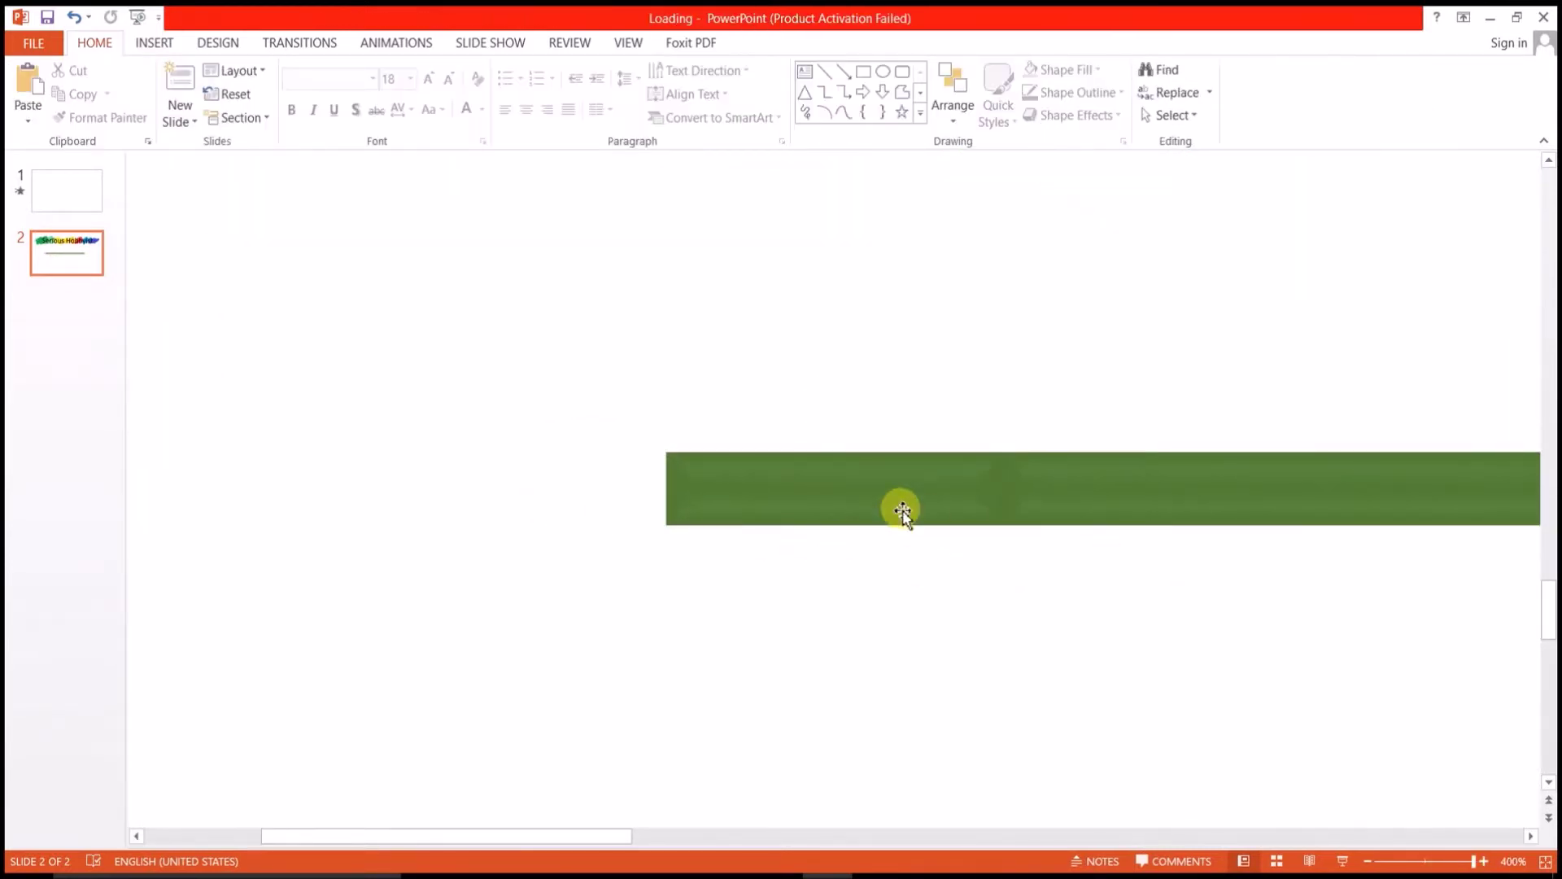
drag(900, 509, 1208, 661)
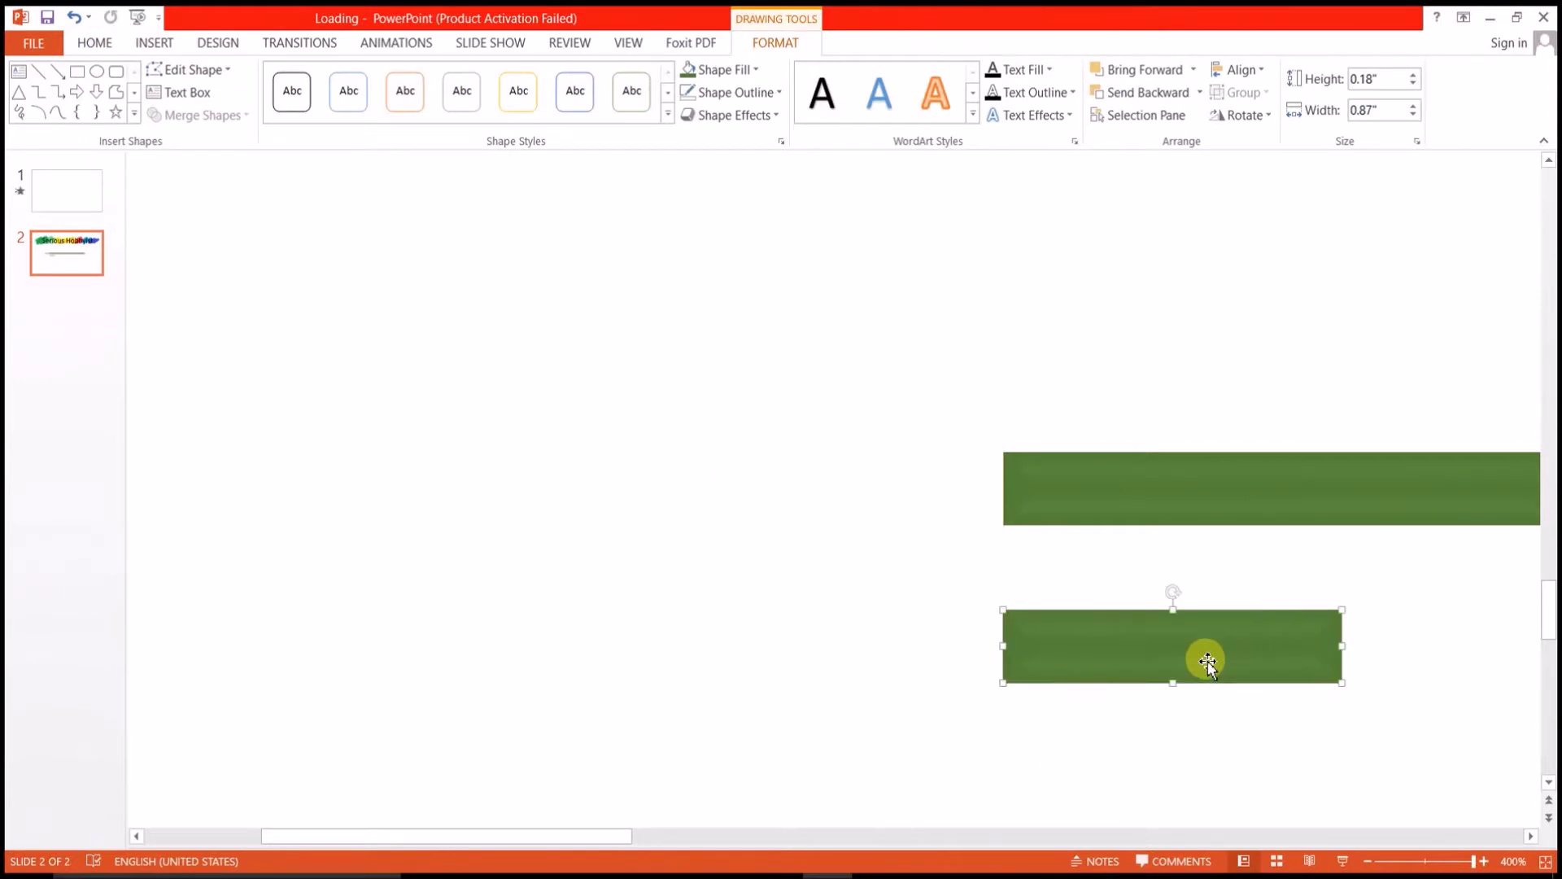
scroll(1233, 636, down, 2)
scroll(1233, 637, down, 8)
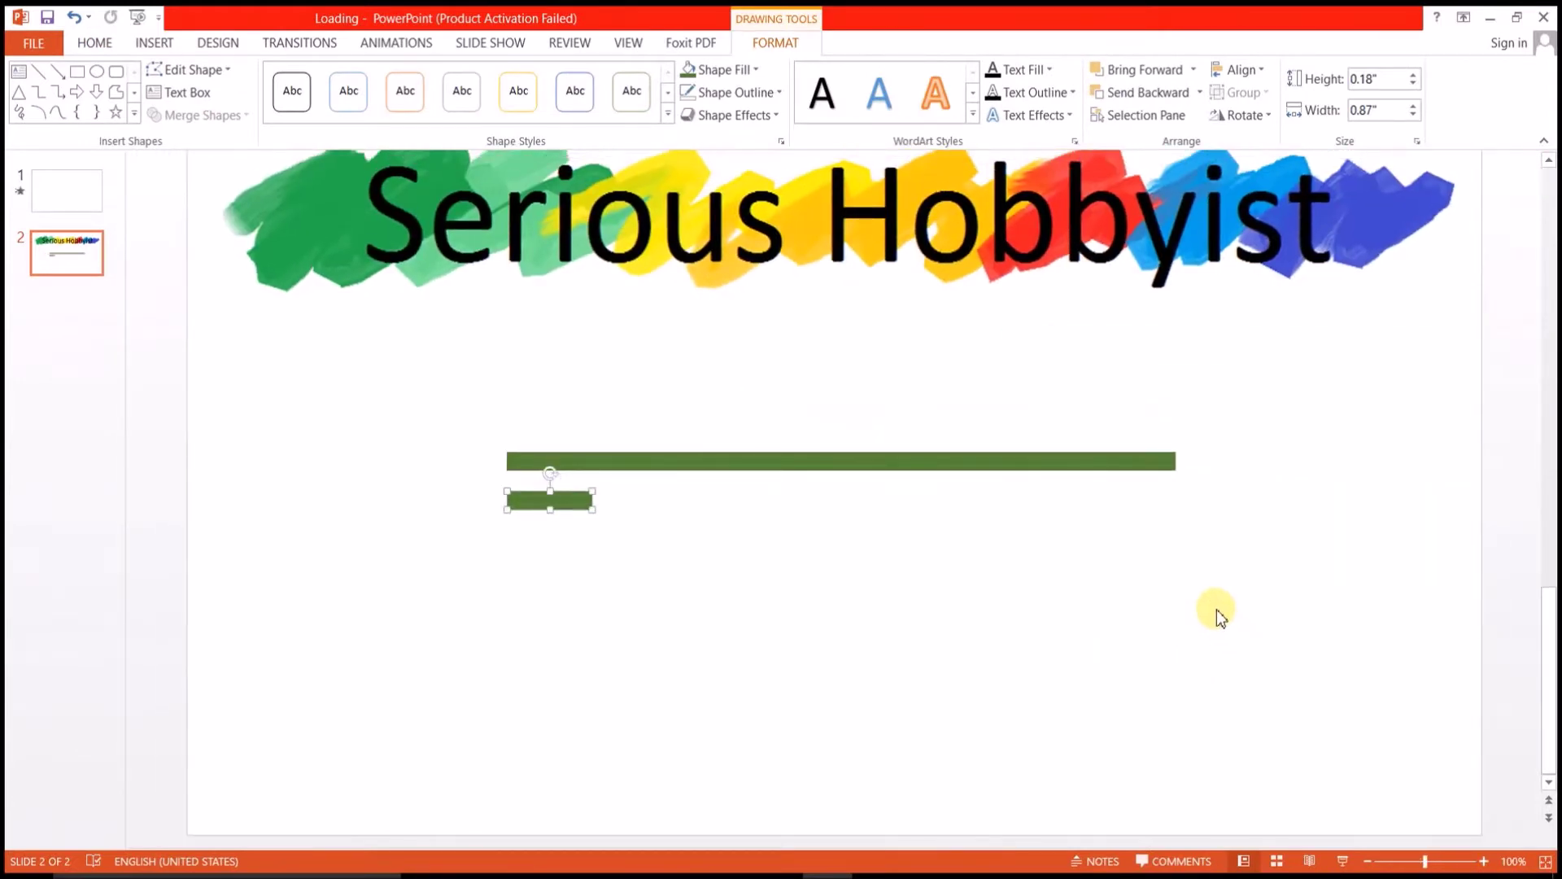
scroll(1218, 609, down, 1)
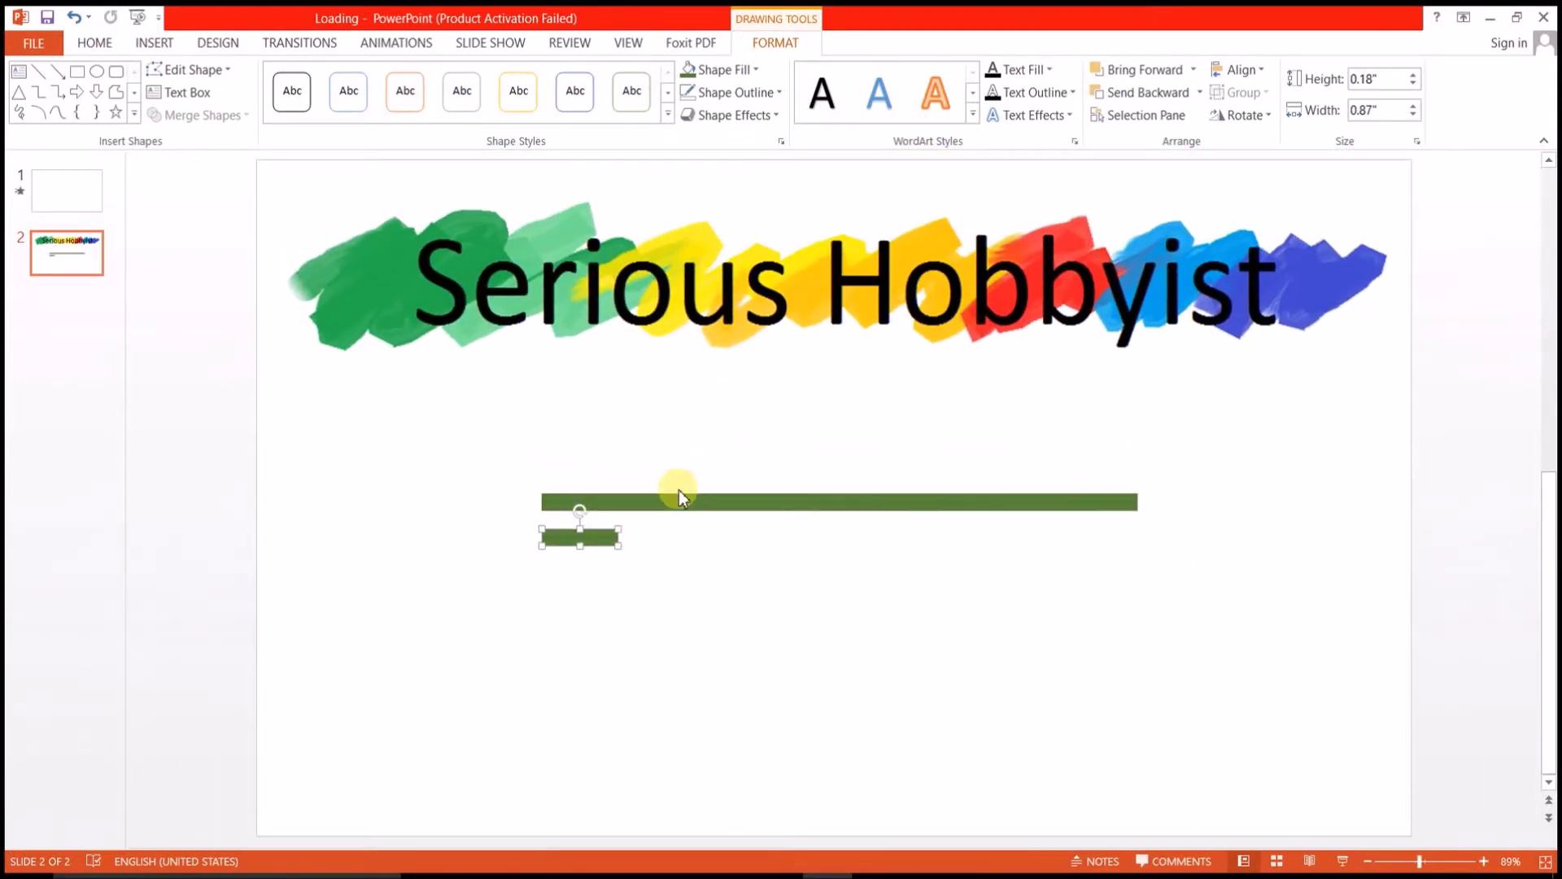
- Fill the short bar with a dark green gradient variation and bring up its Format Shape settings
click(736, 71)
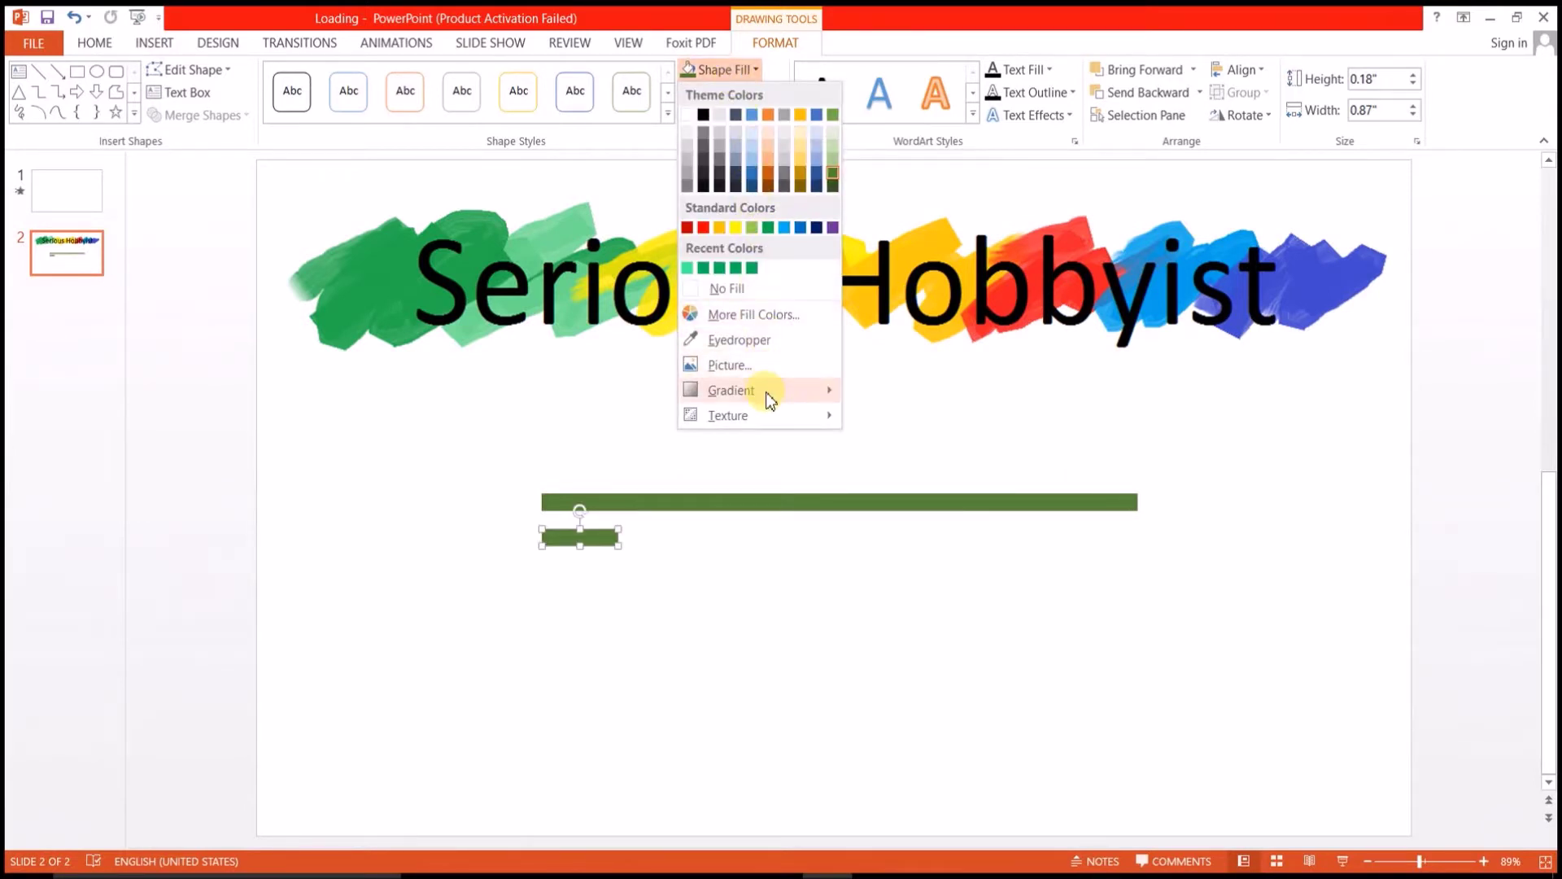
mouse_move(763, 392)
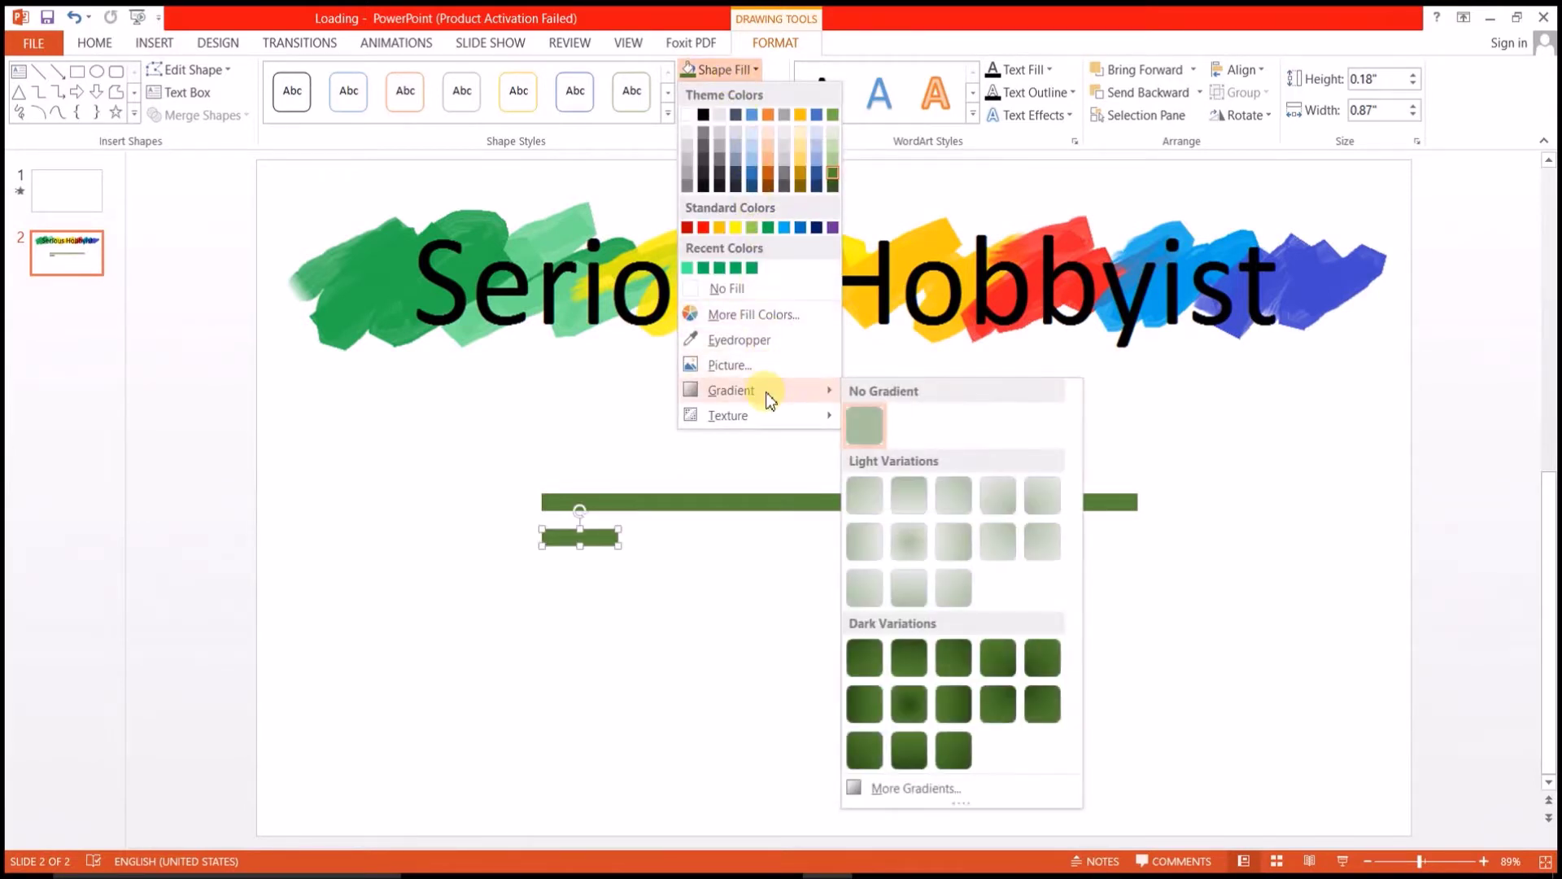
click(952, 703)
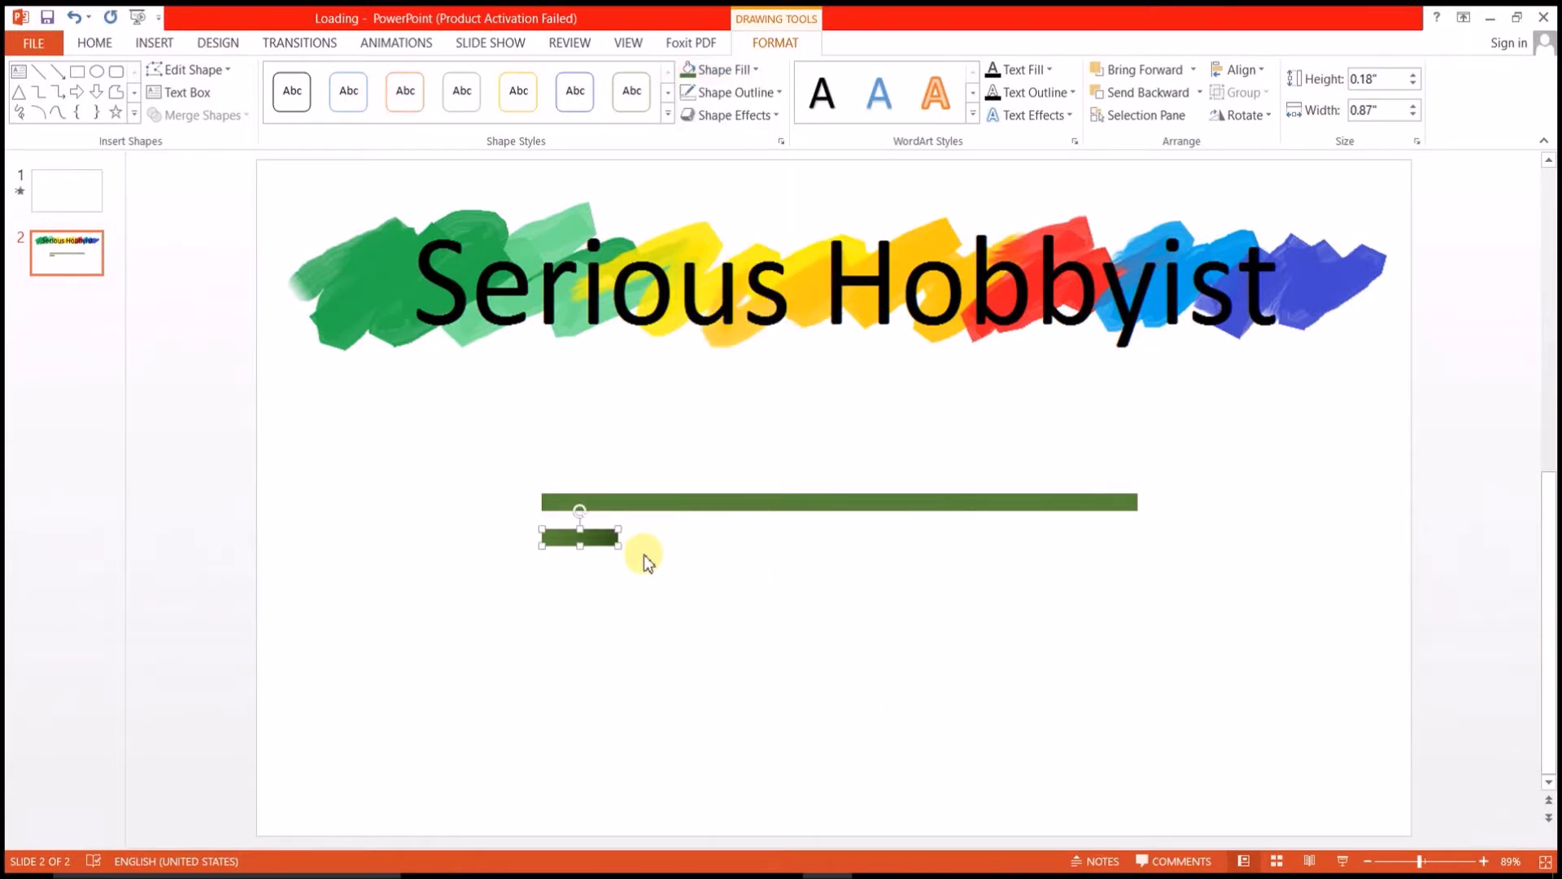
right_click(606, 547)
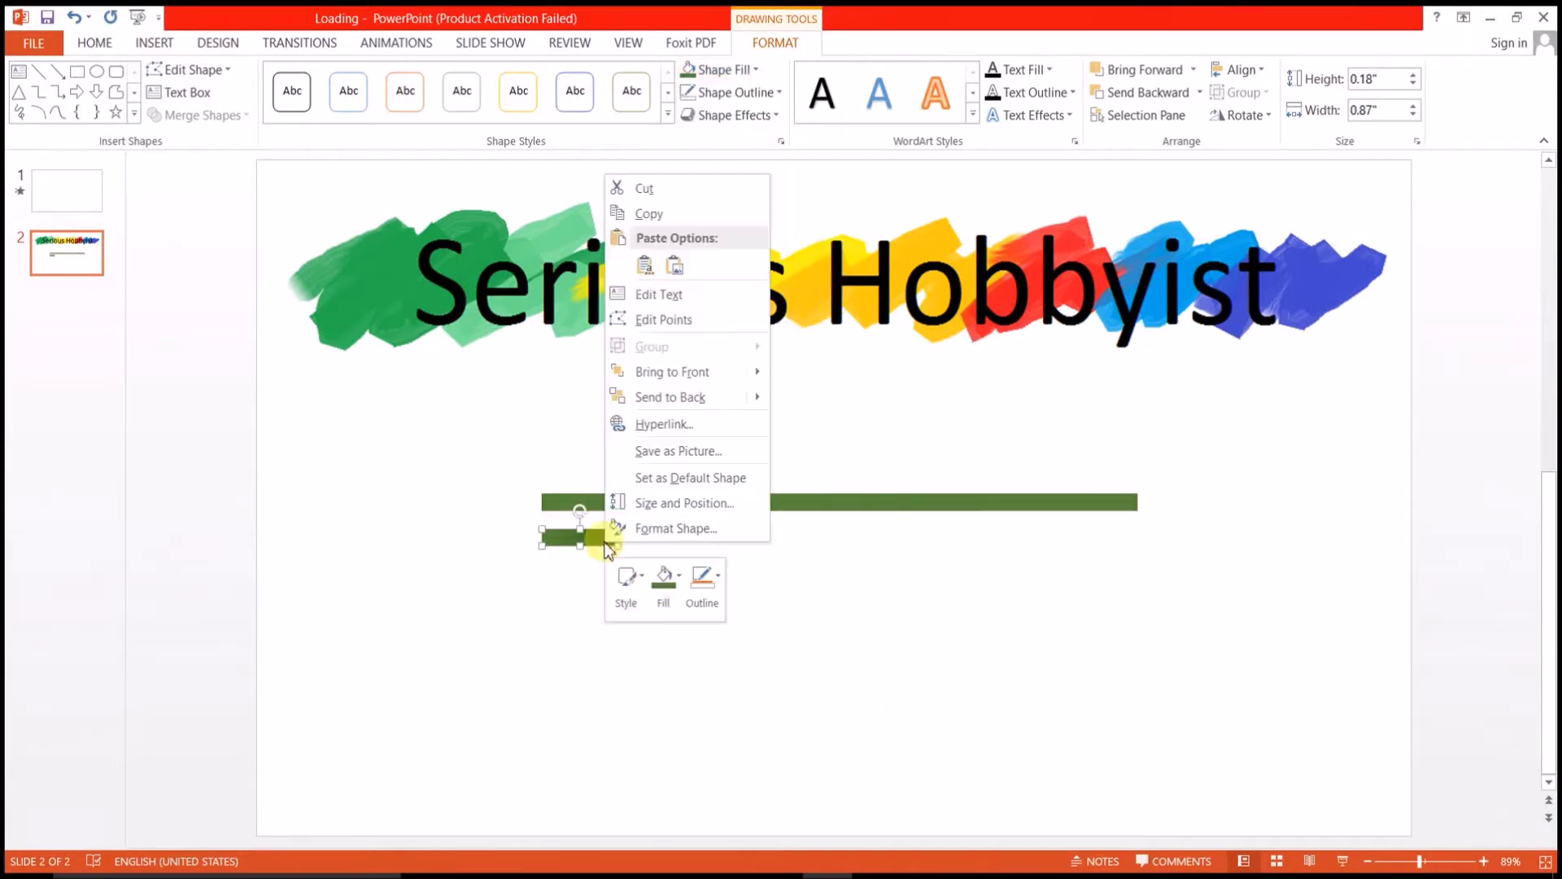
click(688, 528)
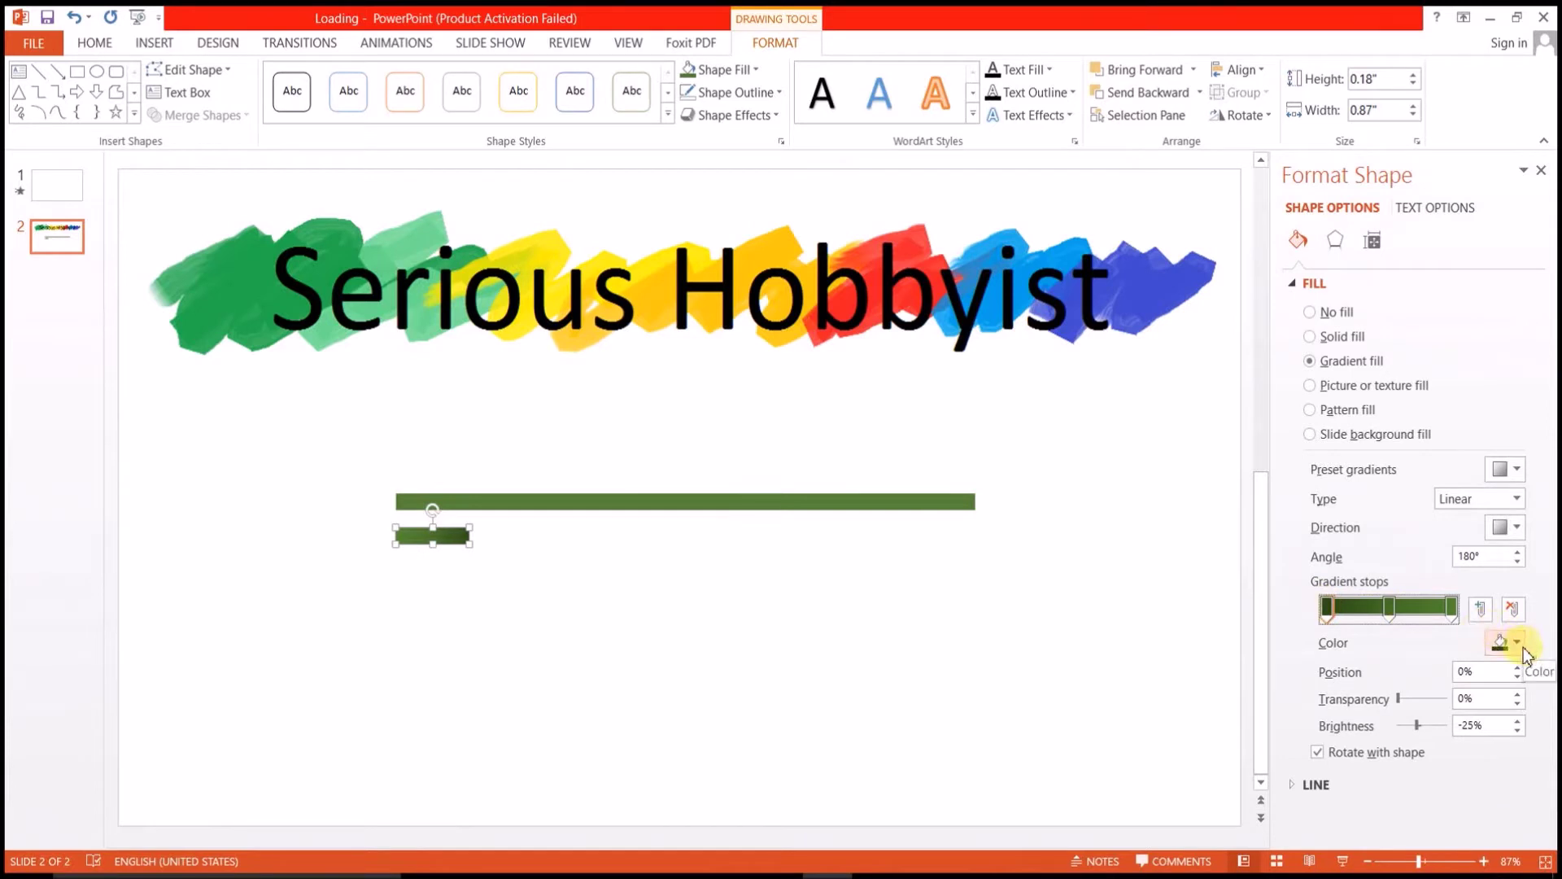
- Recolour both end gradient stops with the long bar's green using the Eyedropper
click(1517, 643)
click(1457, 618)
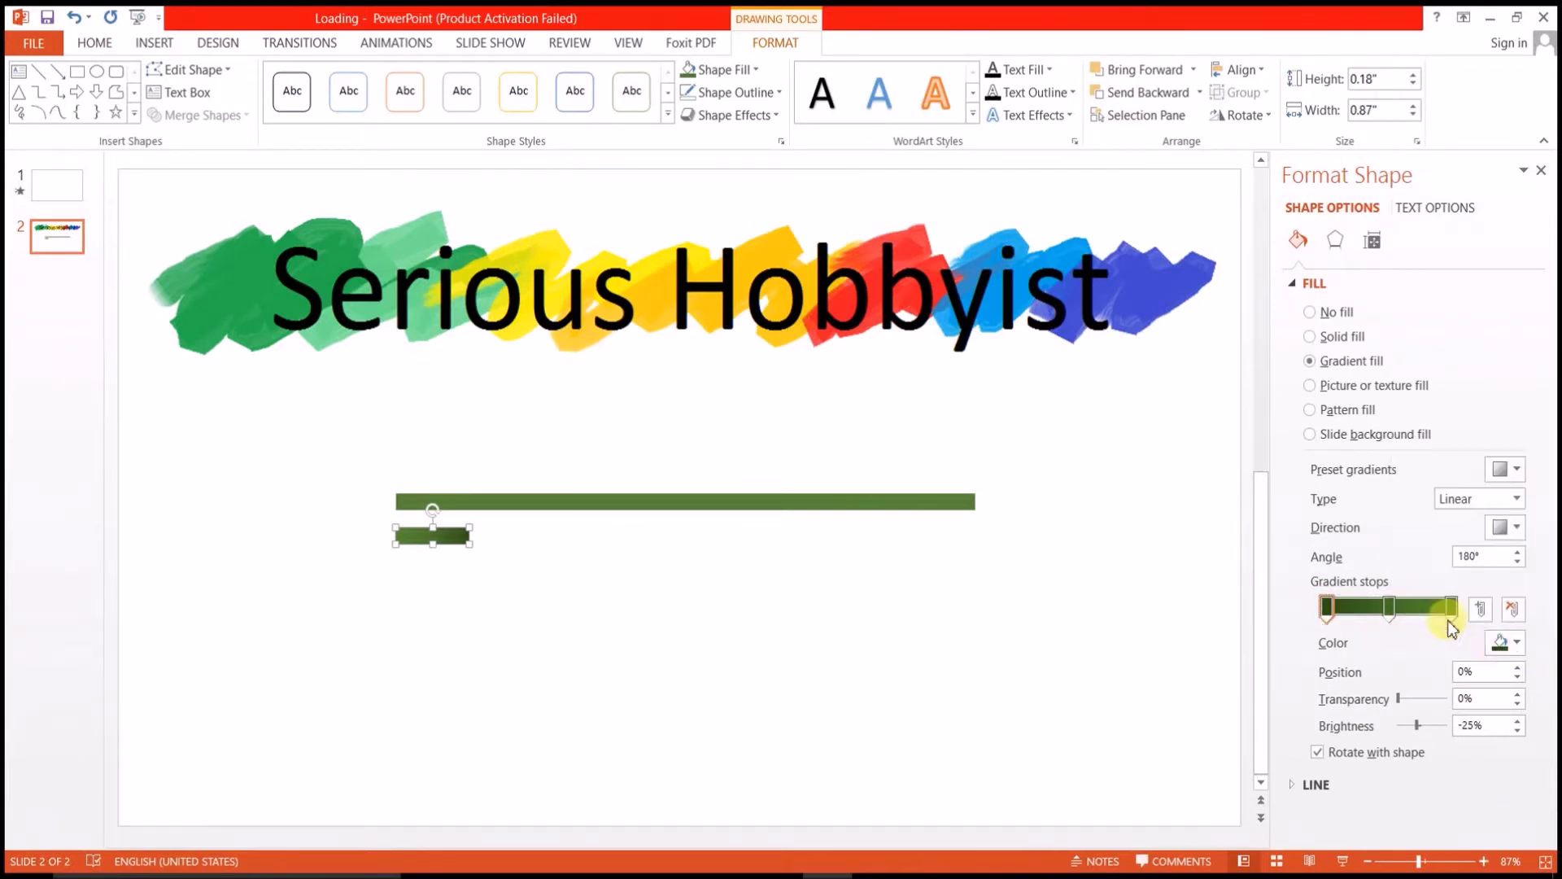
click(665, 504)
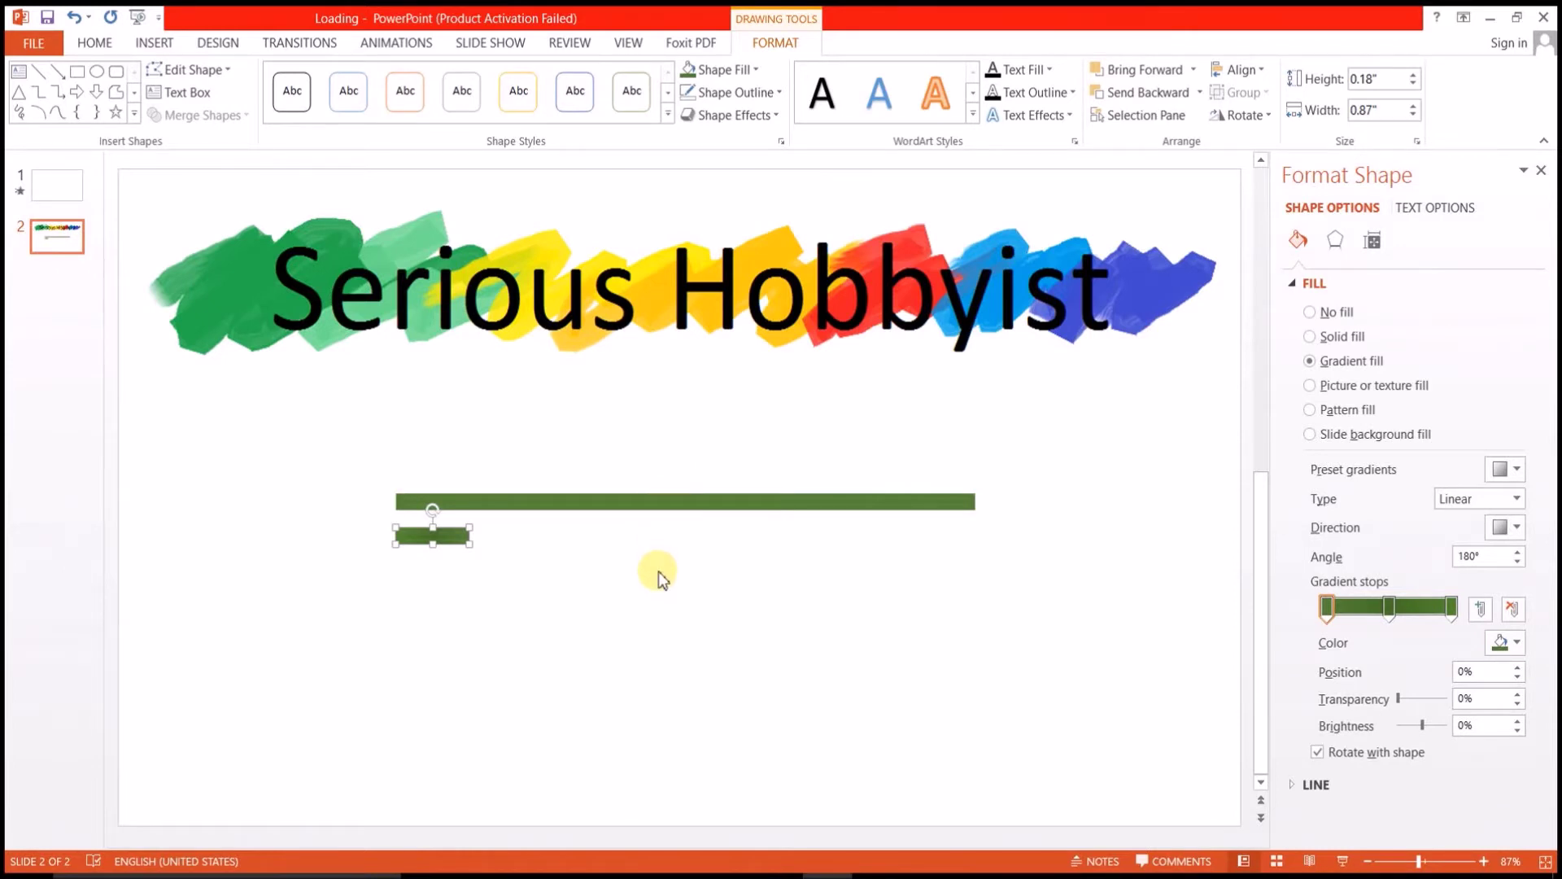
click(1453, 609)
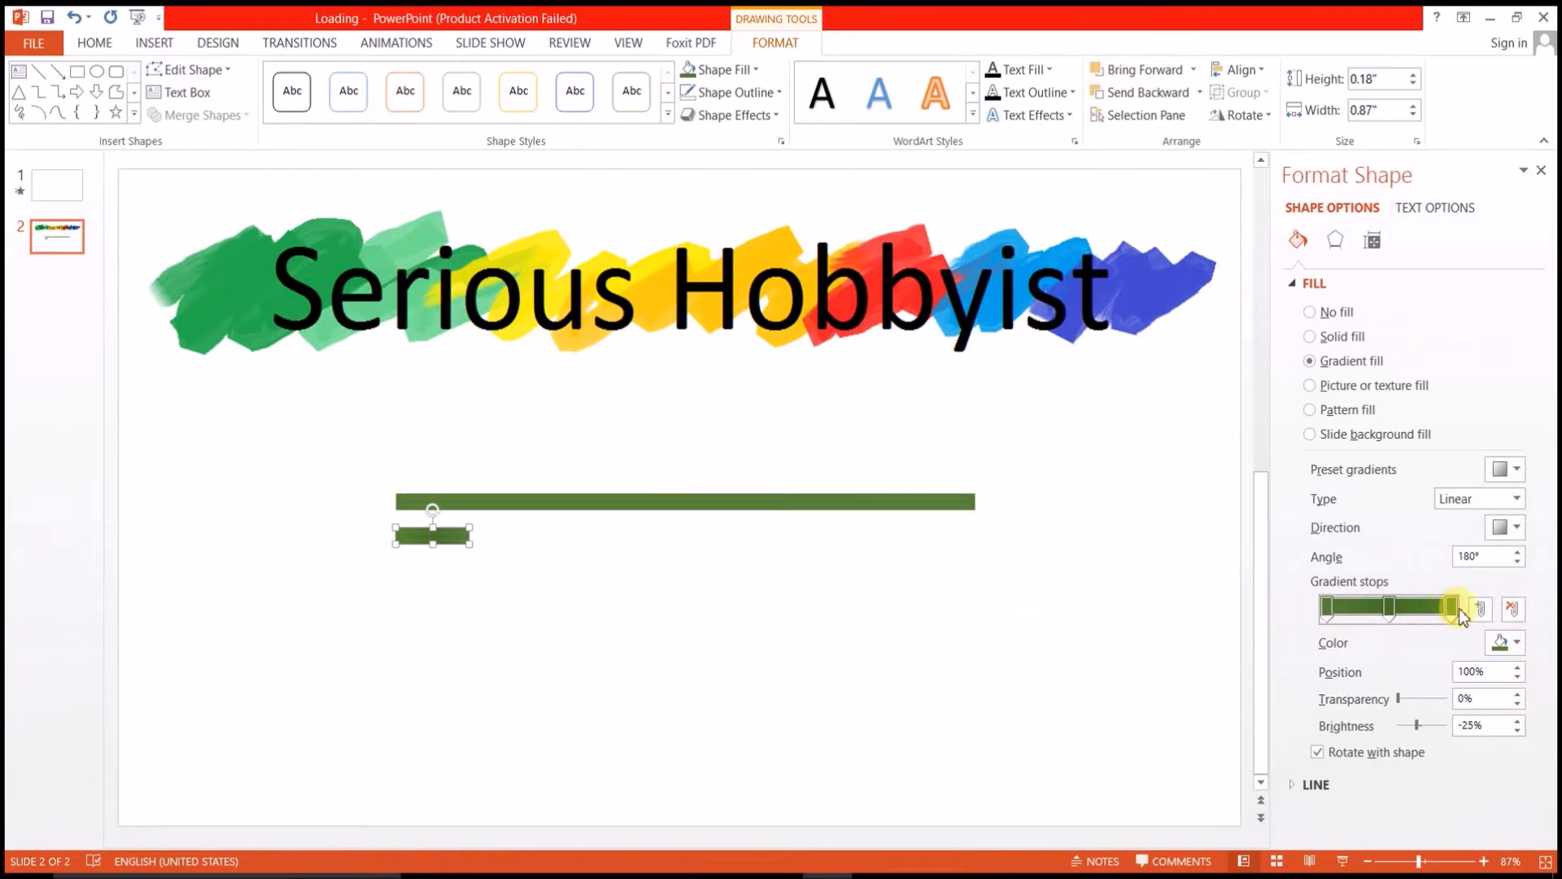
click(1504, 642)
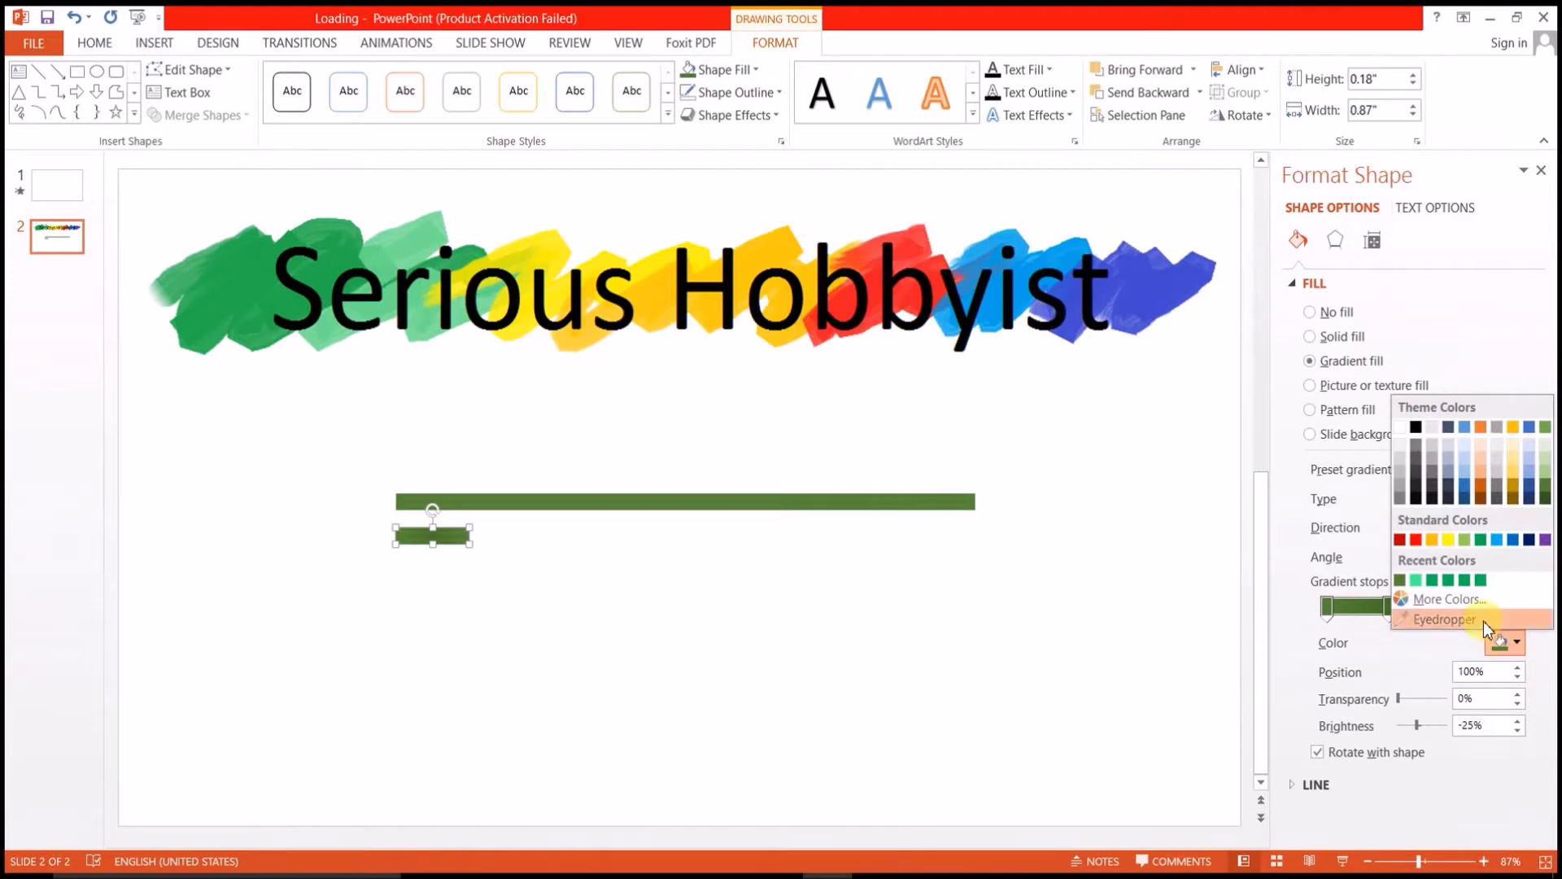
click(1484, 623)
click(926, 502)
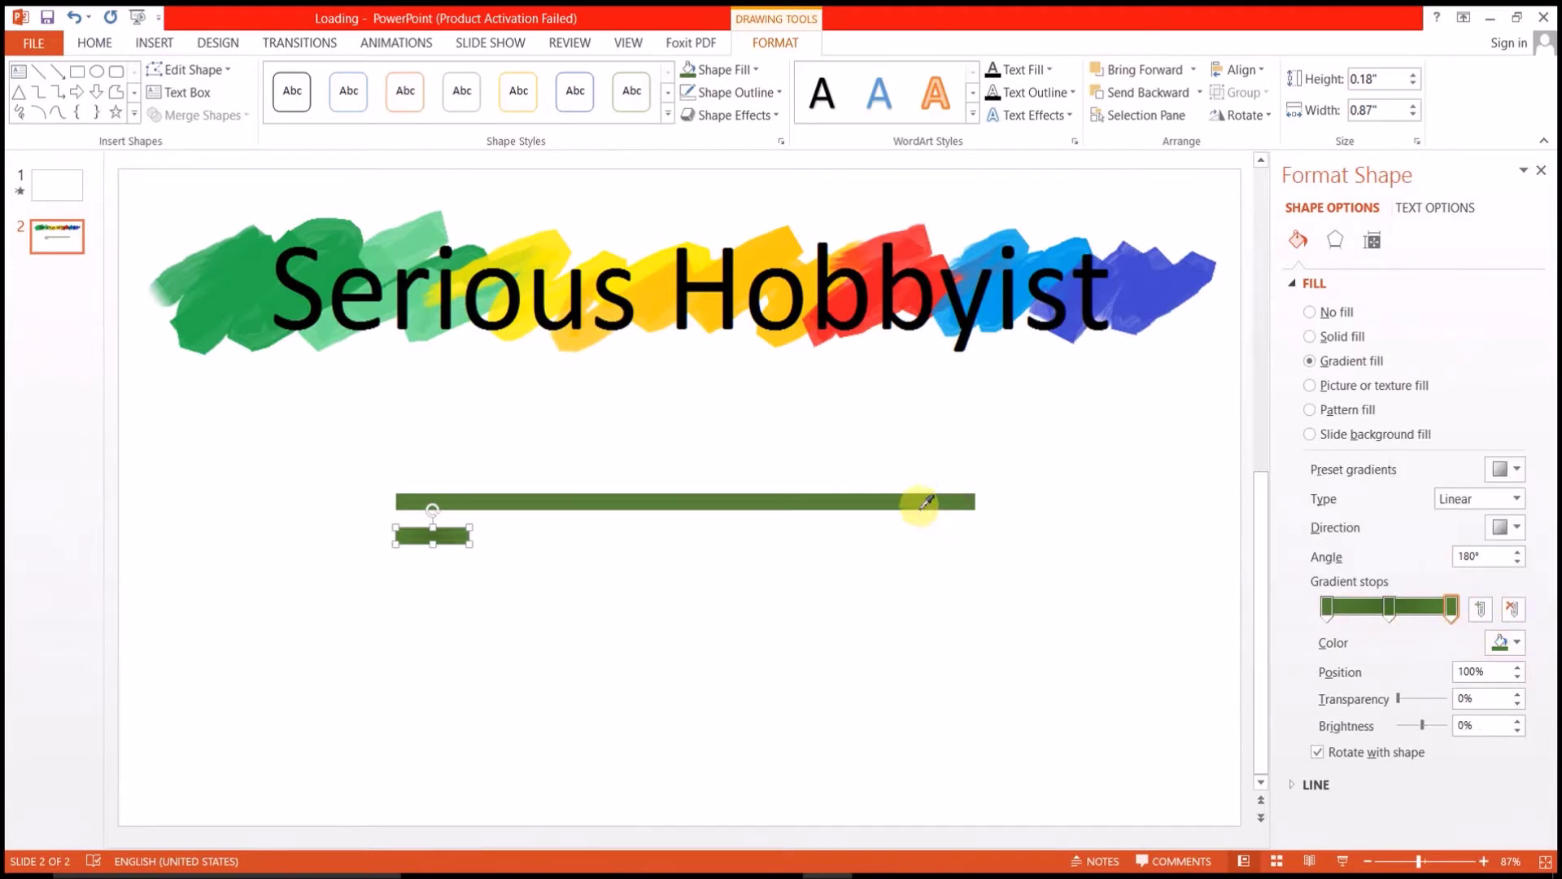
- Set the middle gradient stop to a lighter green through More Colors
click(1390, 609)
click(1519, 643)
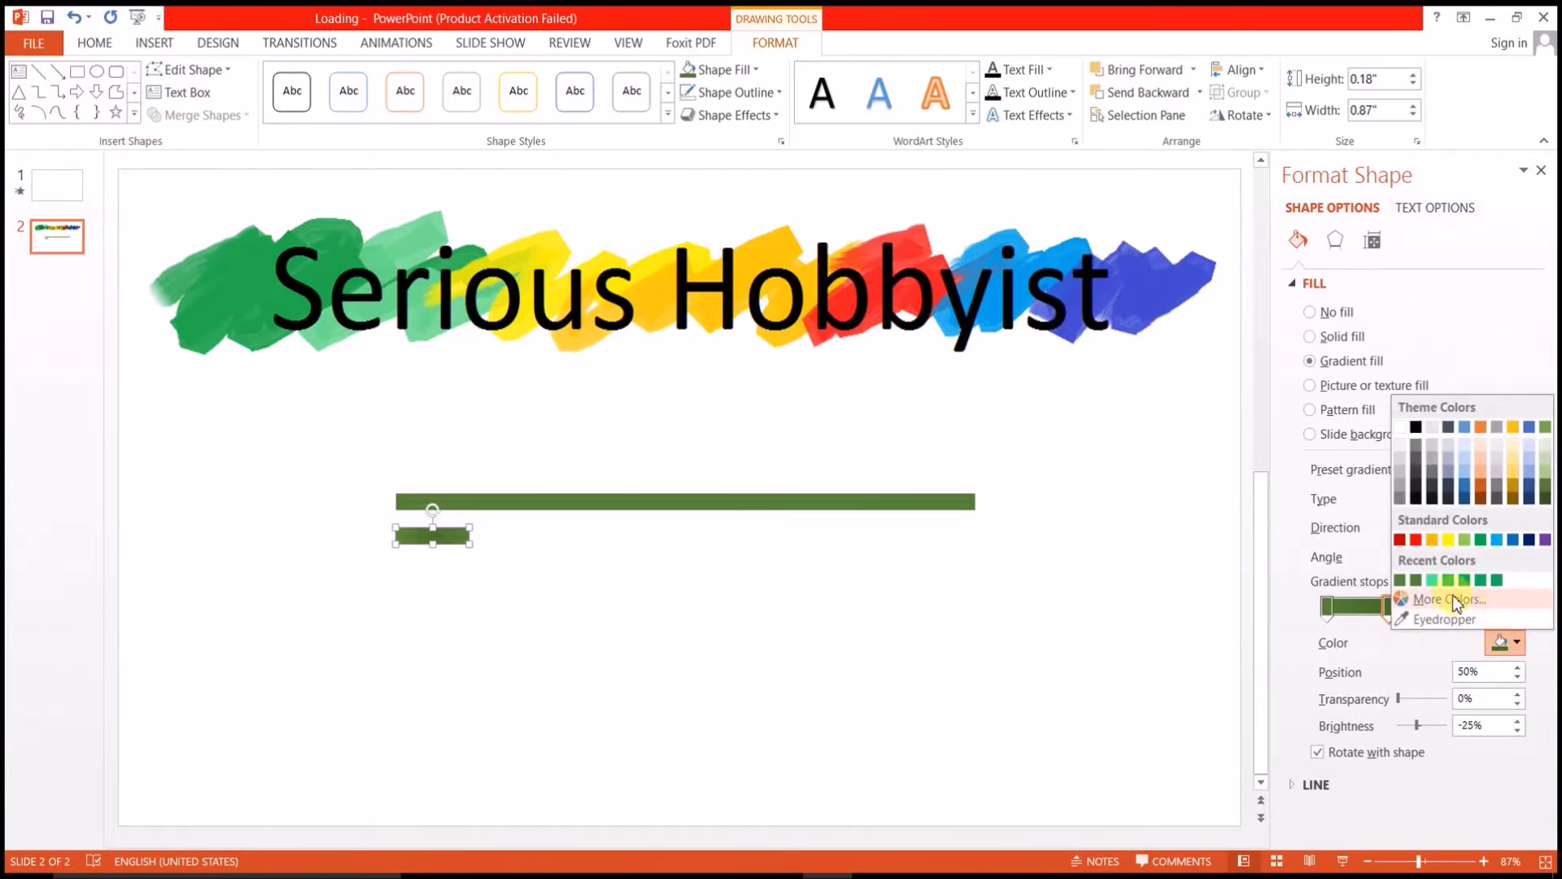
click(1432, 580)
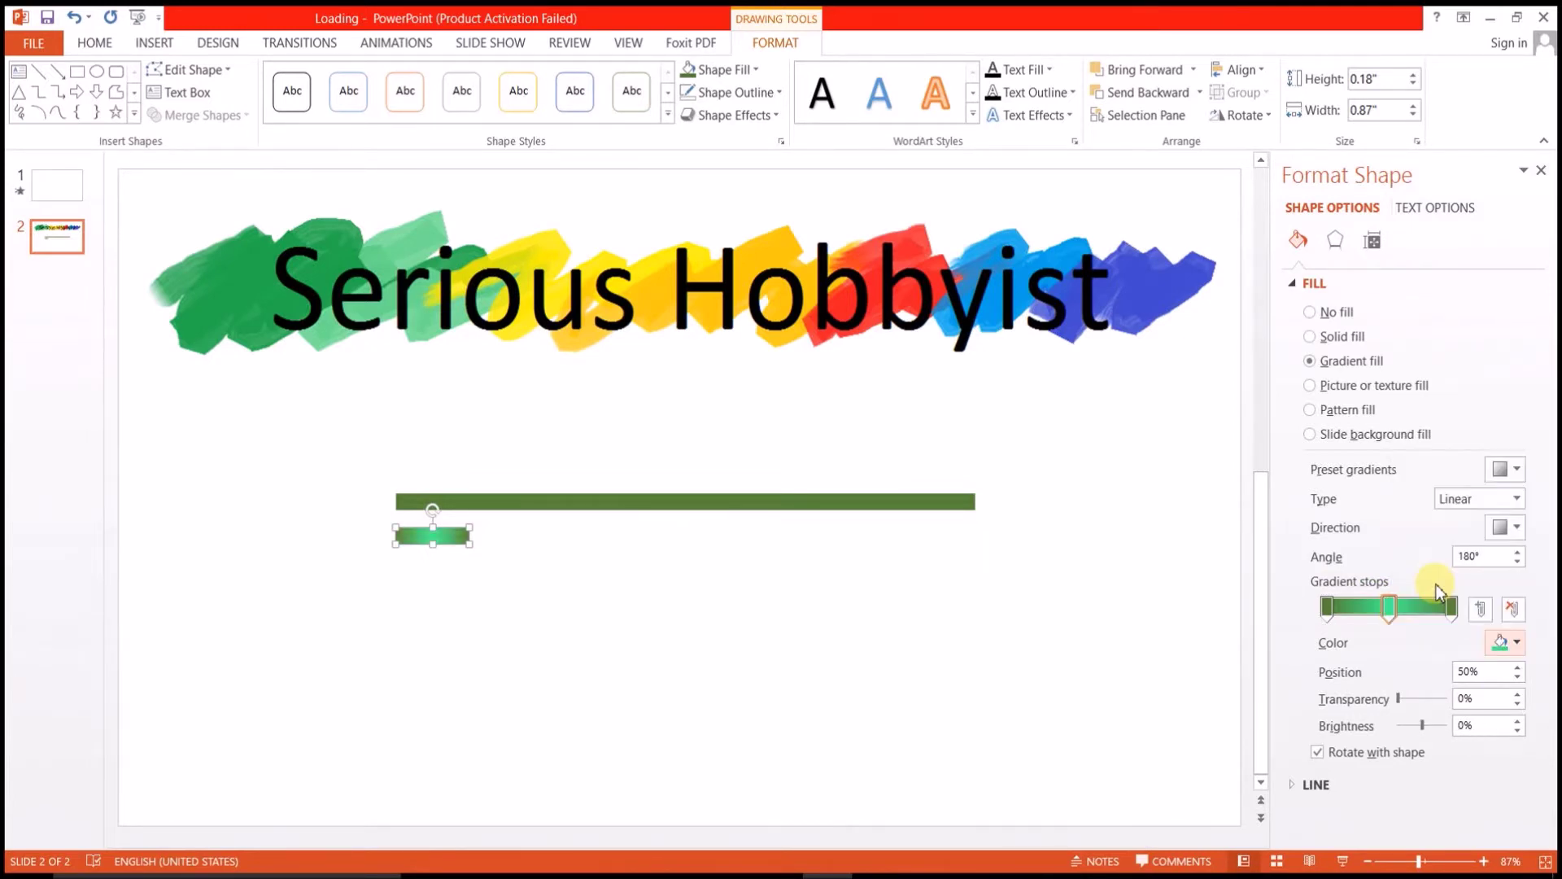
click(1508, 643)
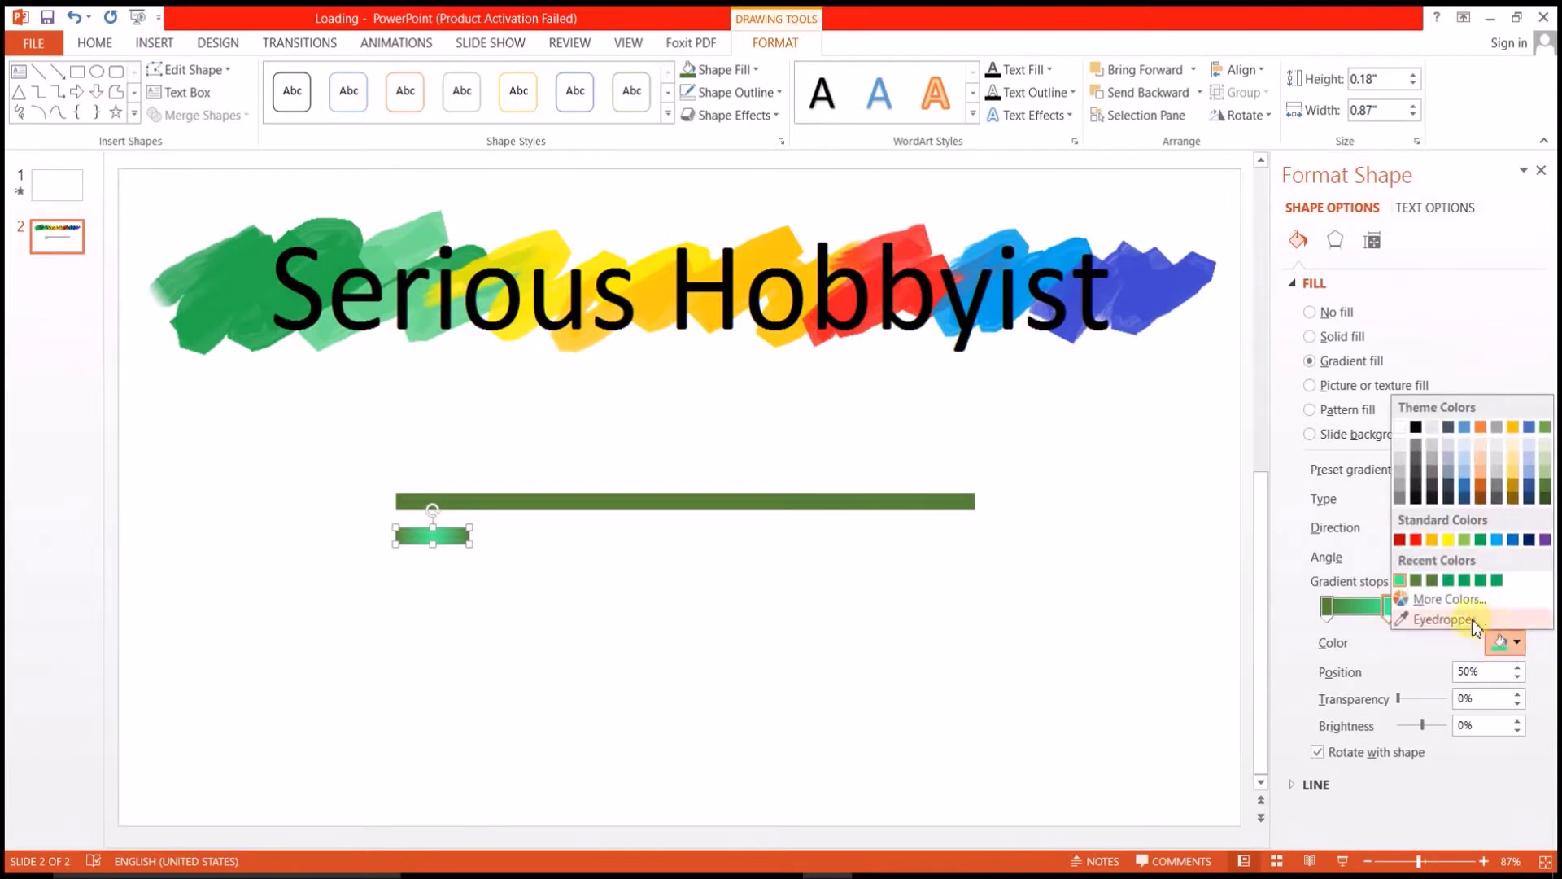
click(1432, 580)
click(1505, 641)
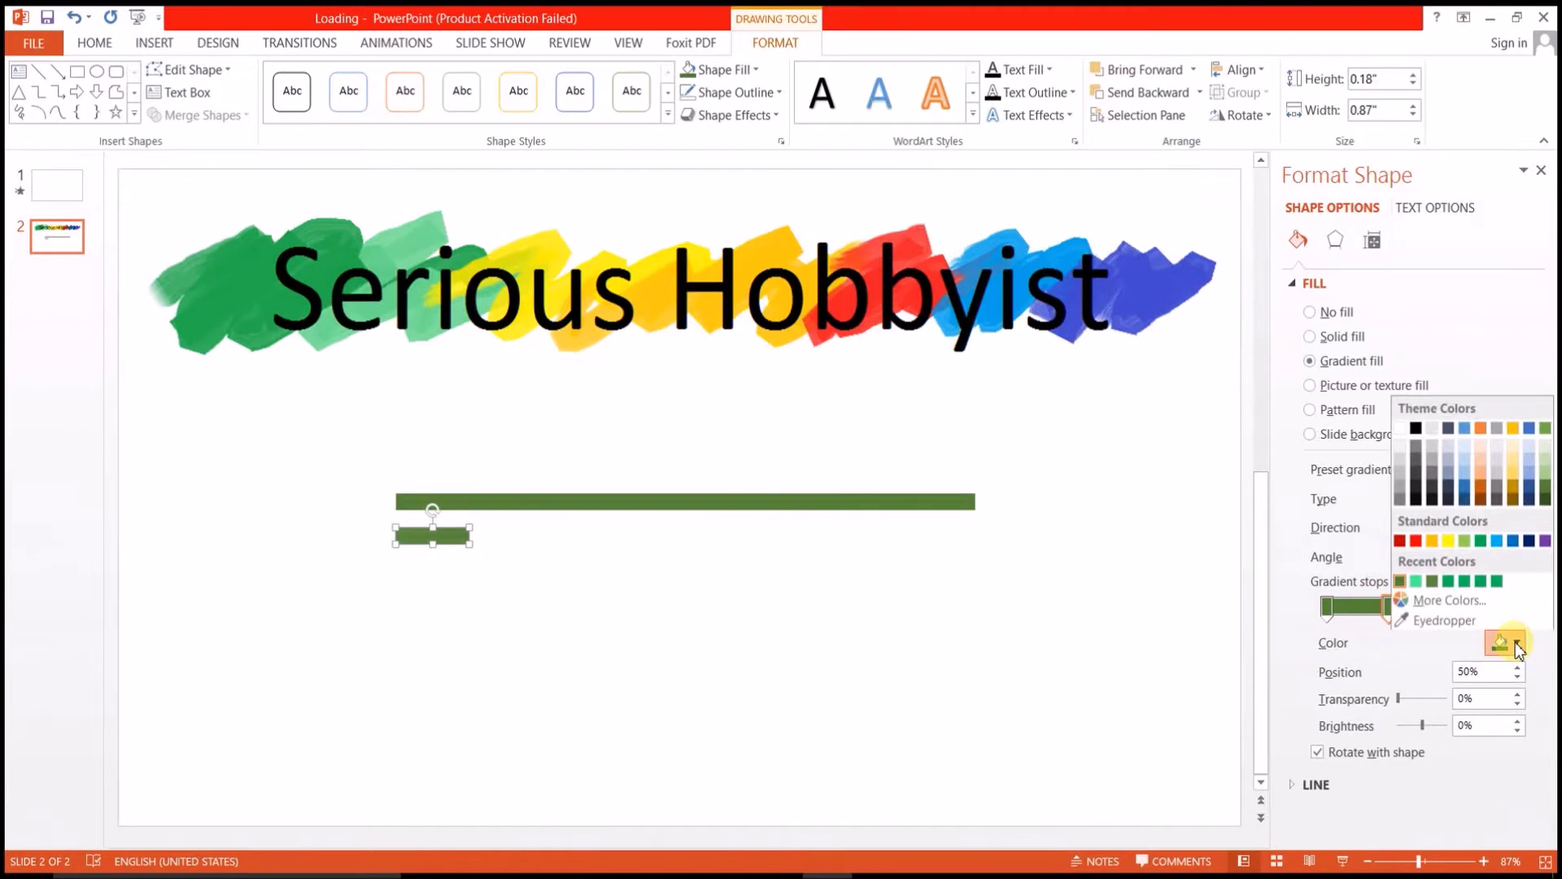
click(1465, 598)
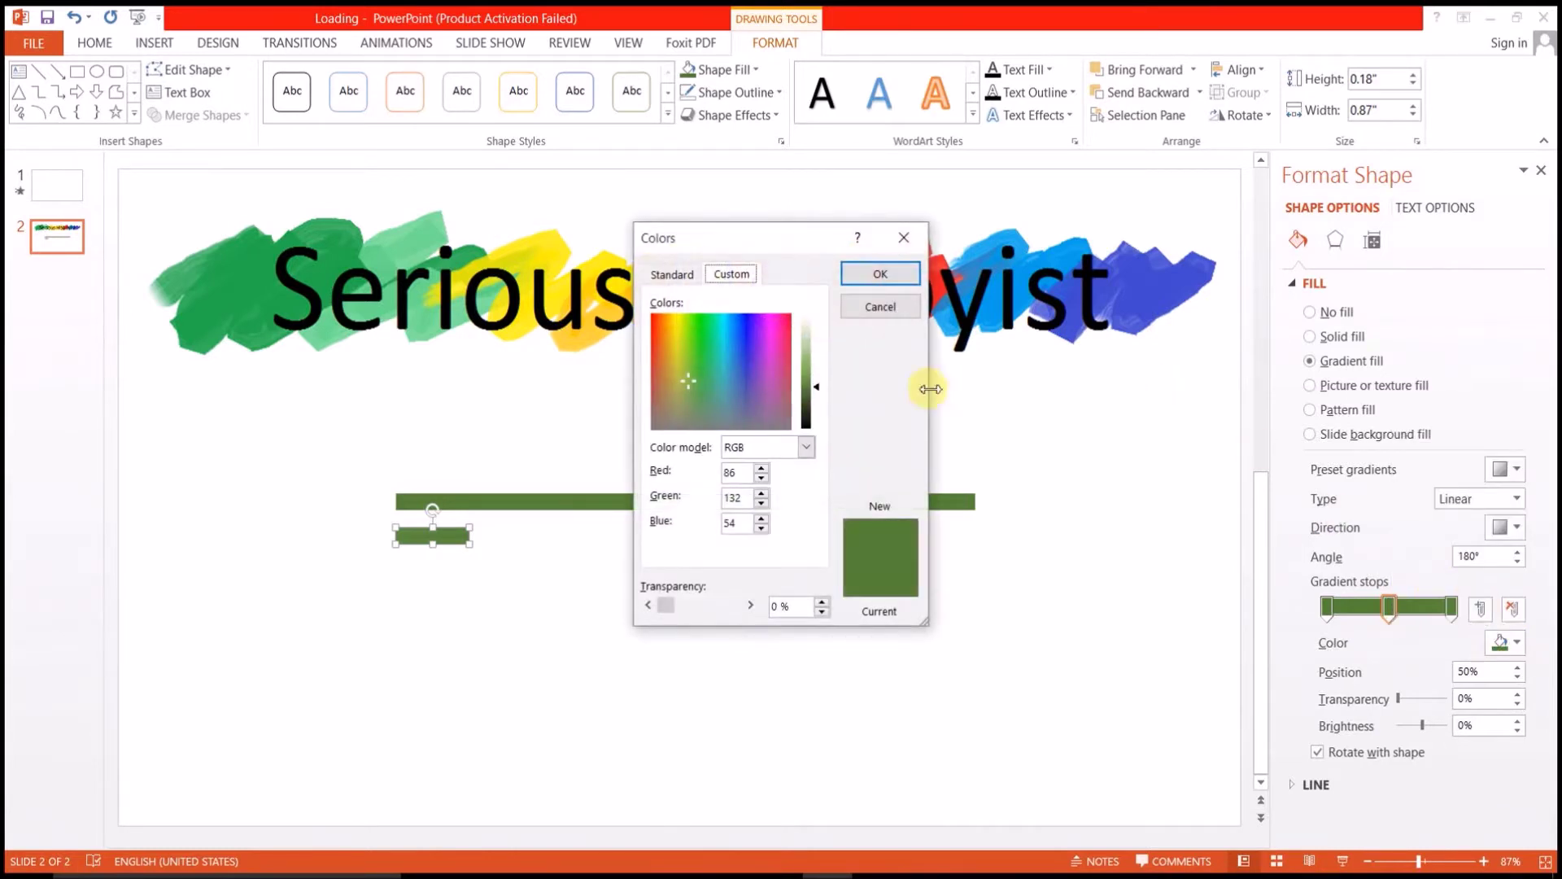
click(803, 359)
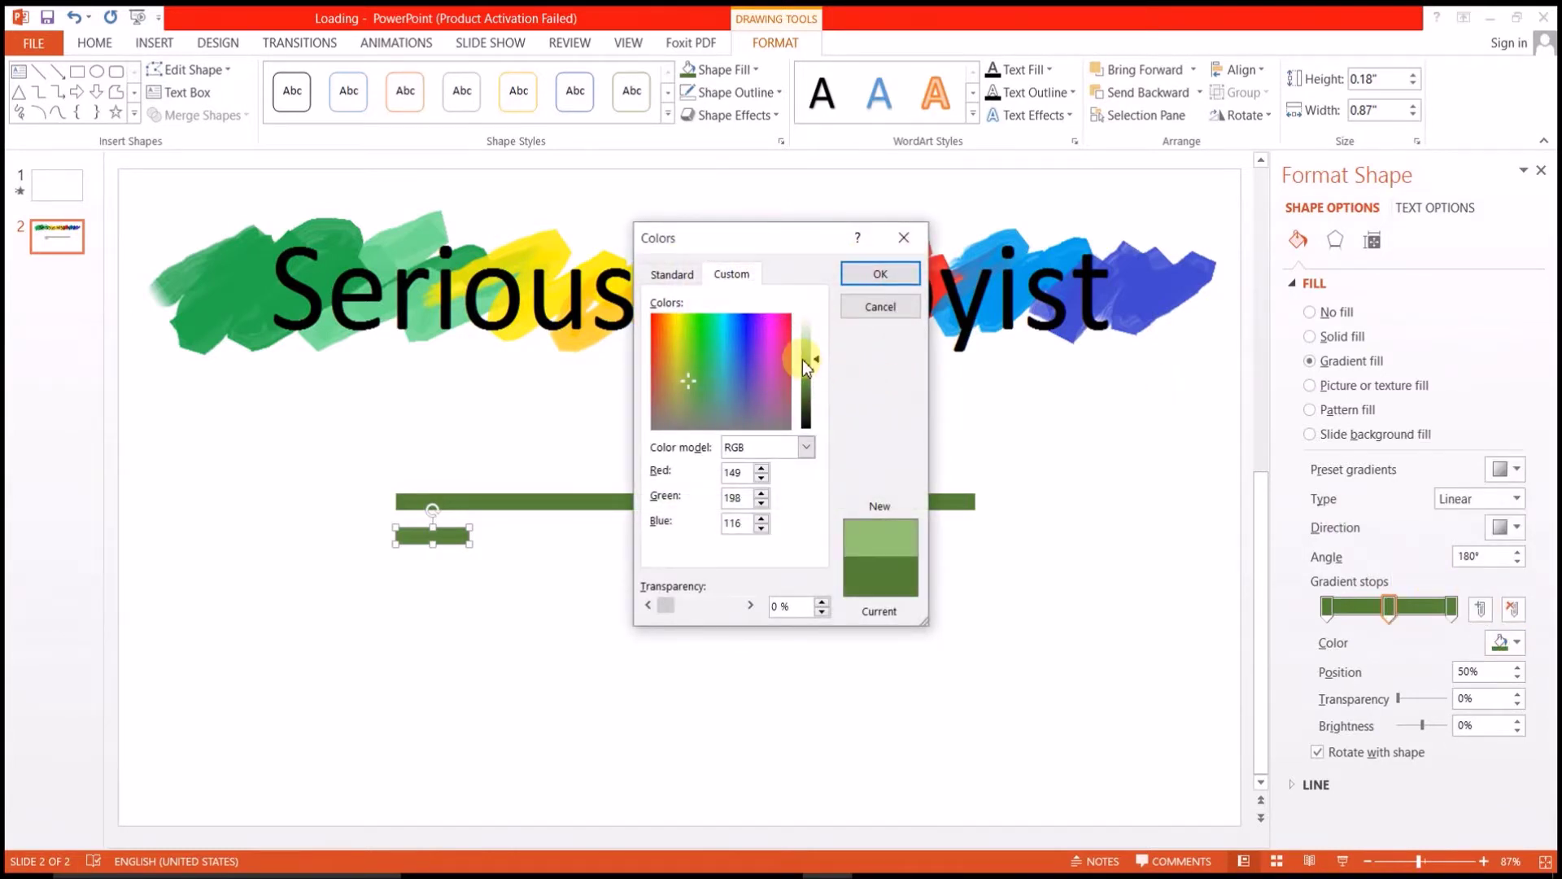
click(881, 274)
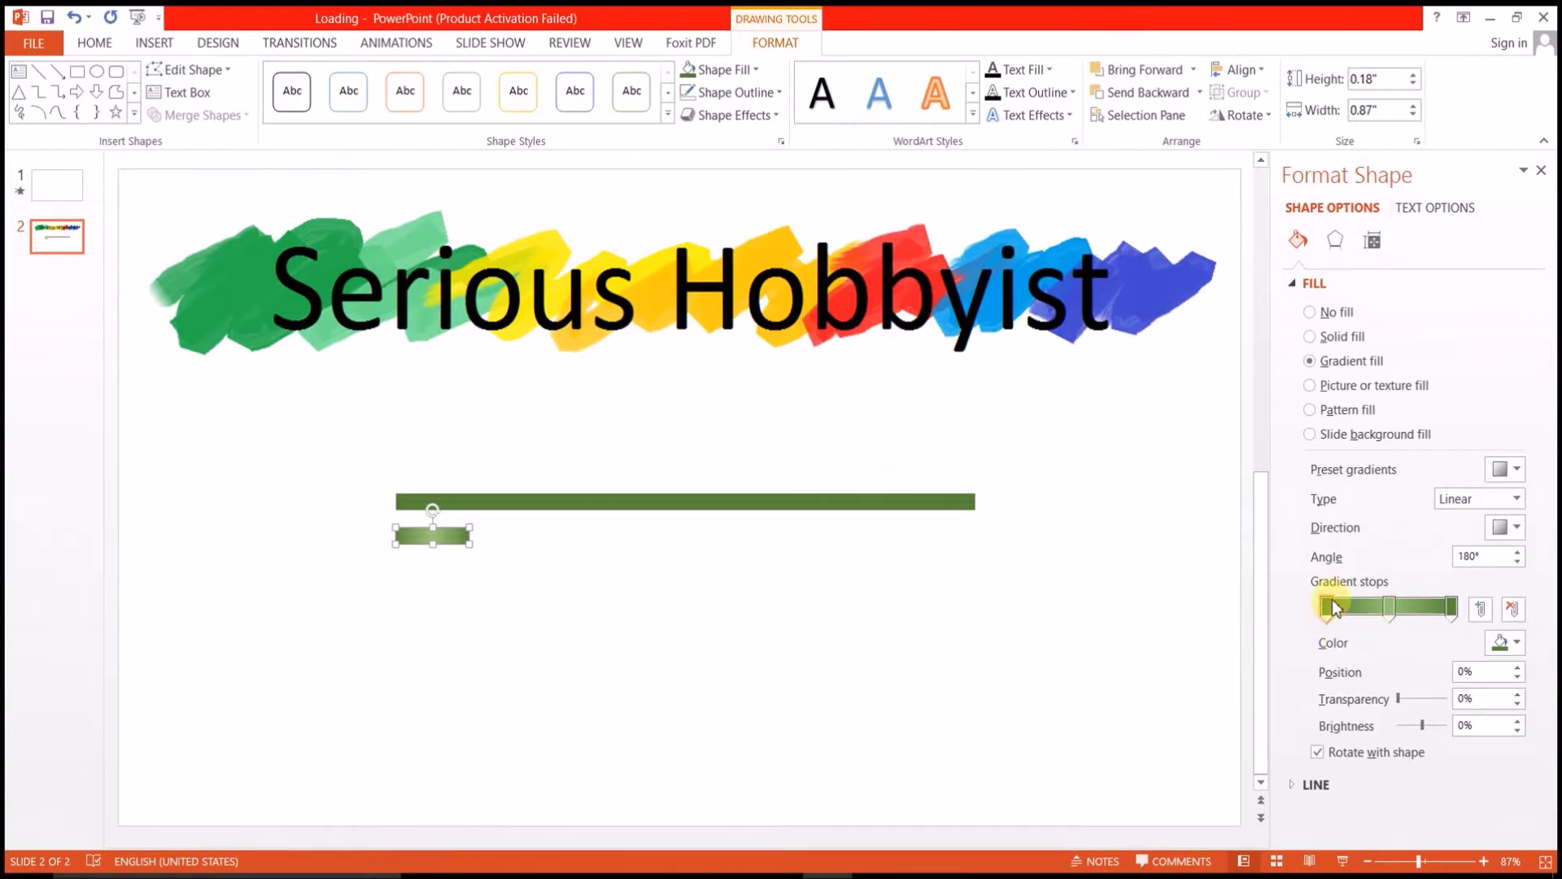
- Move the gradient stops to about 23% and 82%, then close the Format Shape pane
drag(1337, 603, 1361, 609)
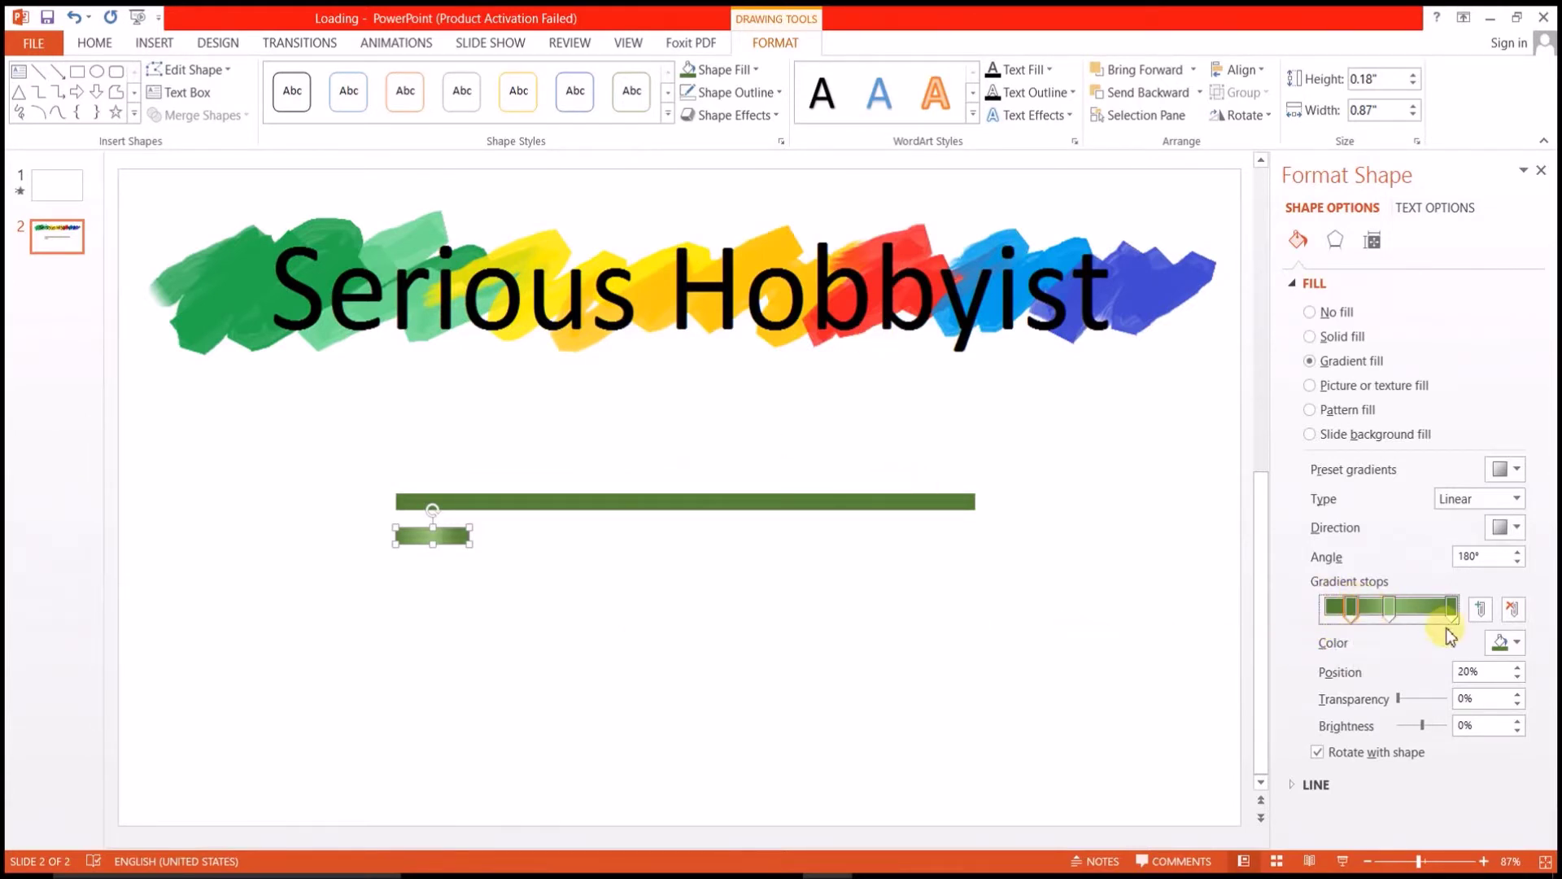
drag(1454, 616, 1426, 612)
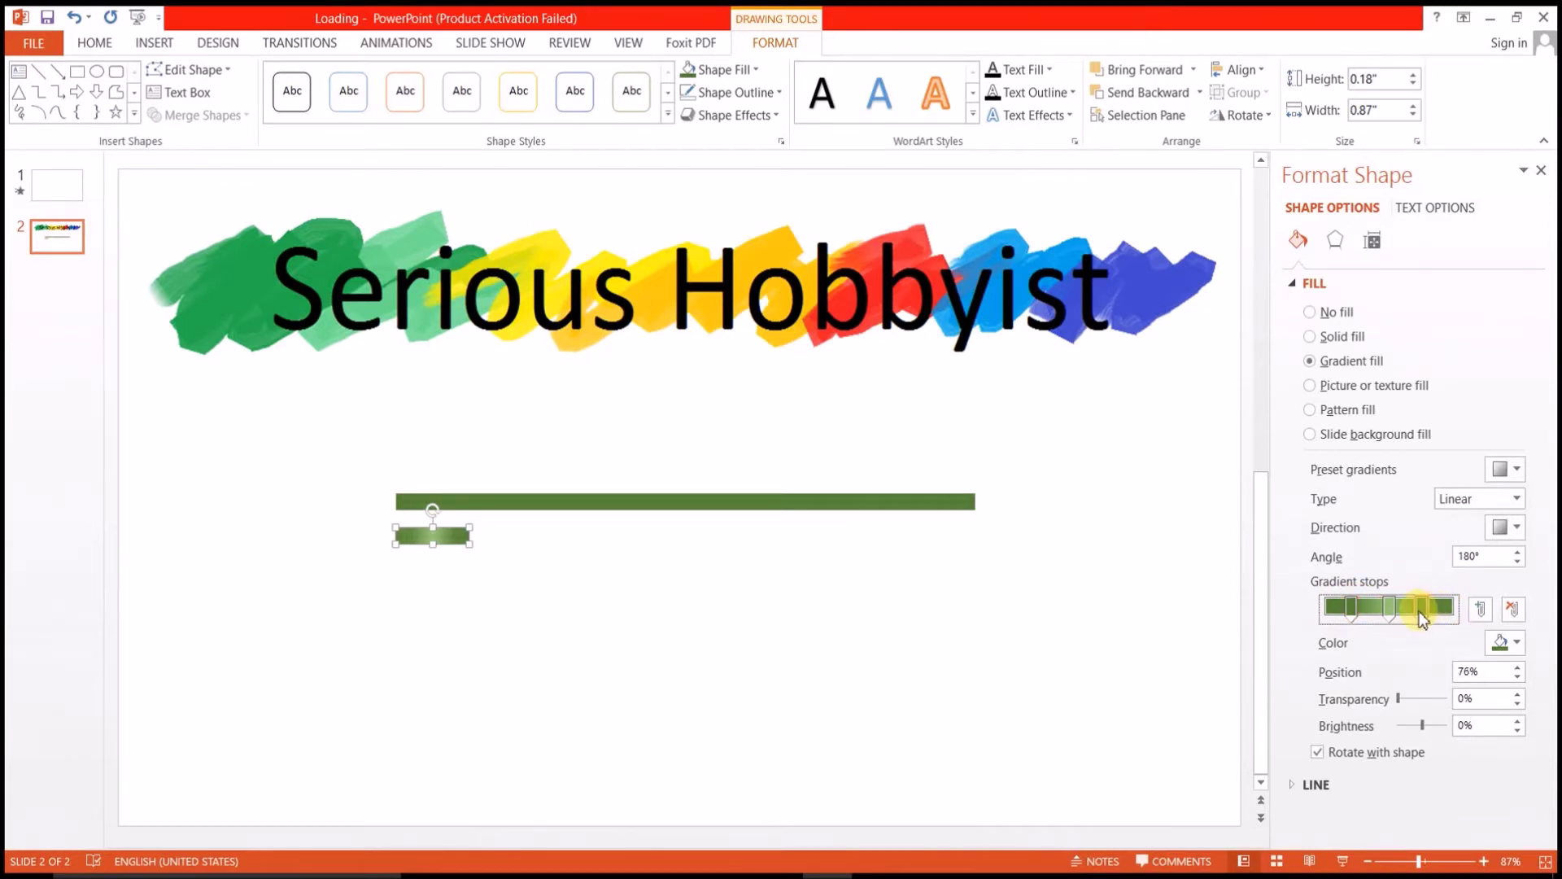
drag(1352, 612, 1356, 611)
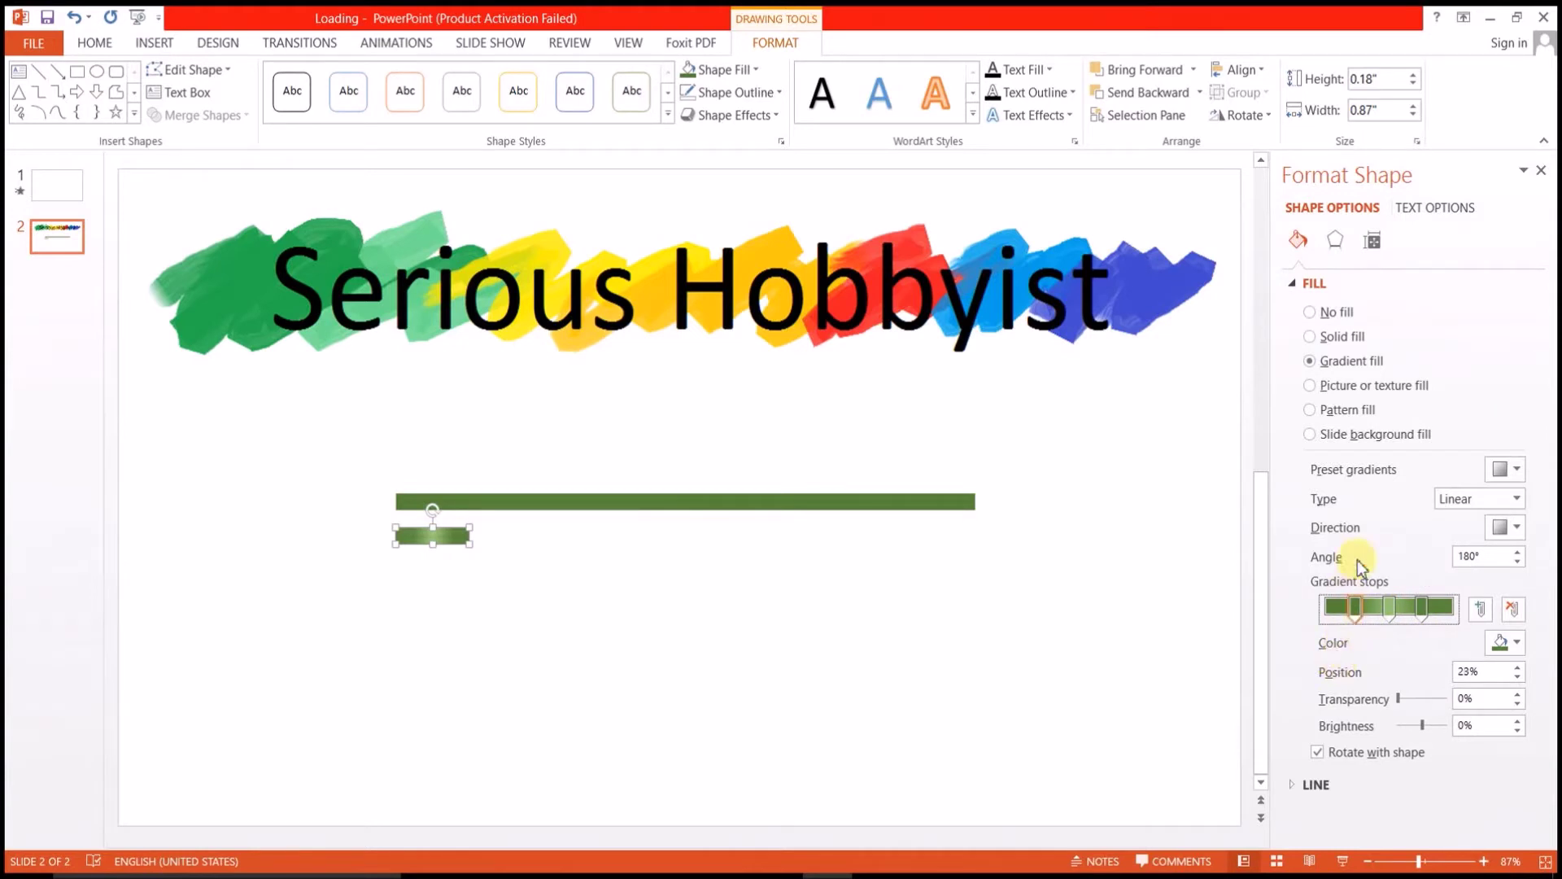
click(1541, 170)
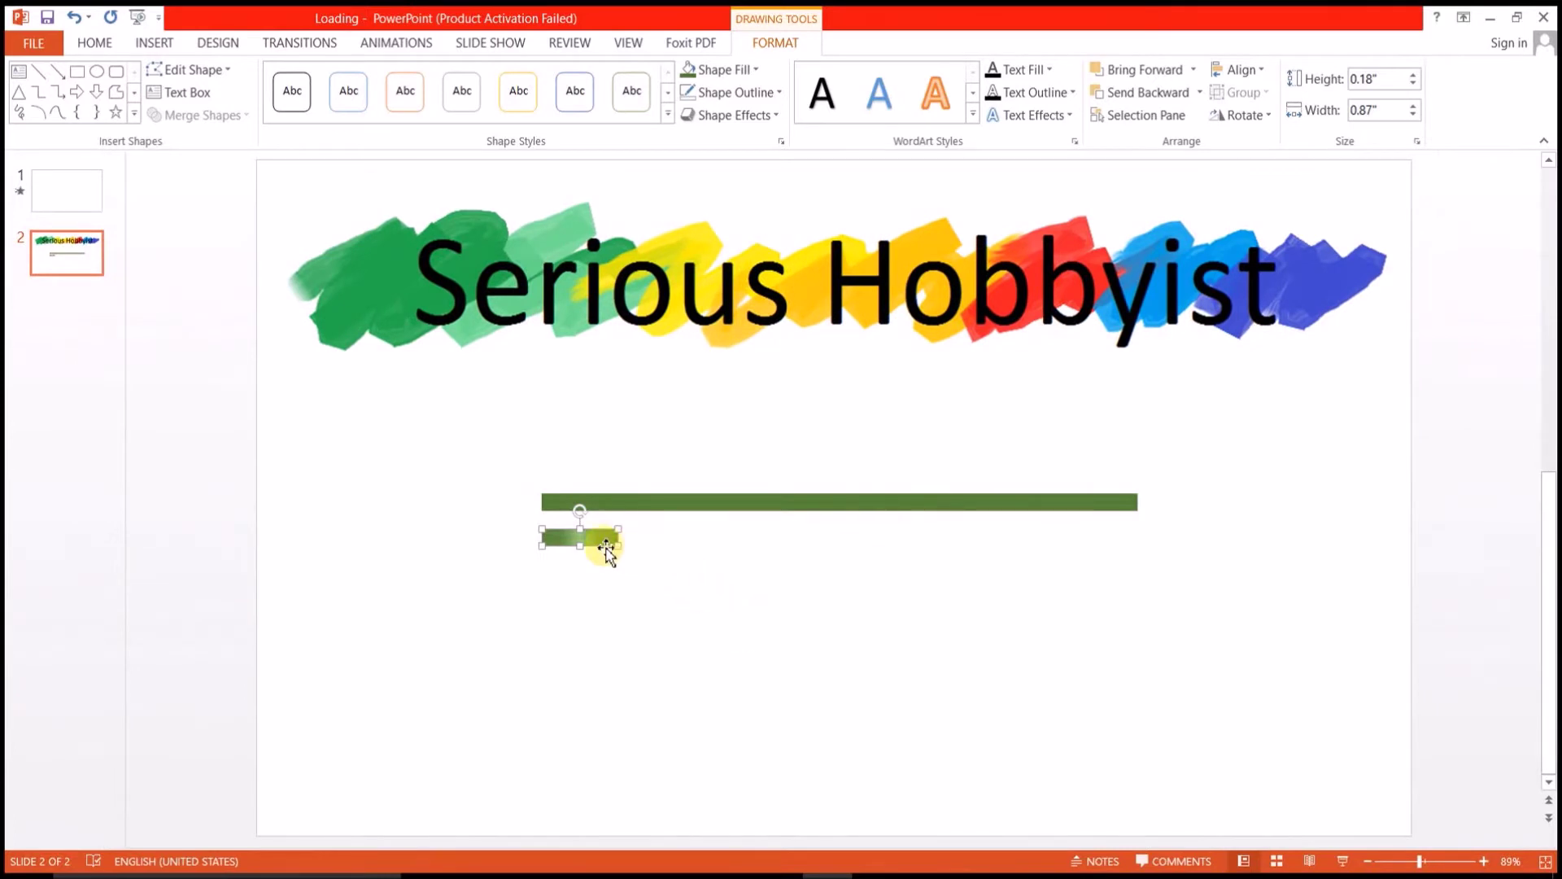
- Align the shine piece with the bar's left end and cover it with a white, outline-free rectangle
drag(594, 543, 525, 505)
click(546, 609)
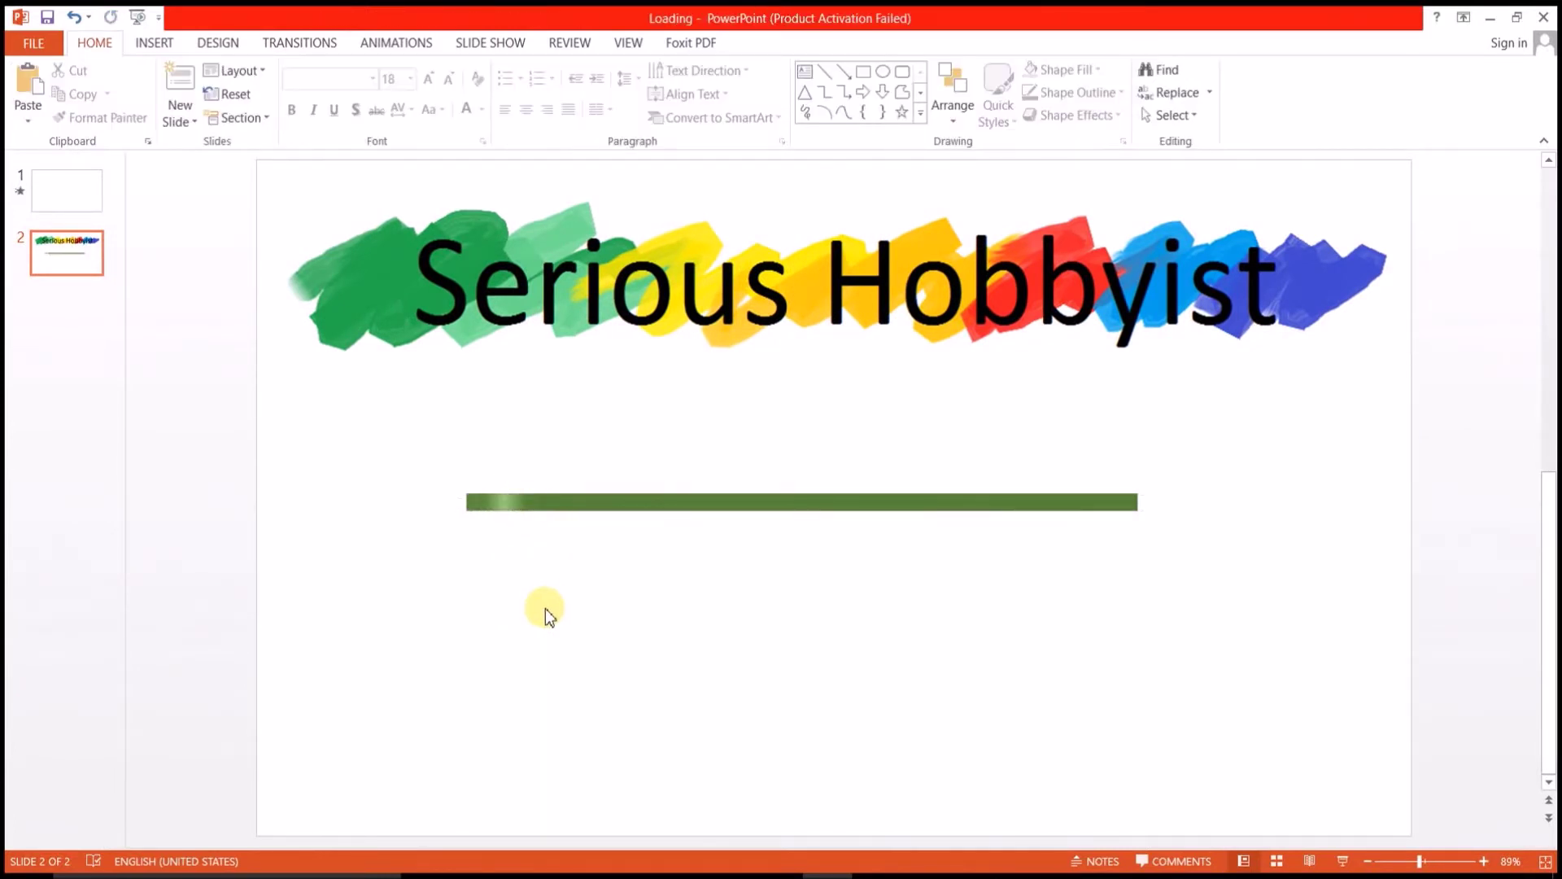
click(864, 72)
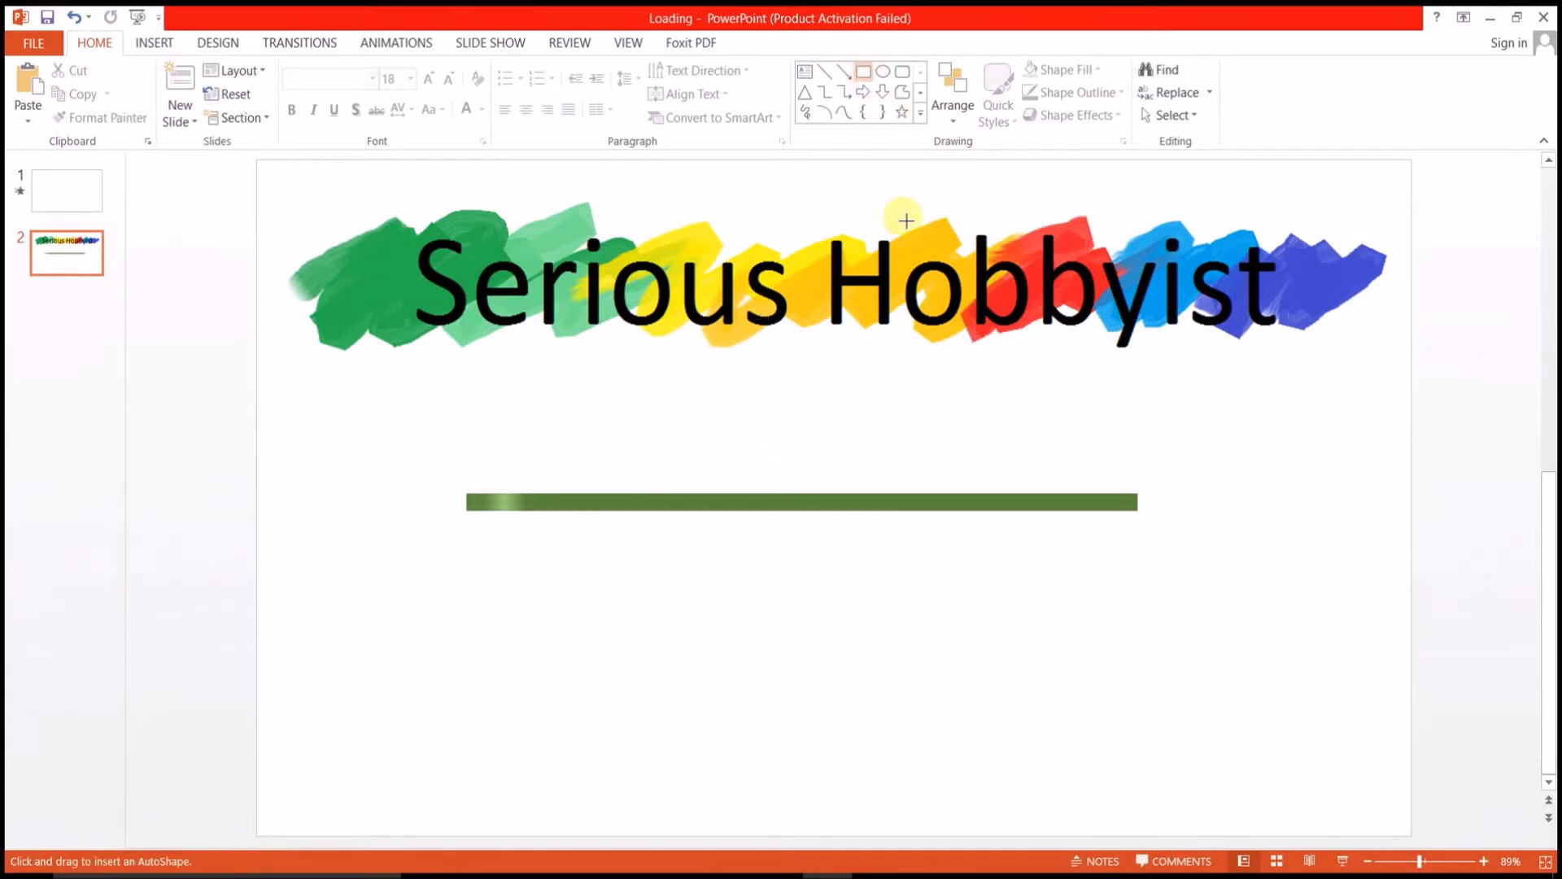
drag(432, 460, 542, 575)
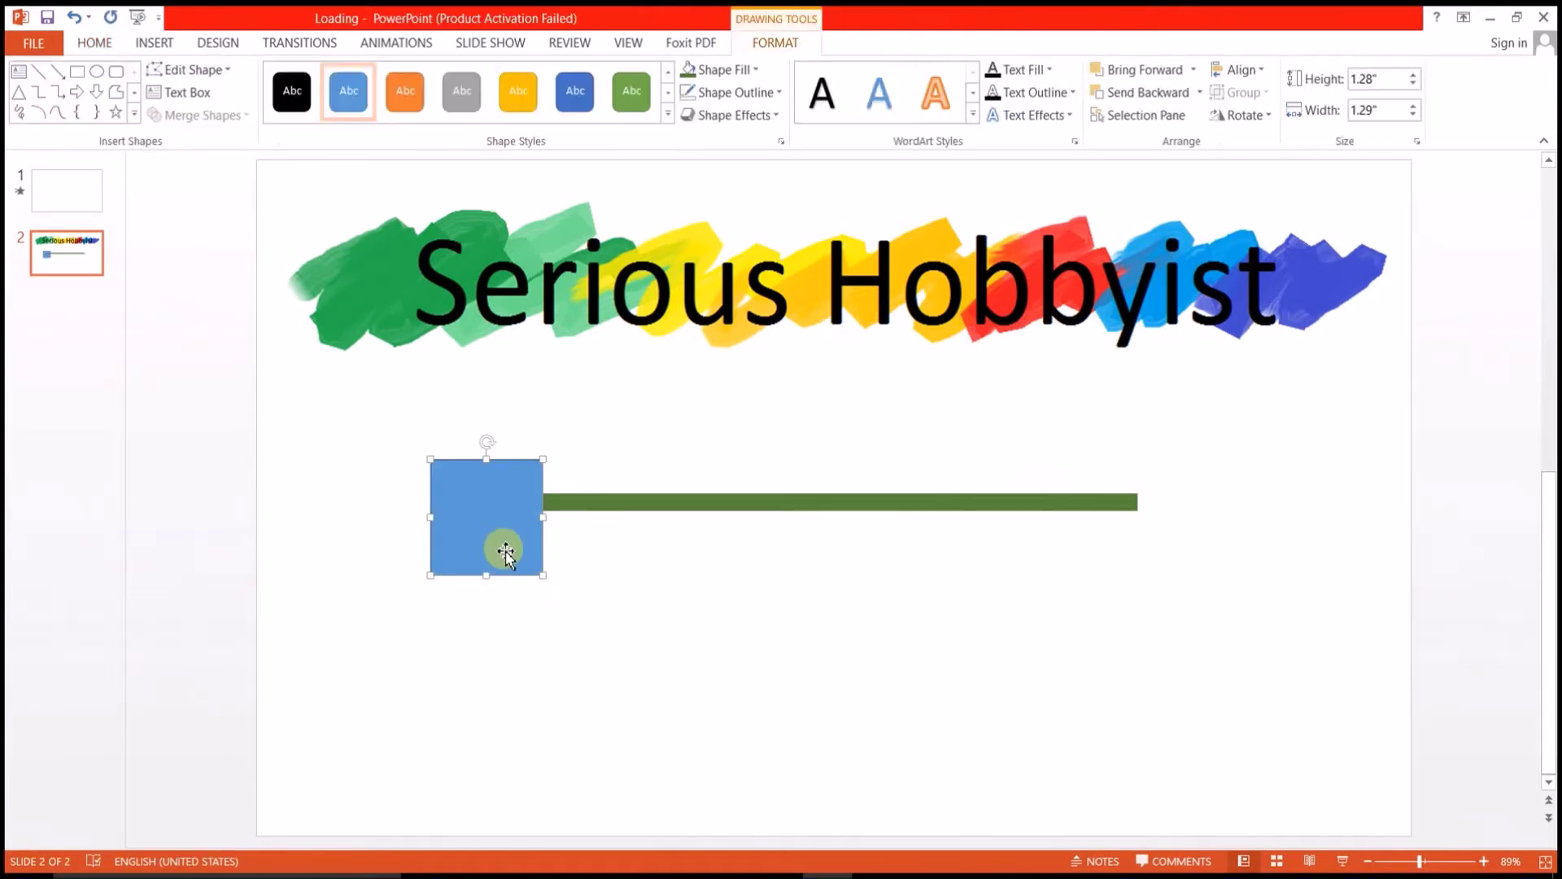
click(737, 68)
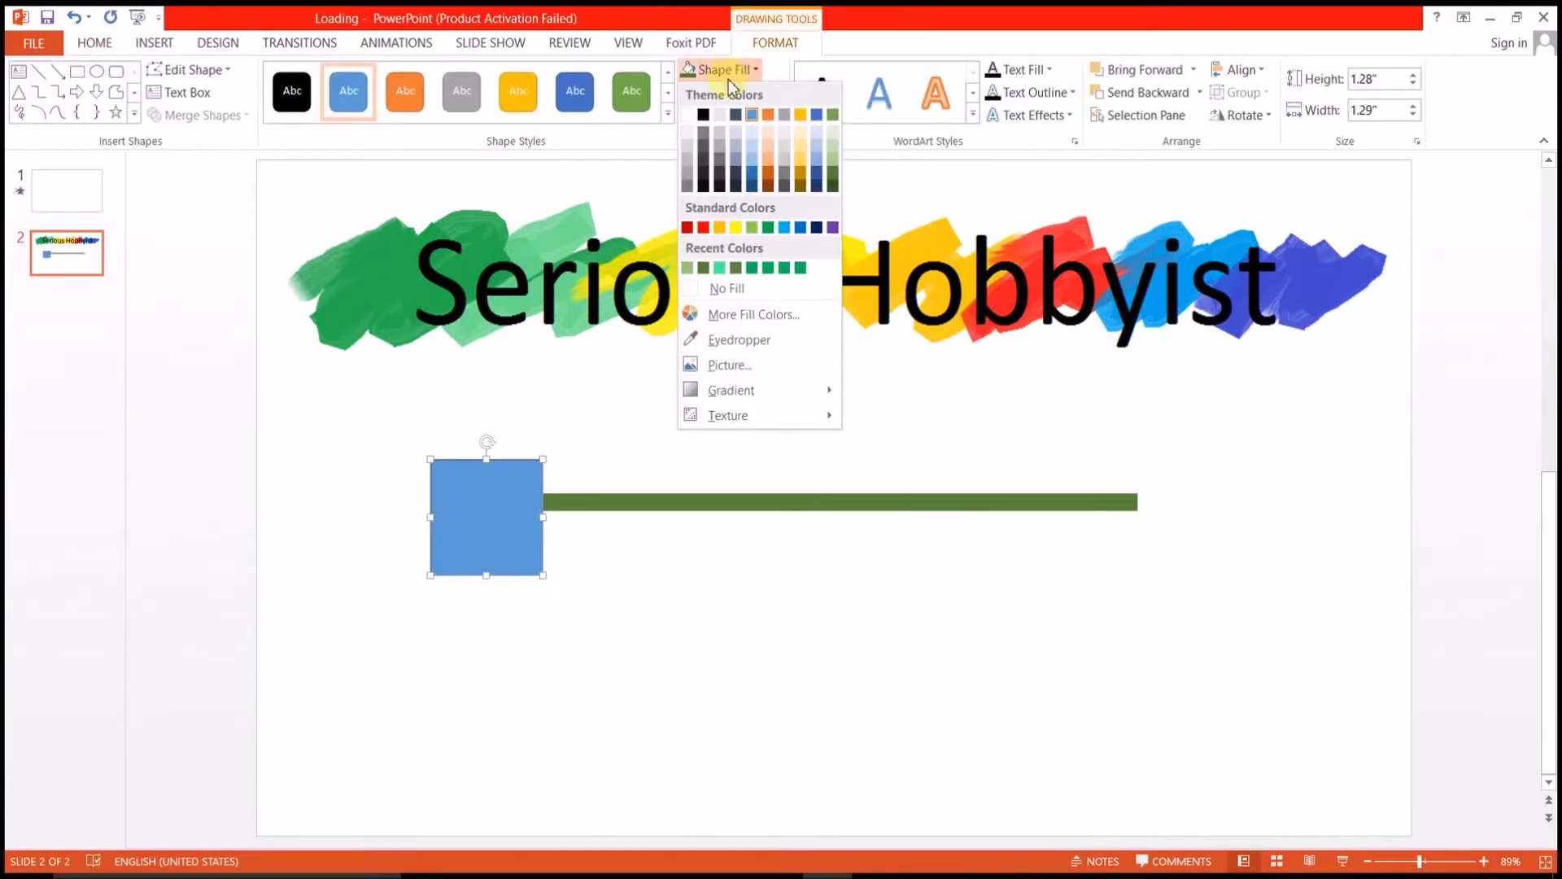
click(688, 115)
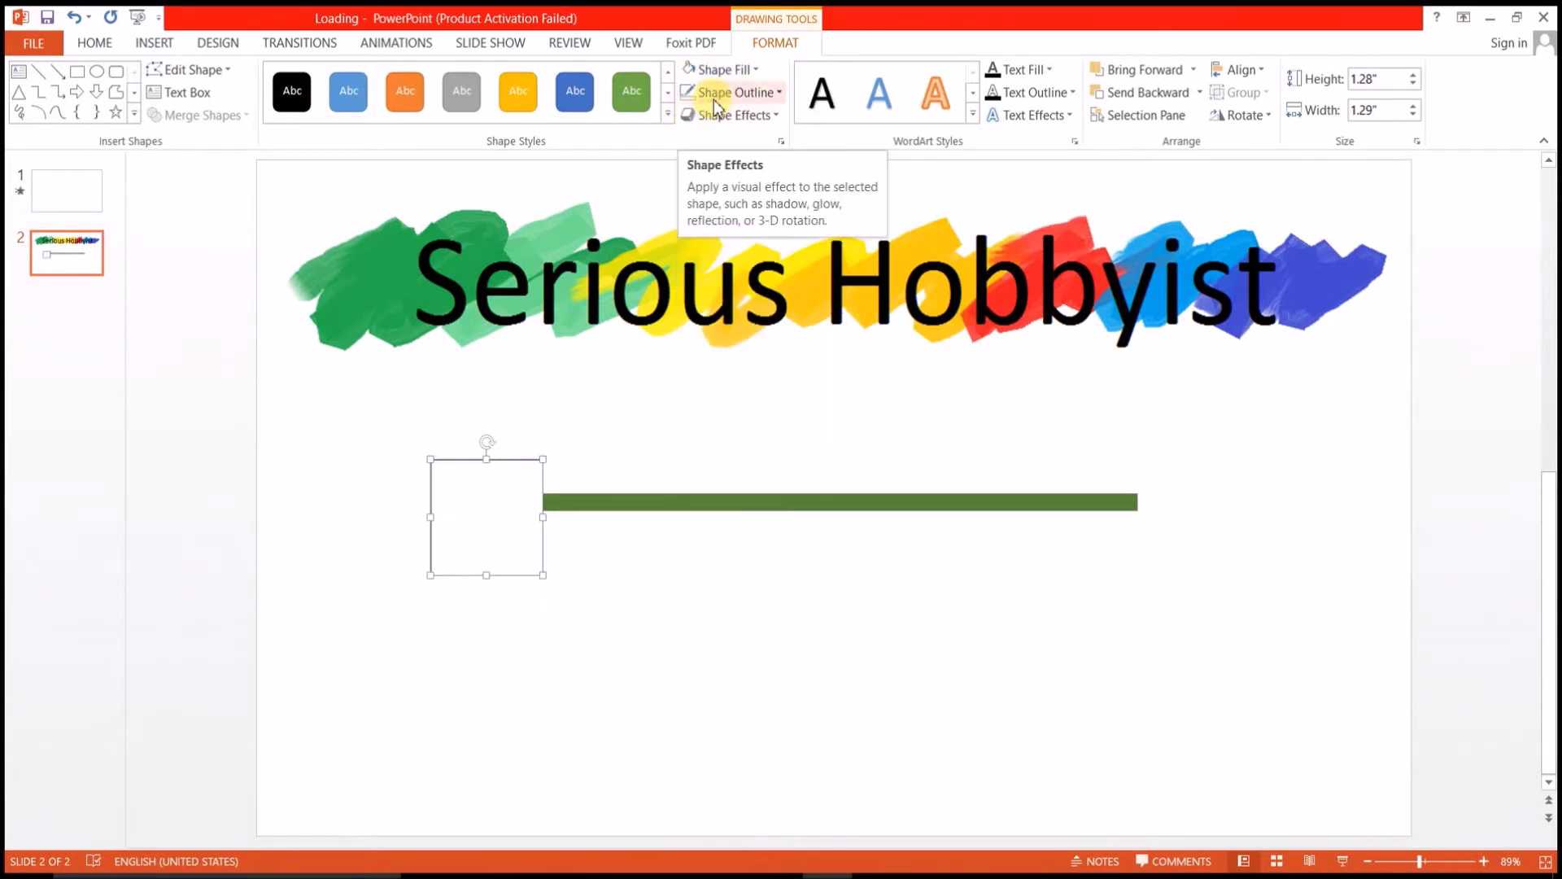
click(715, 98)
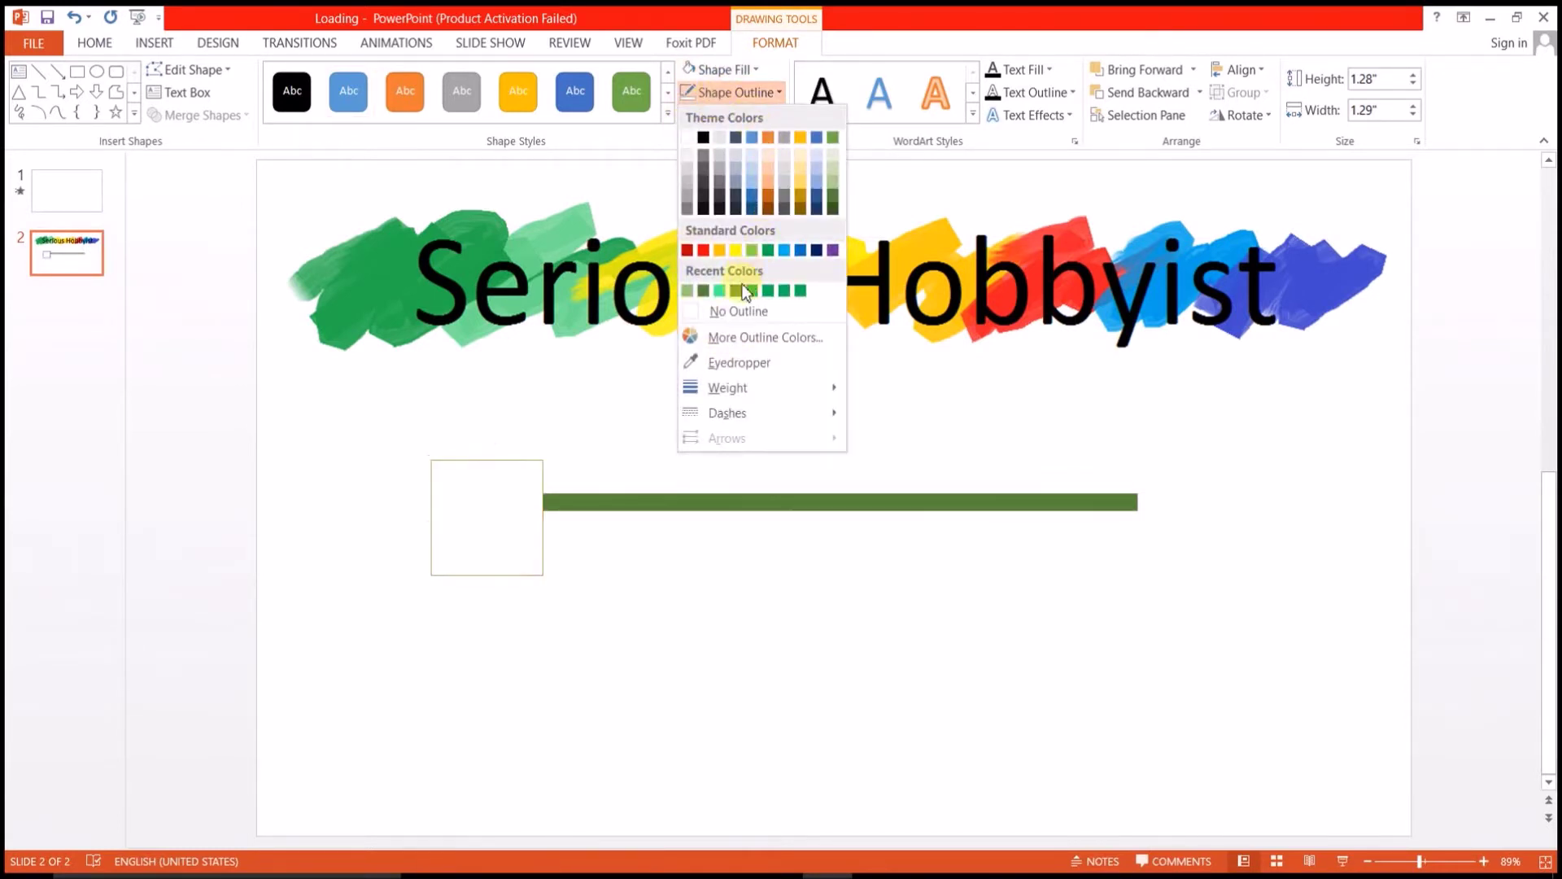
click(735, 310)
click(709, 609)
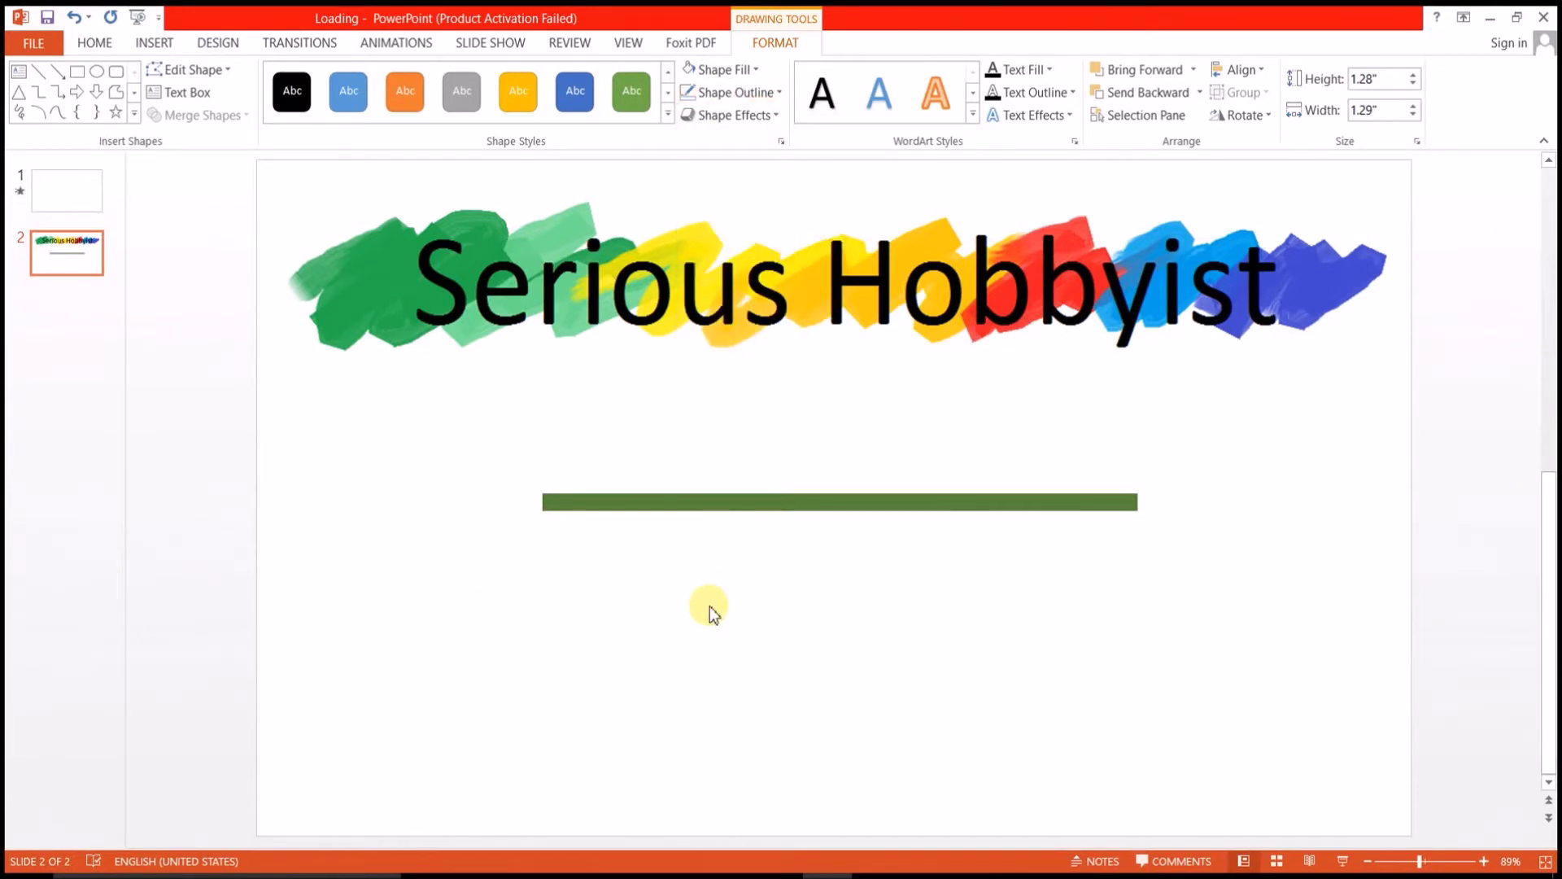
- Duplicate the white rectangle and stretch the copy over the whole green bar
click(513, 544)
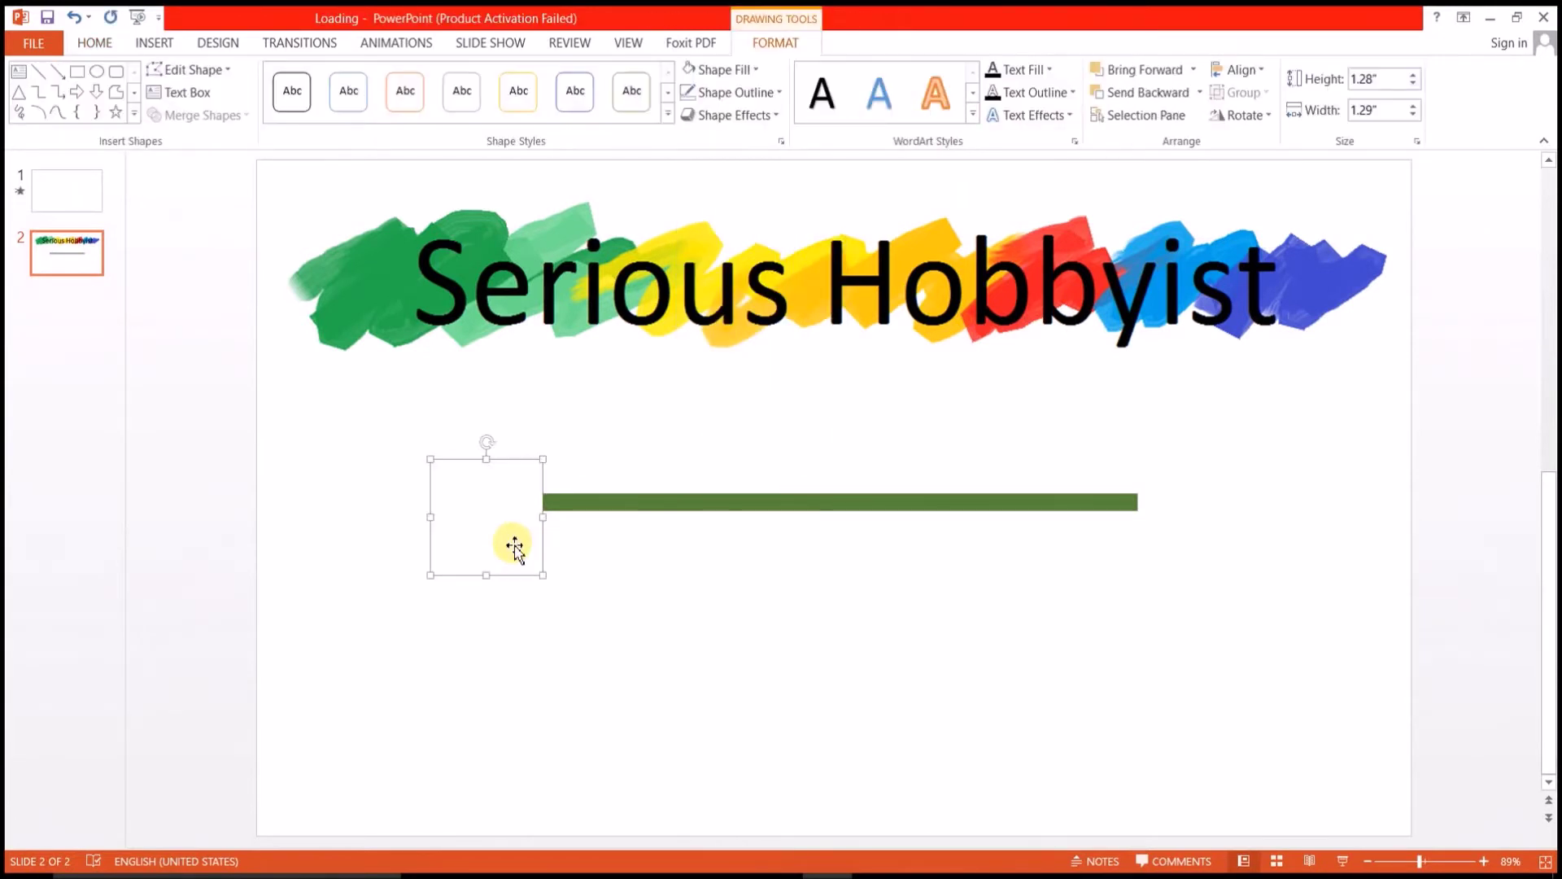
key(ctrl+v)
drag(518, 548, 1135, 488)
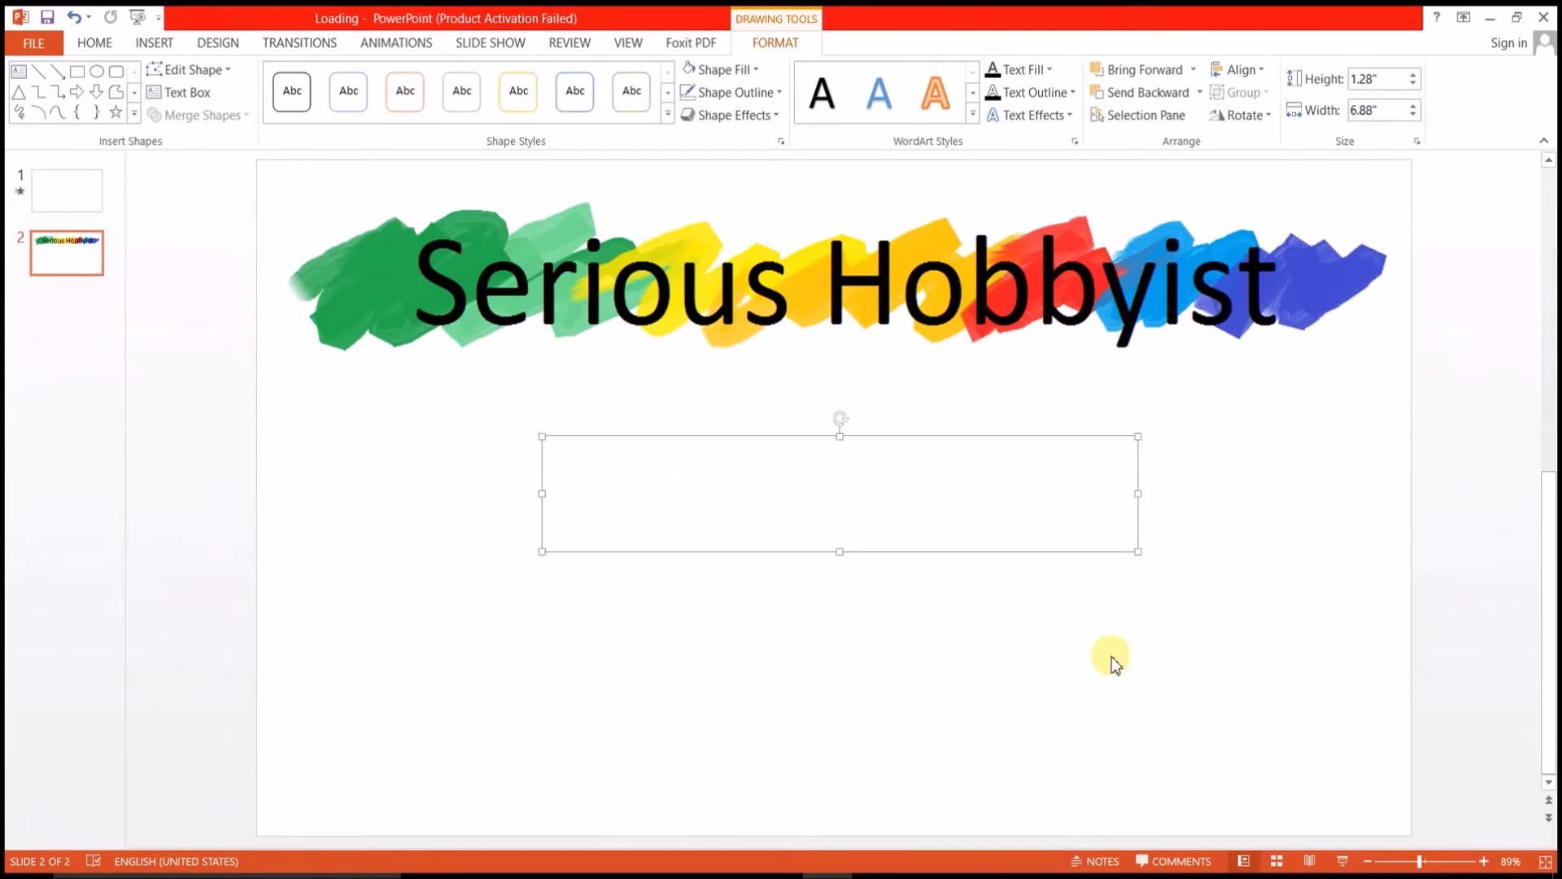
click(1112, 656)
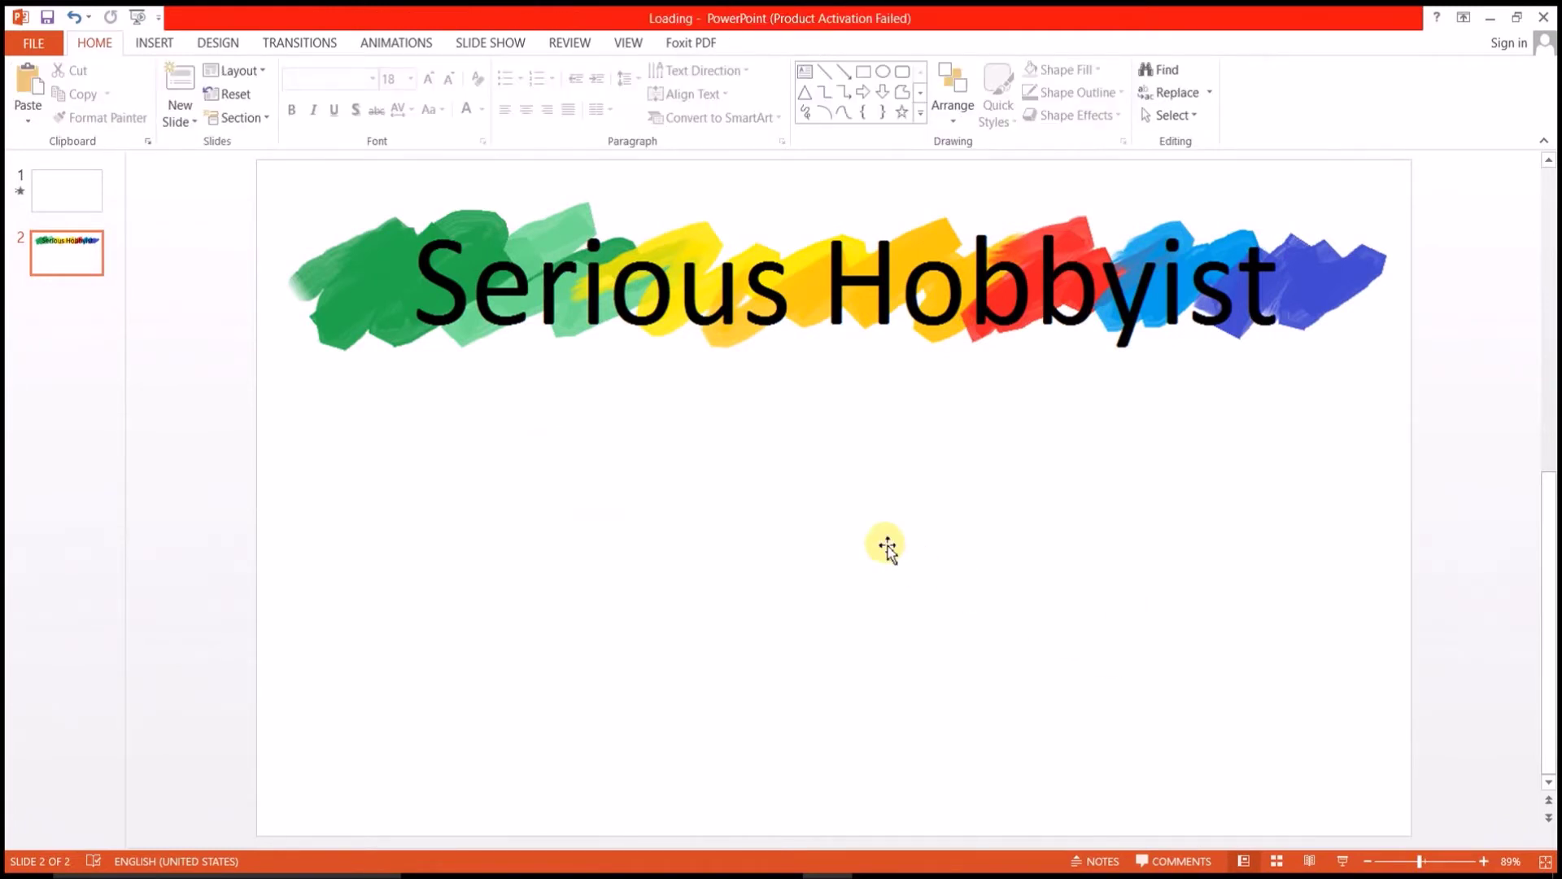
click(834, 512)
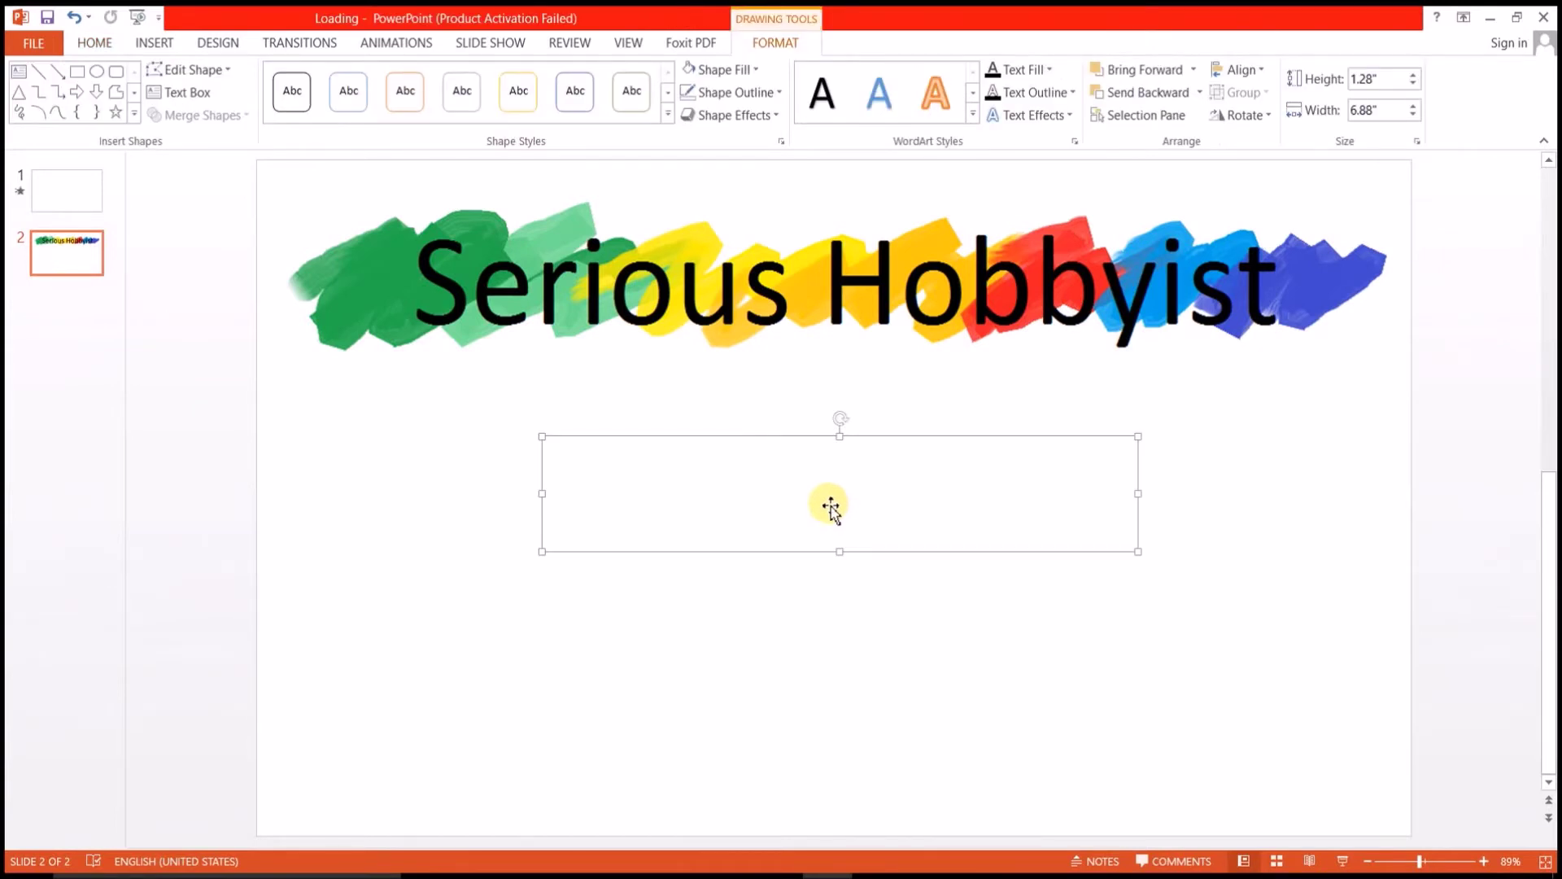
- Add a 'Right' line motion path to the covering rectangle via More Motion Paths
click(418, 43)
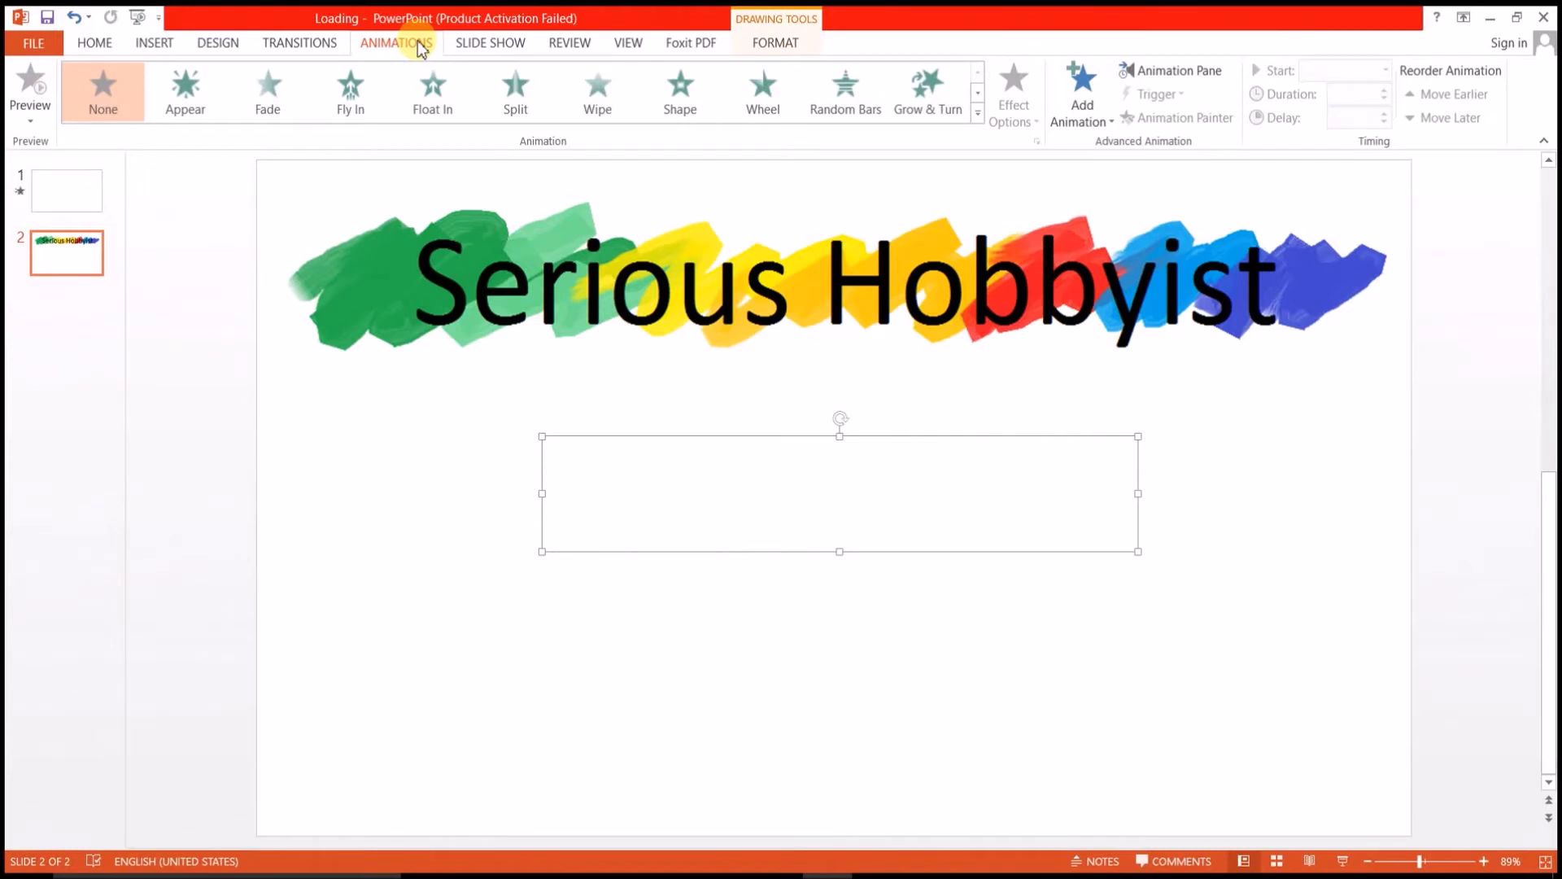
click(1096, 103)
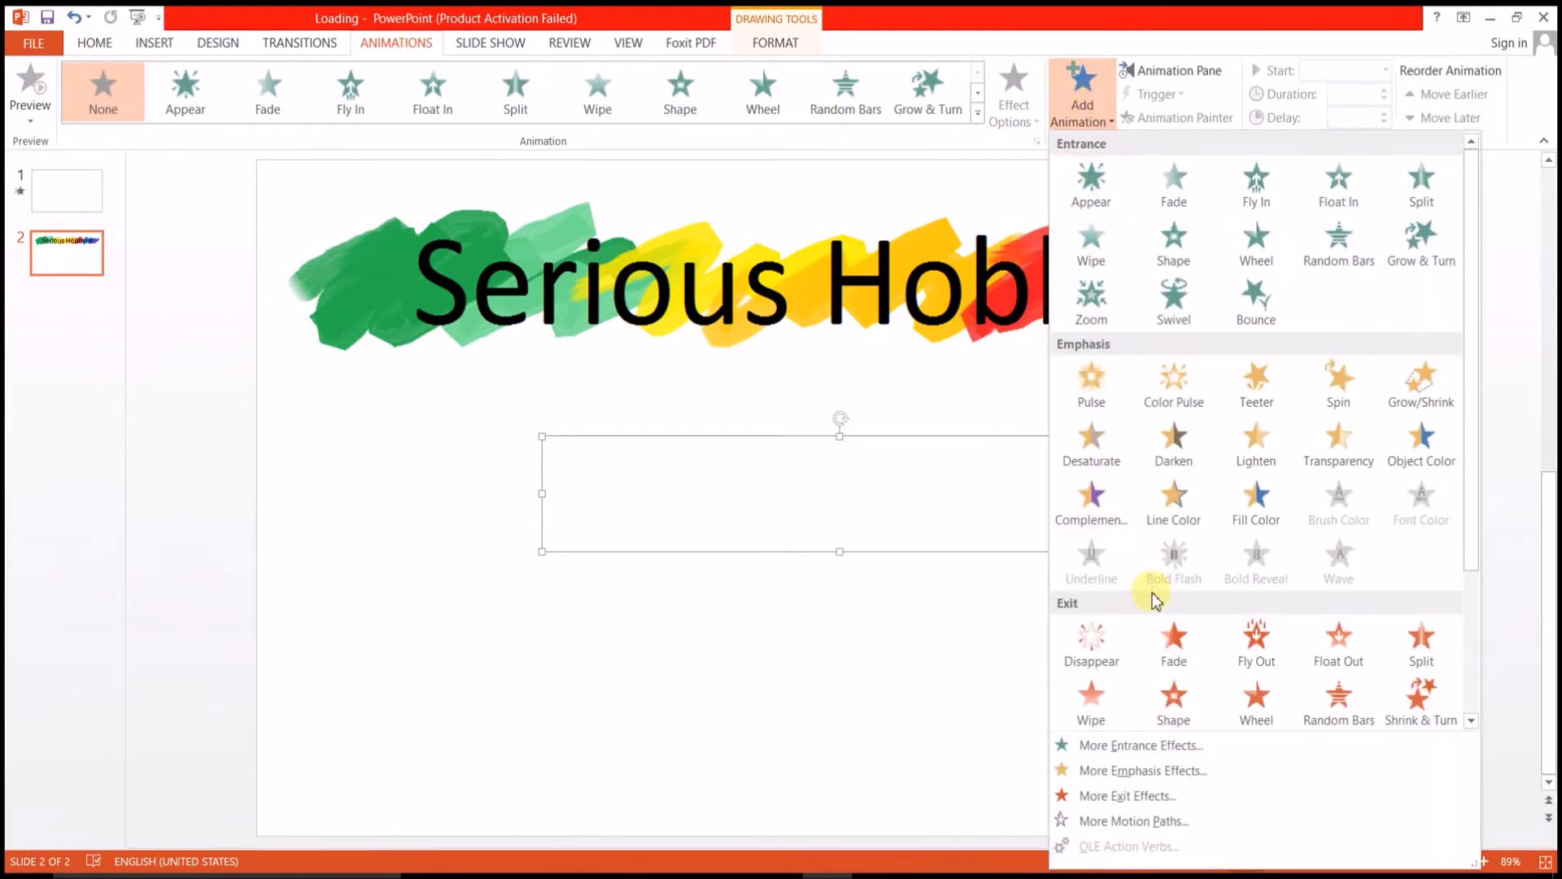
click(1117, 821)
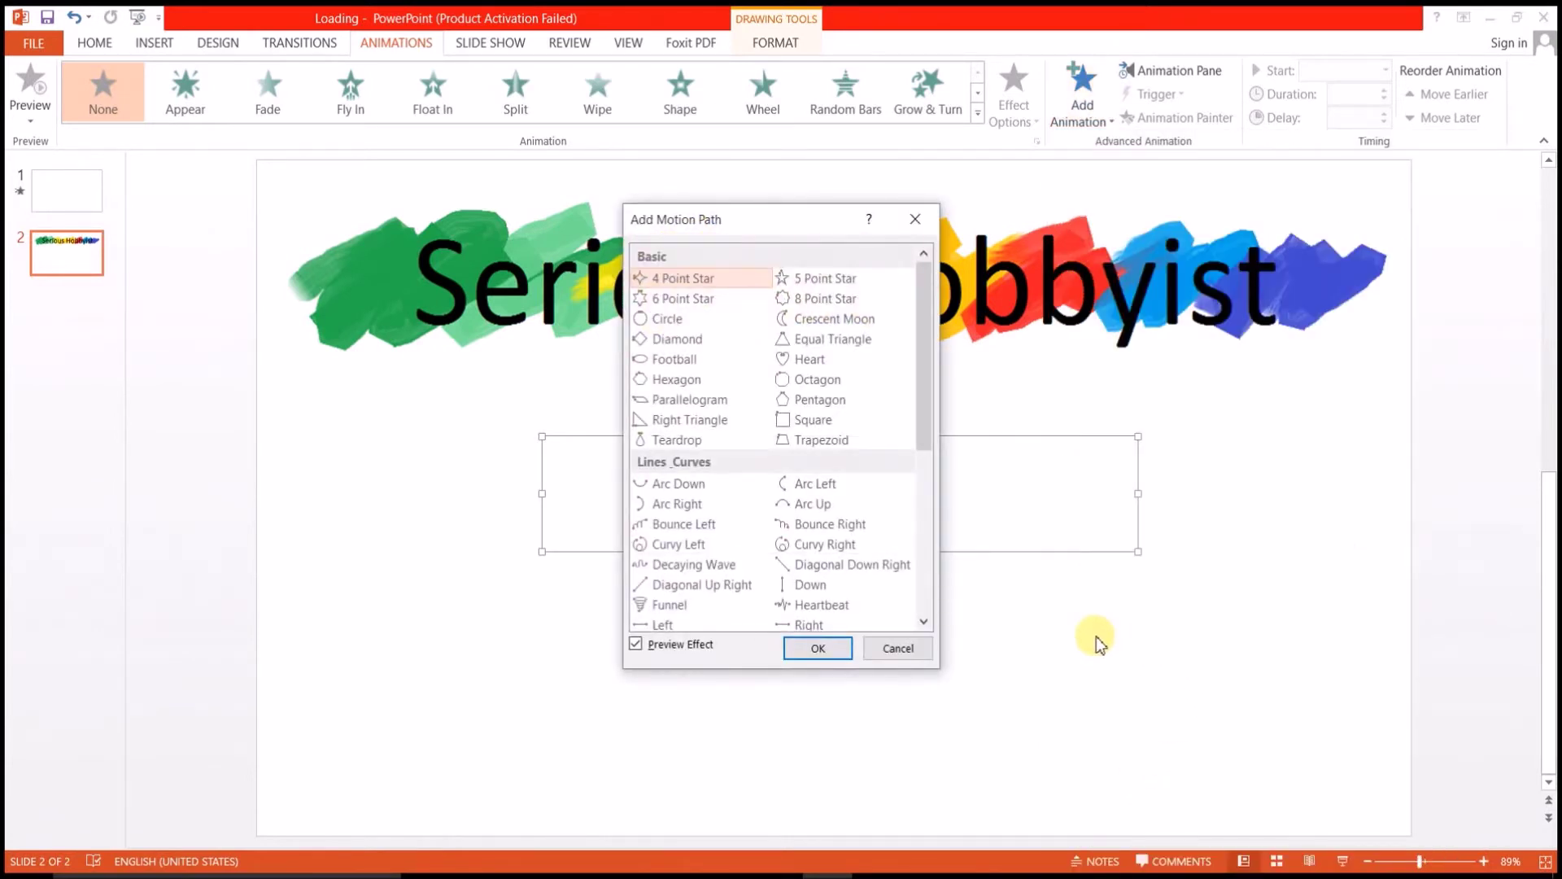
scroll(820, 622, down, 1)
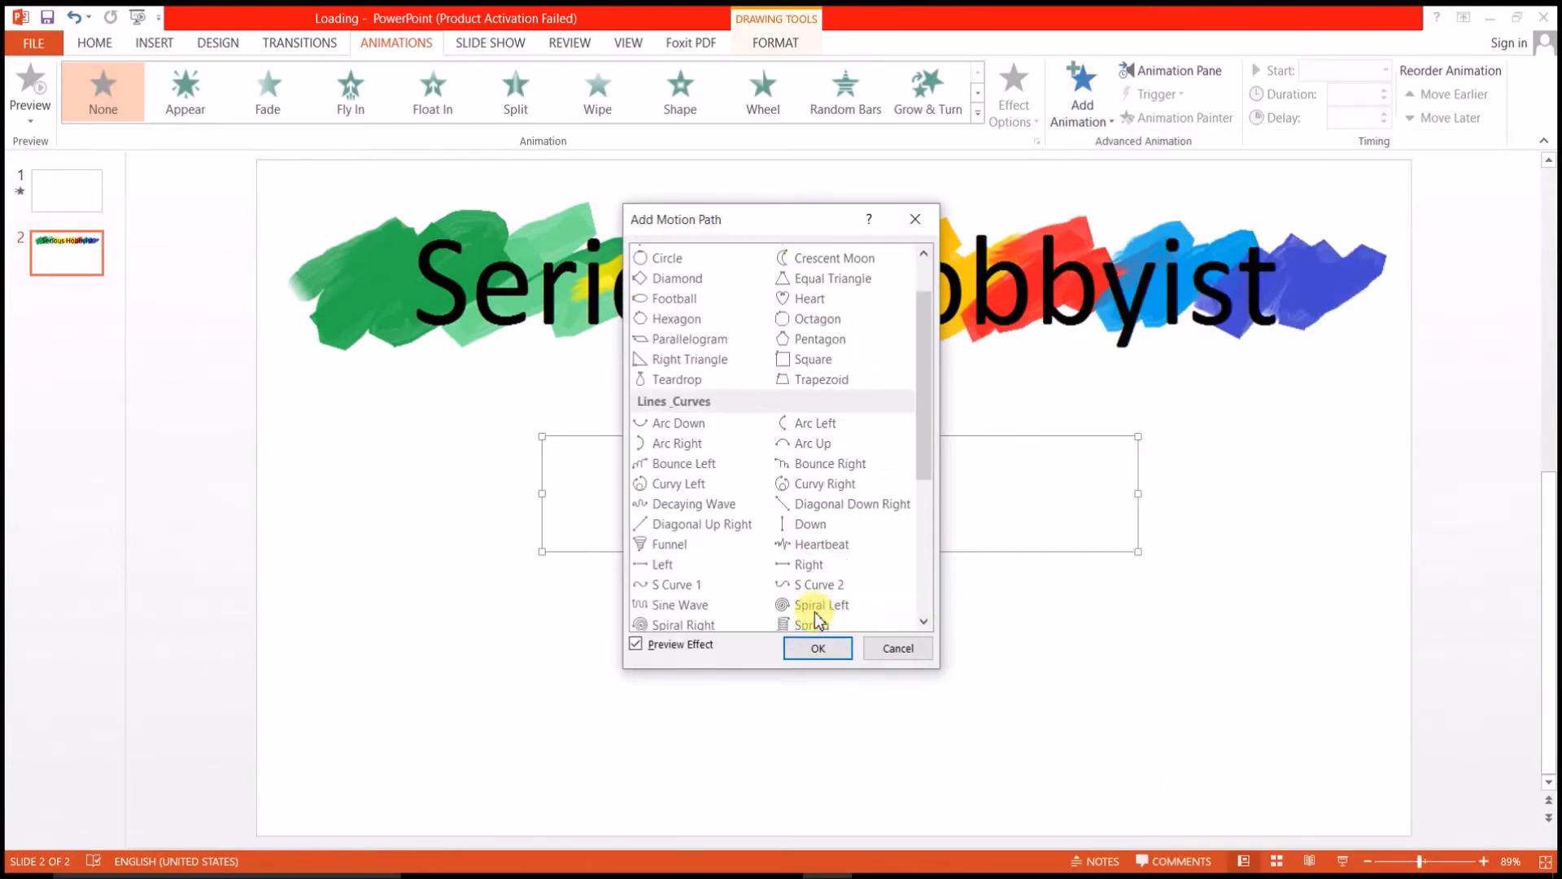
click(824, 567)
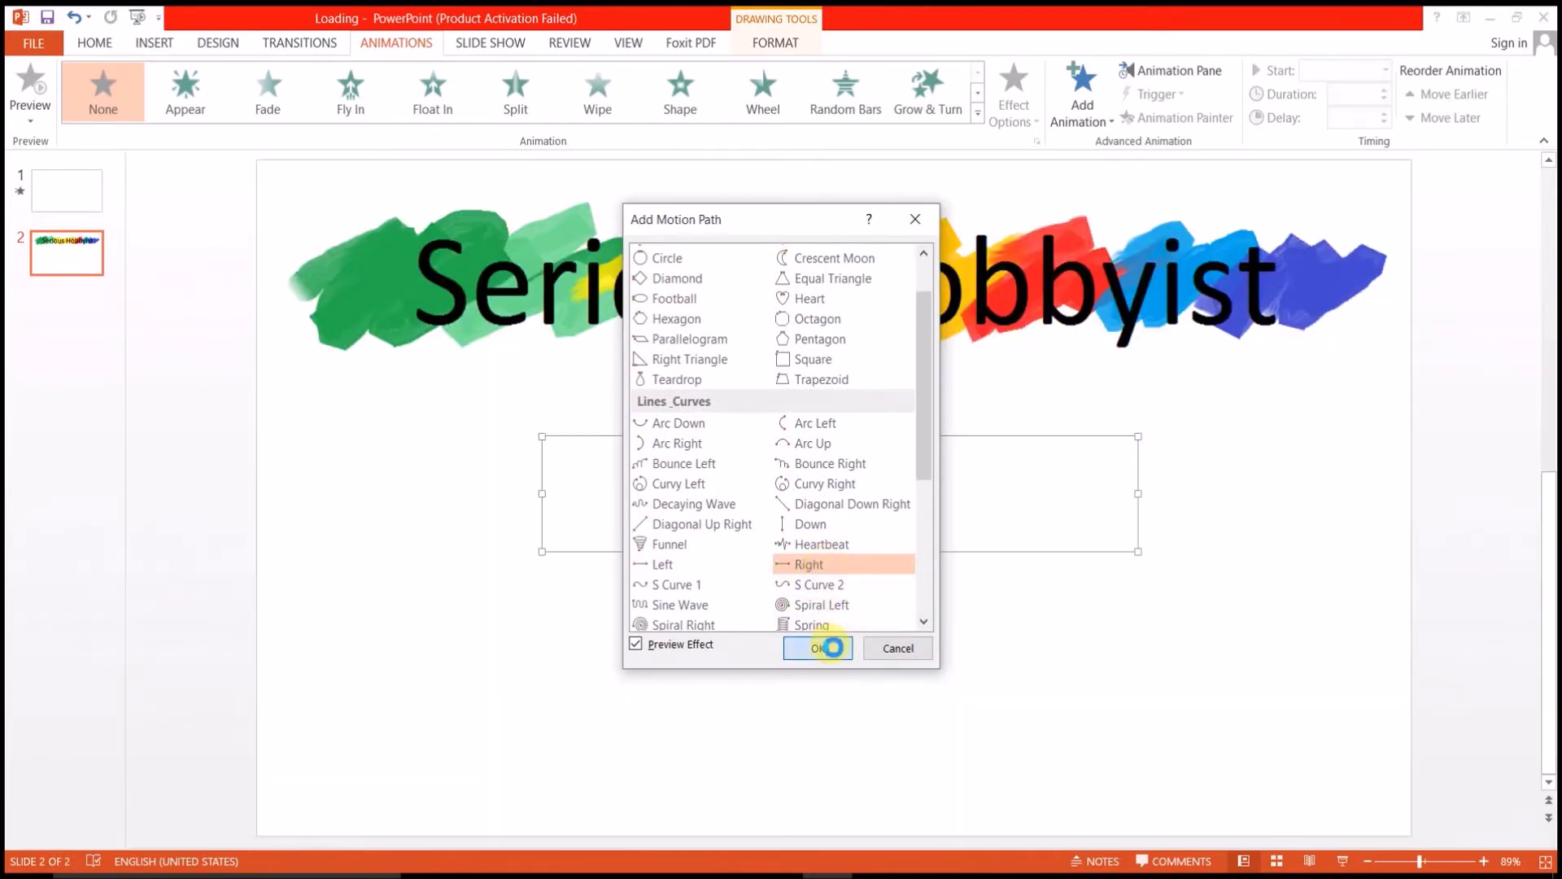
click(818, 648)
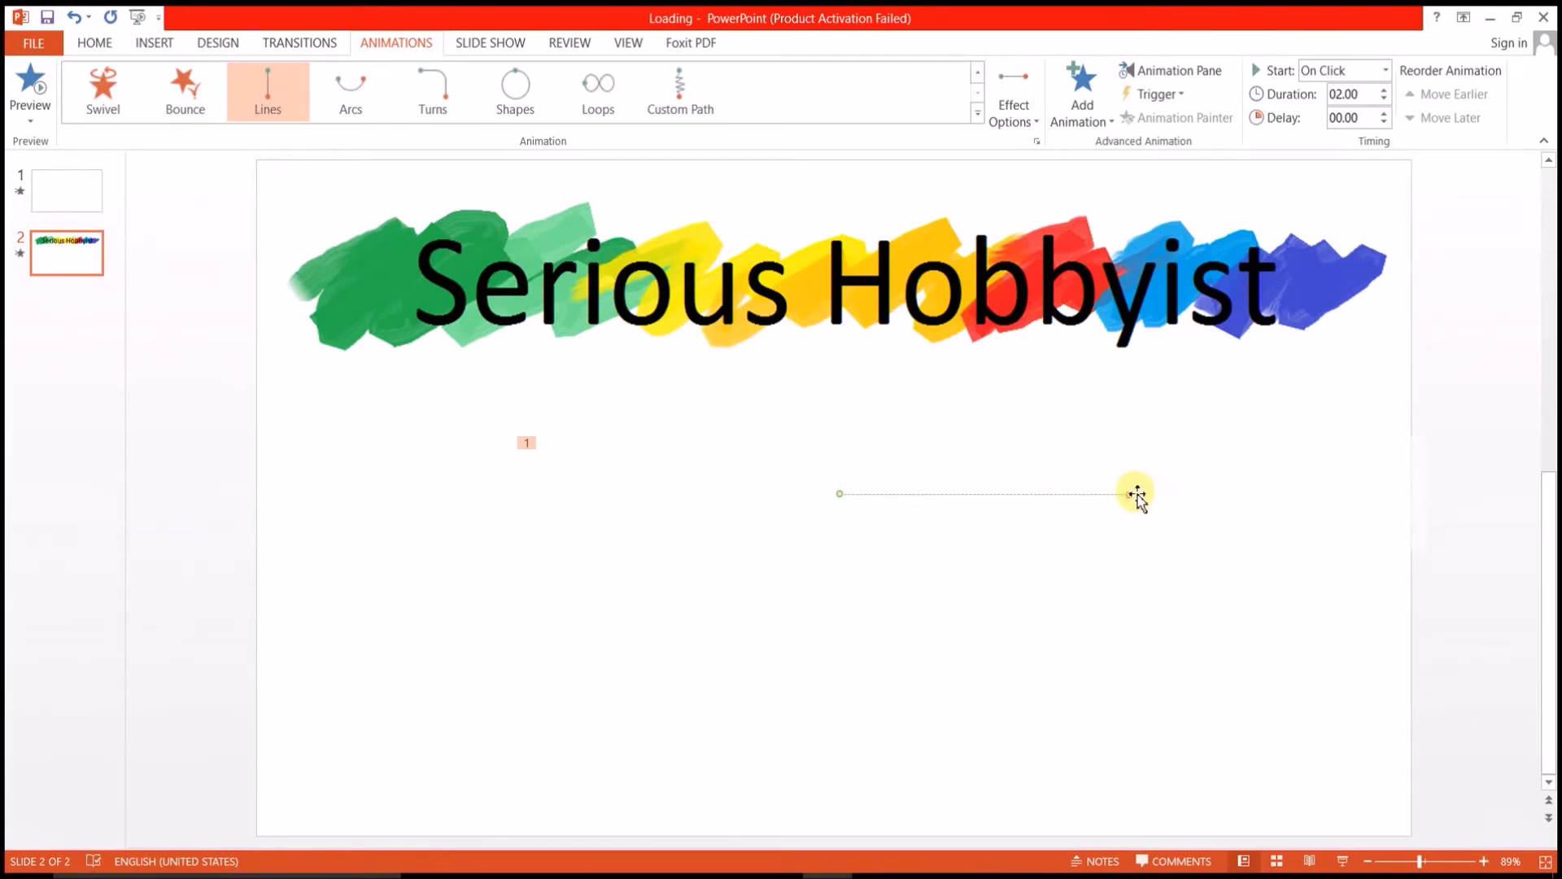
- Stretch the motion path's end further right and give the rectangle a black outline
drag(1131, 494, 1503, 502)
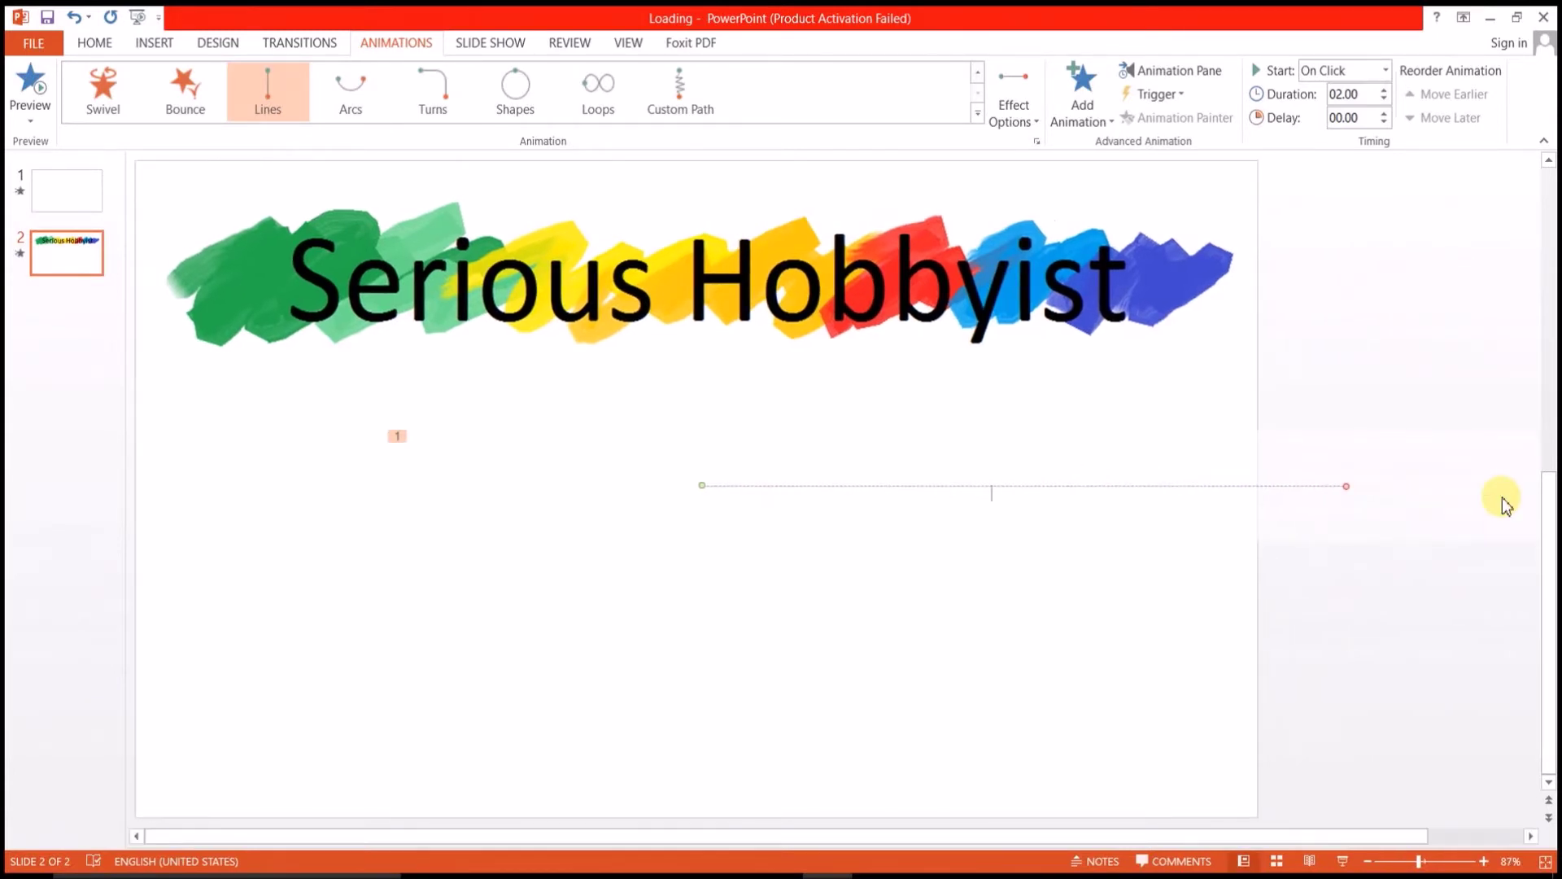
click(783, 529)
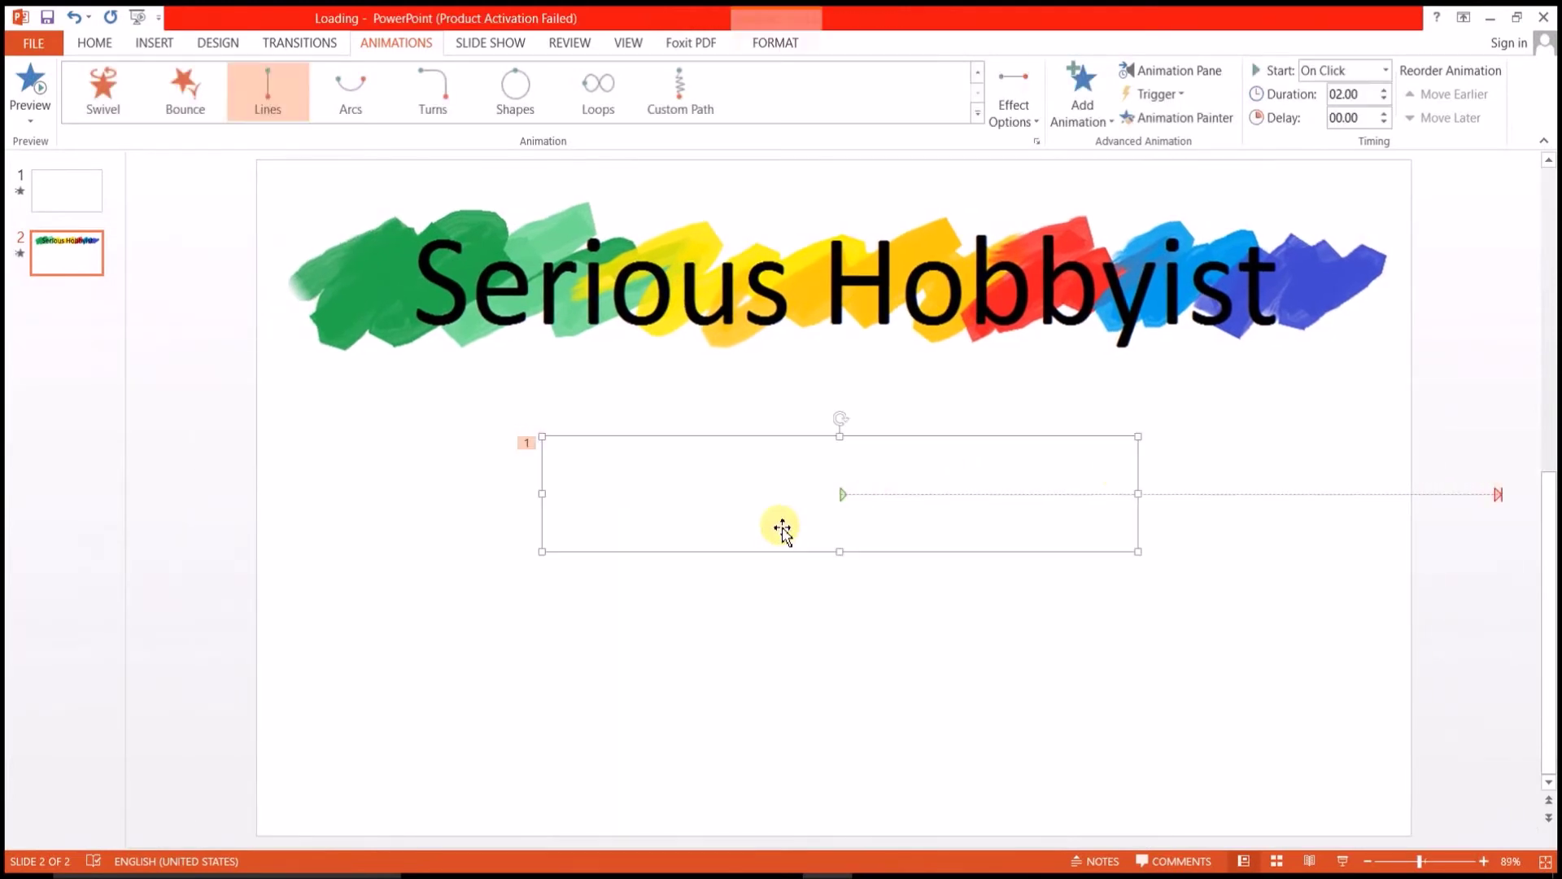
click(777, 49)
click(735, 92)
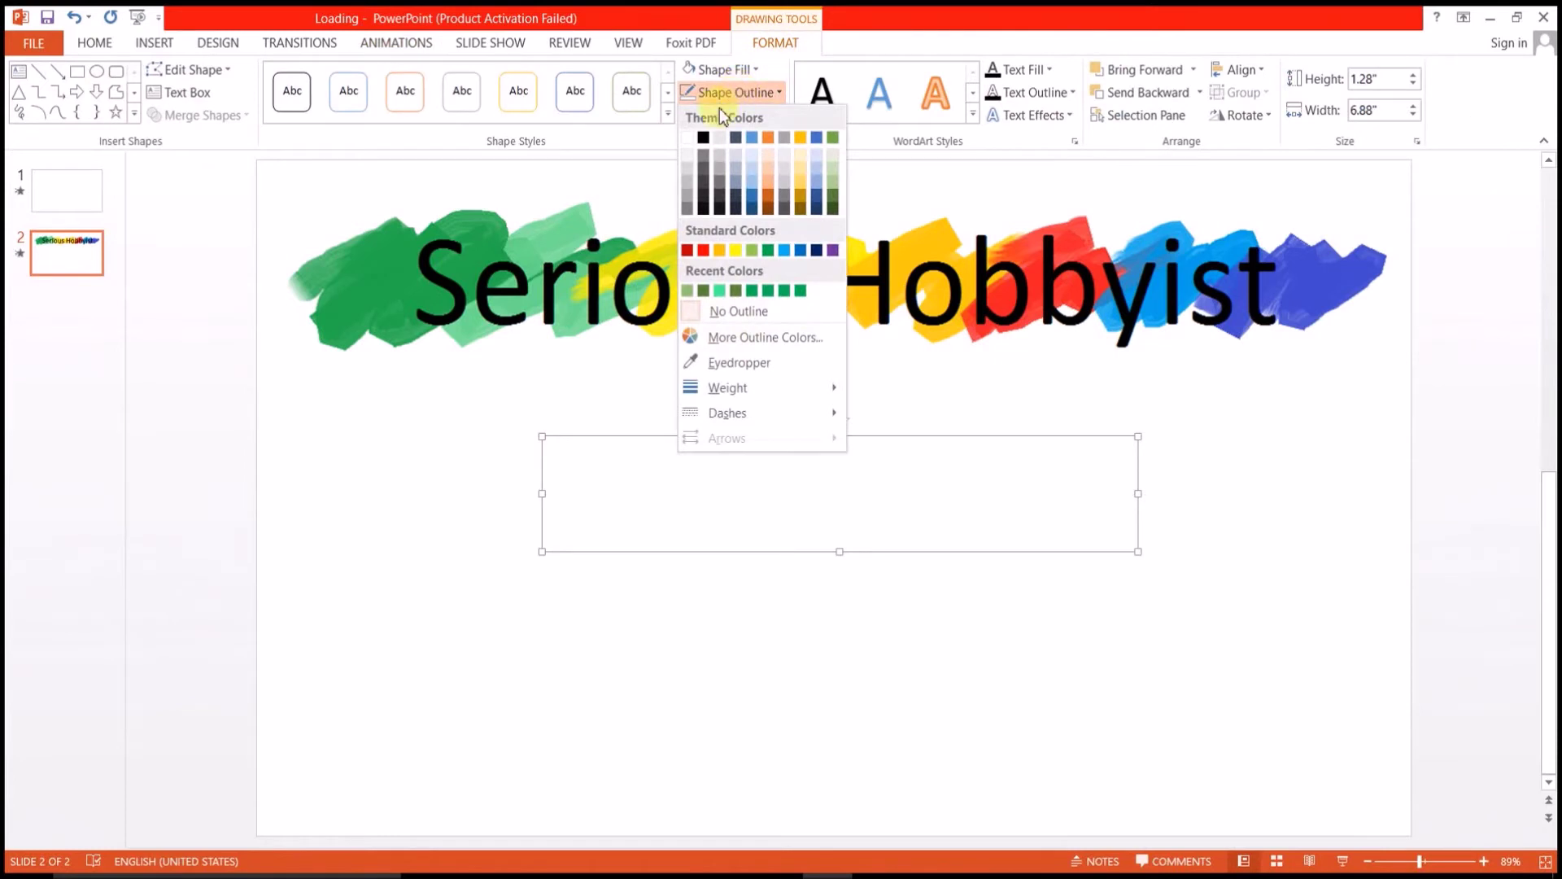
click(705, 138)
click(883, 579)
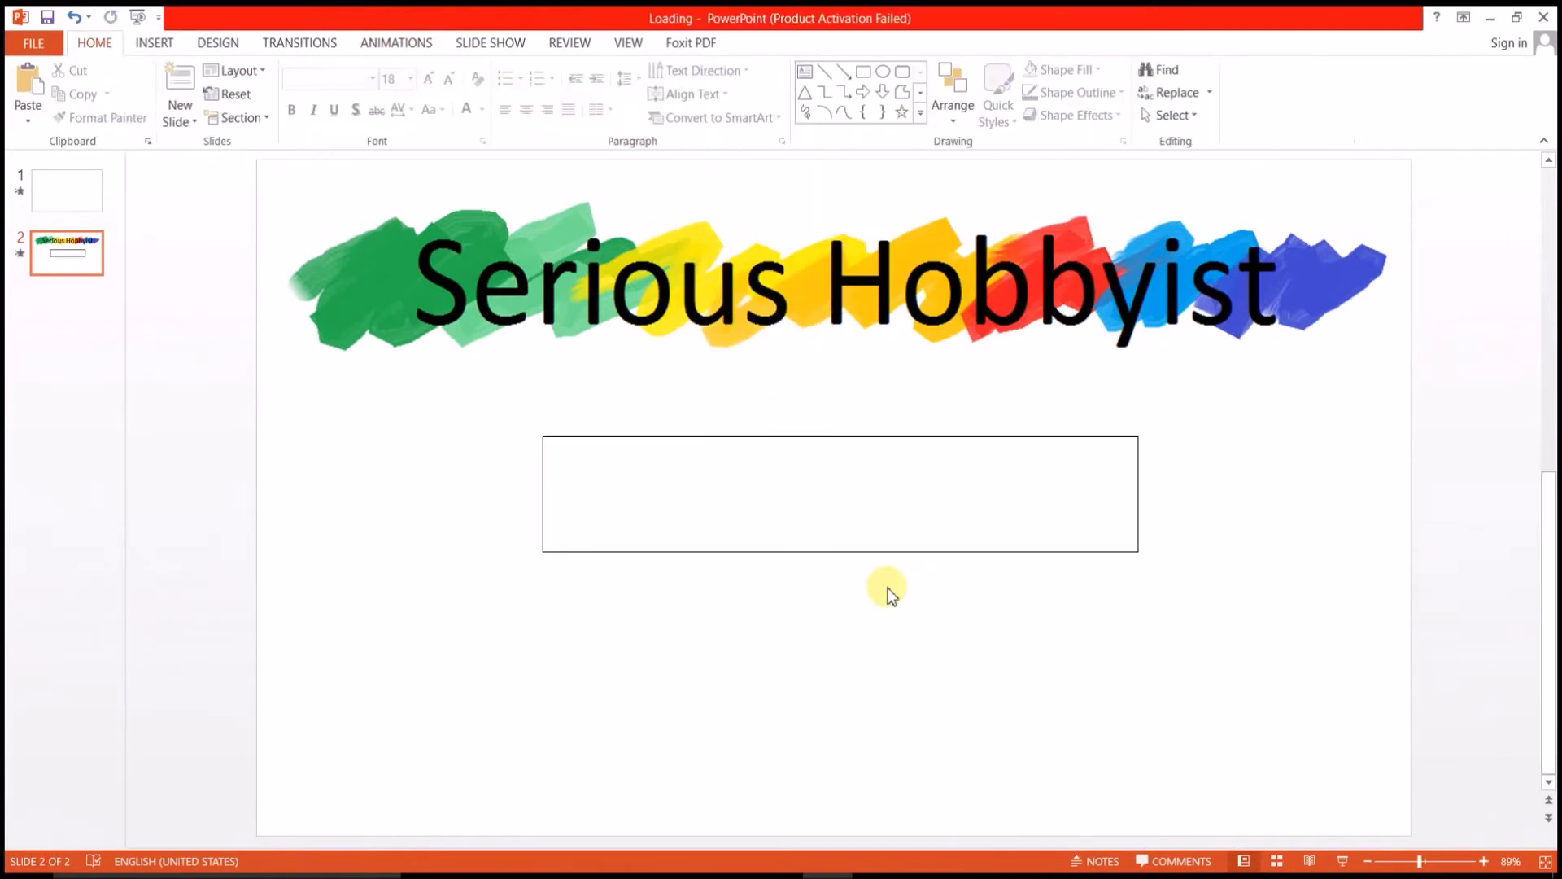
click(869, 498)
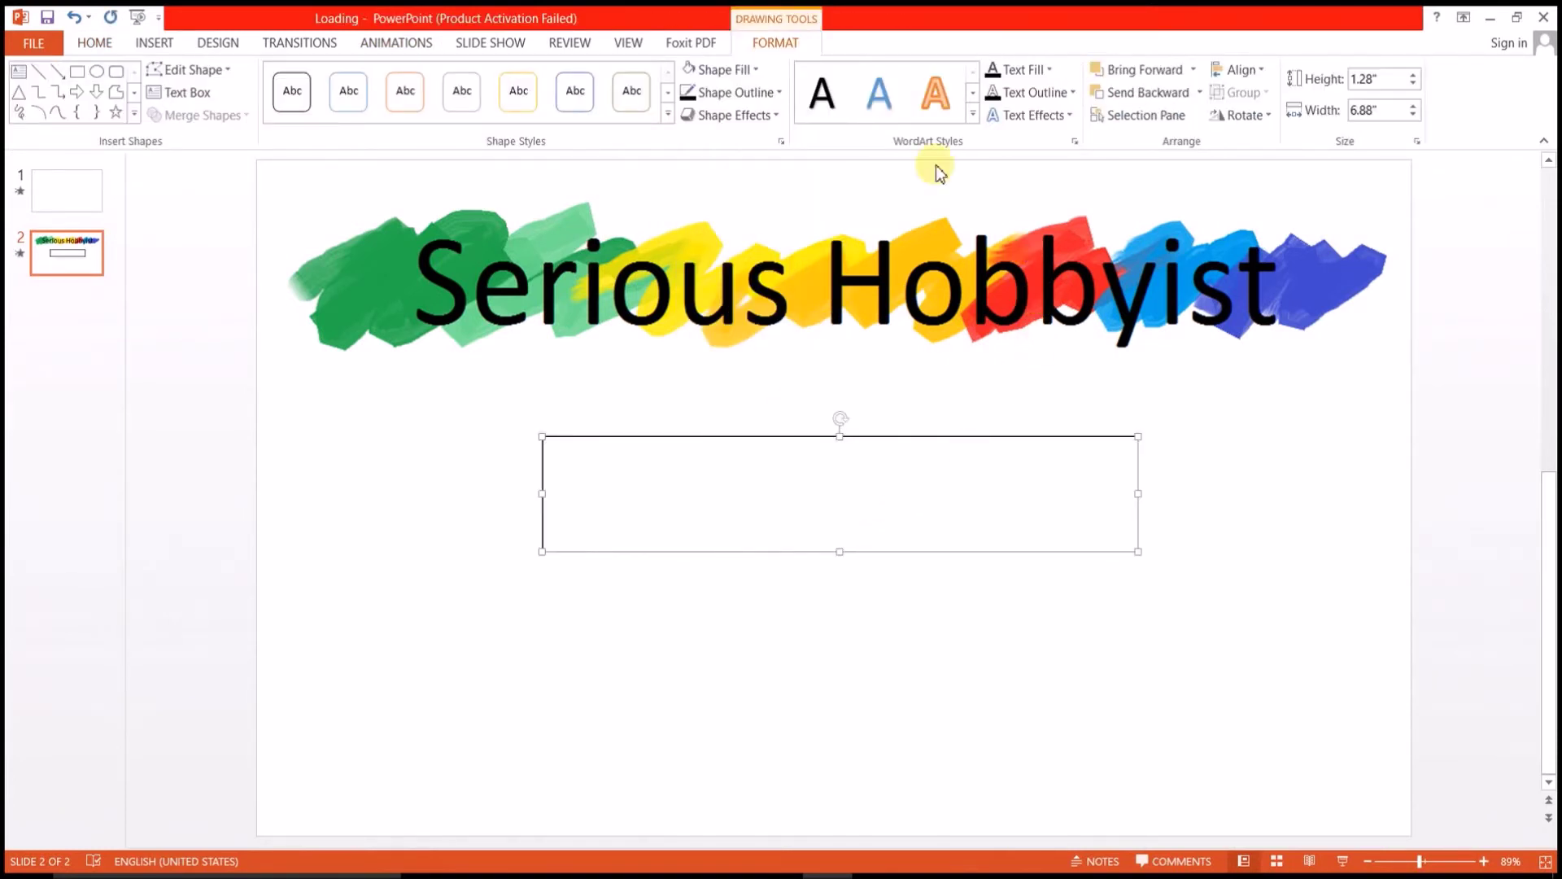
- Show the Animation Pane and shorten the path so the box moves about its own width
click(397, 47)
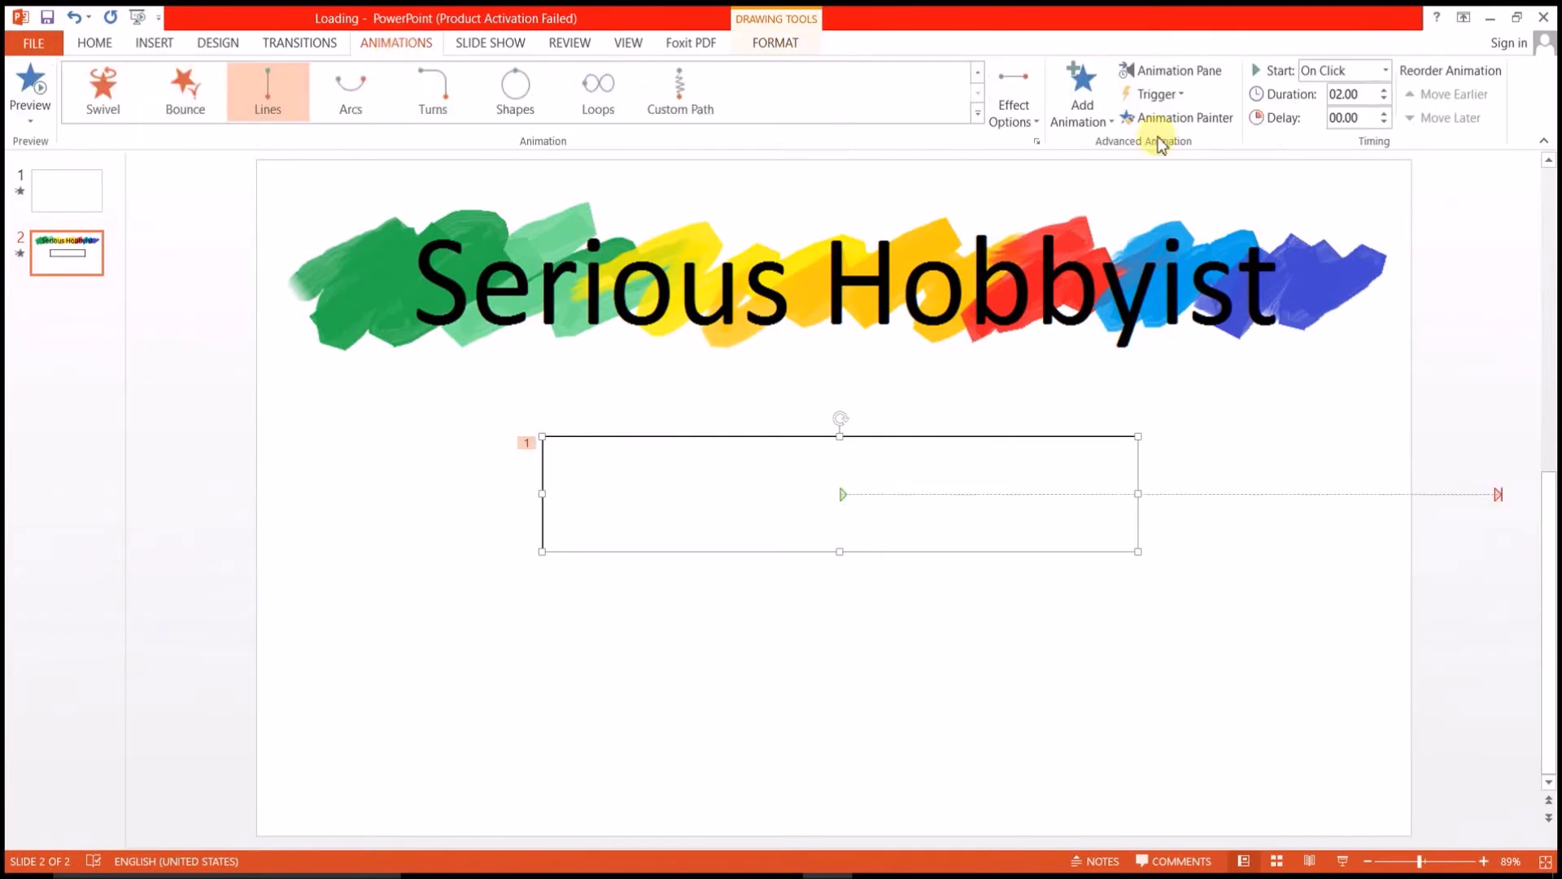
click(1170, 78)
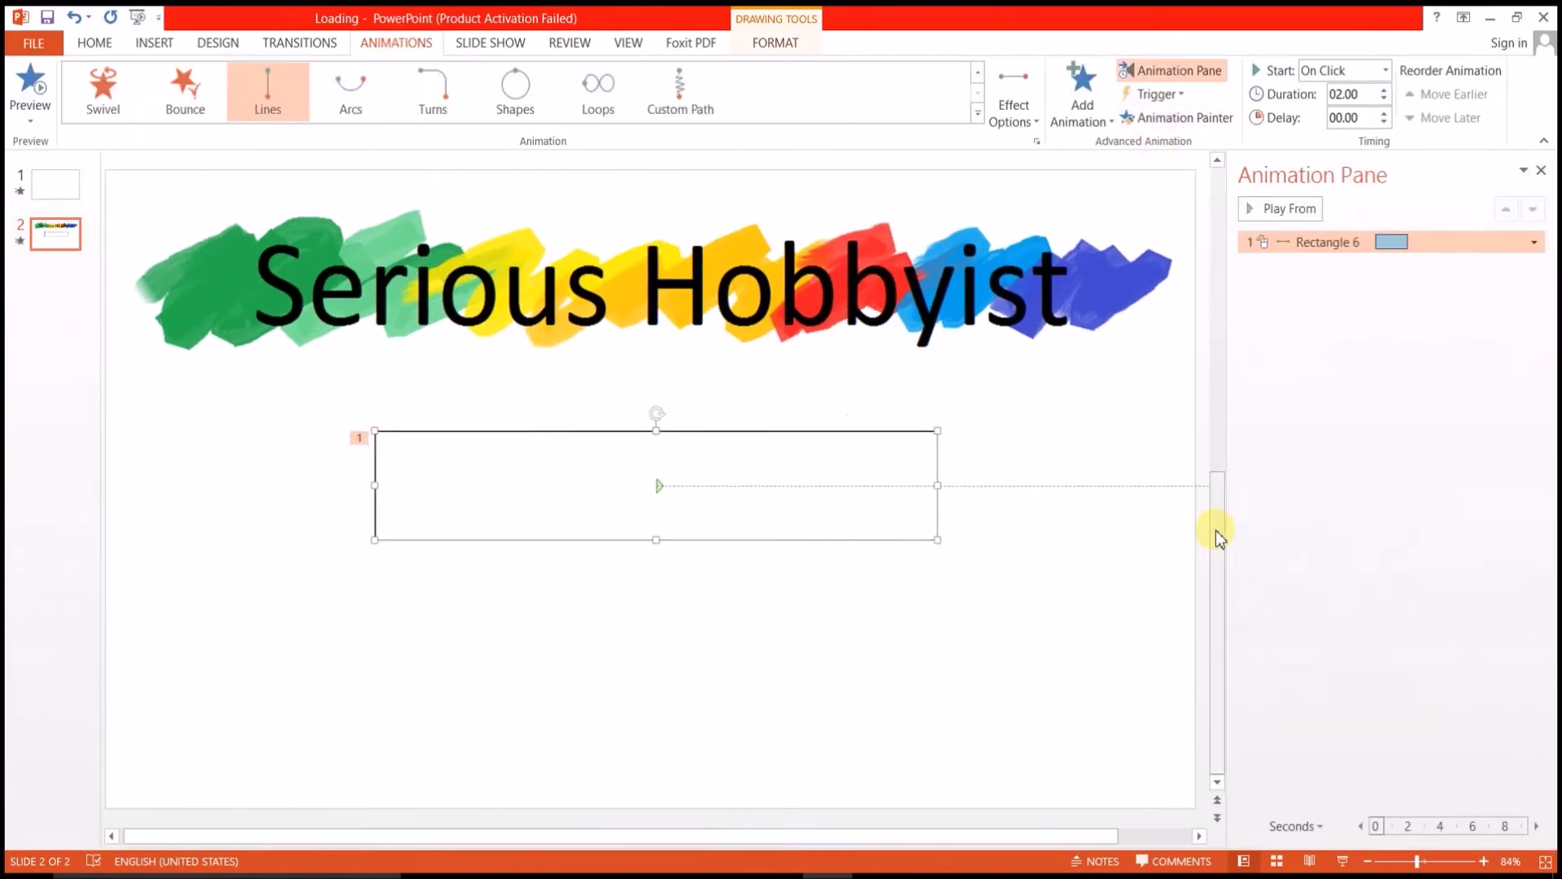
drag(1093, 851, 1189, 851)
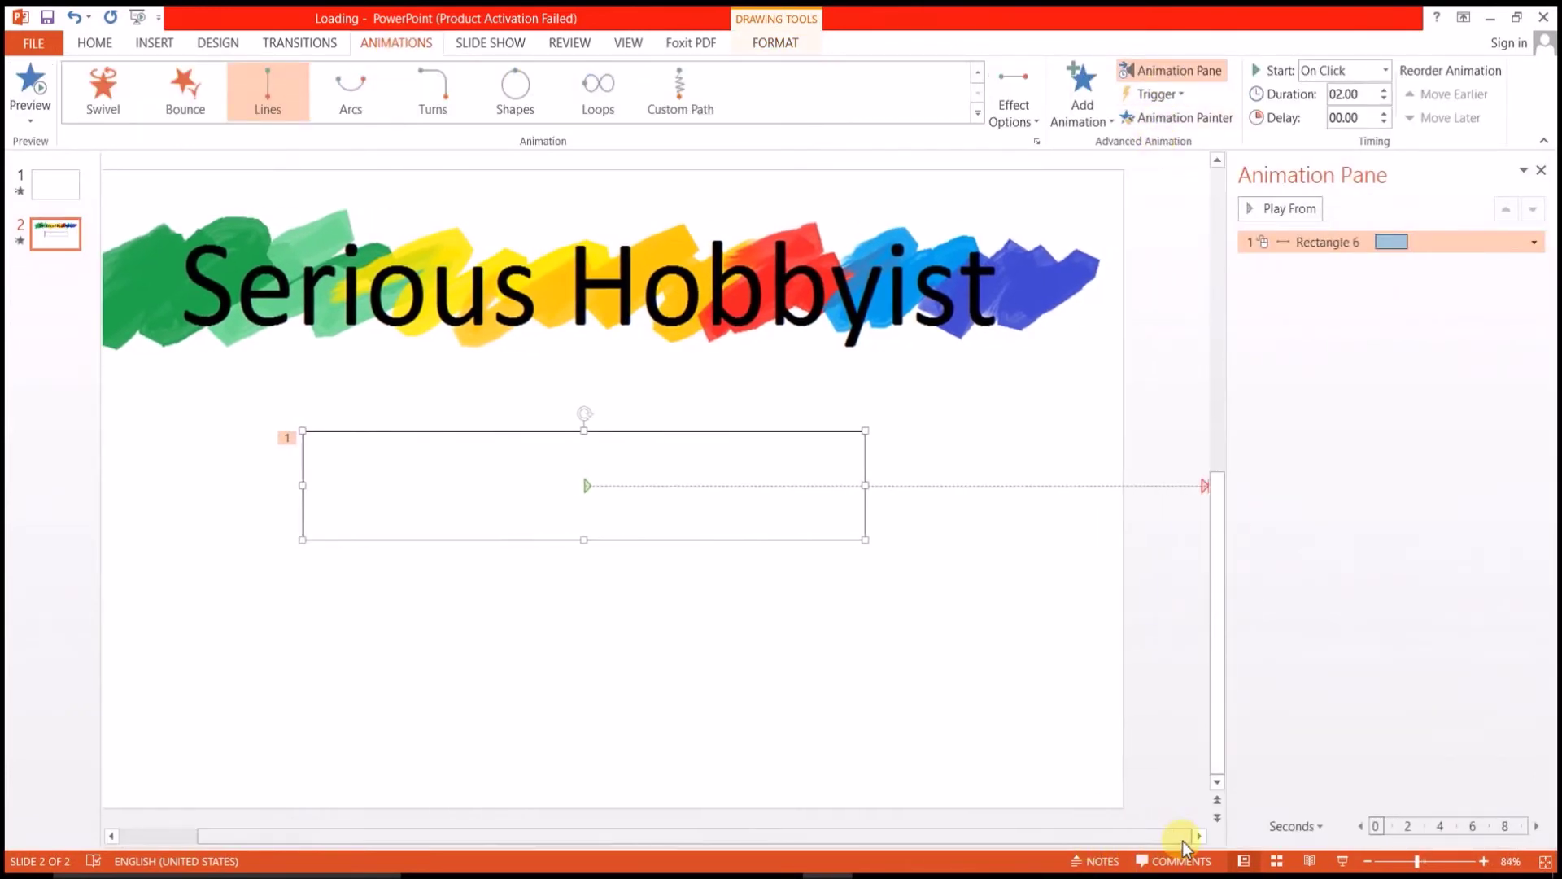
click(1195, 487)
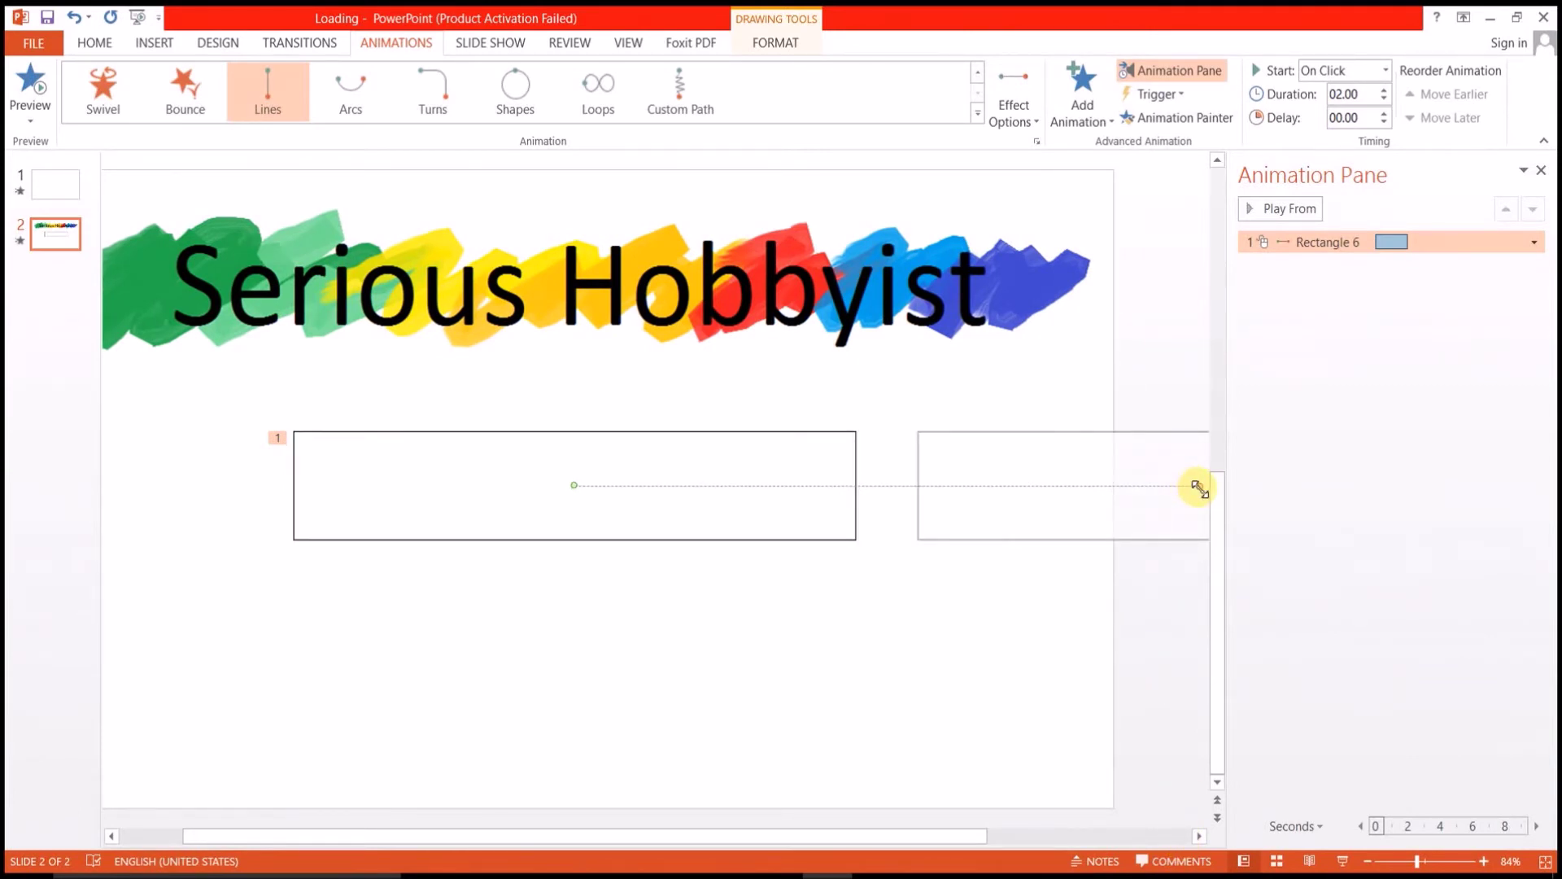
drag(1200, 488, 1137, 481)
- Set Rectangle 6's motion path Smooth start and Smooth end to 0 sec in Effect Options
click(1004, 607)
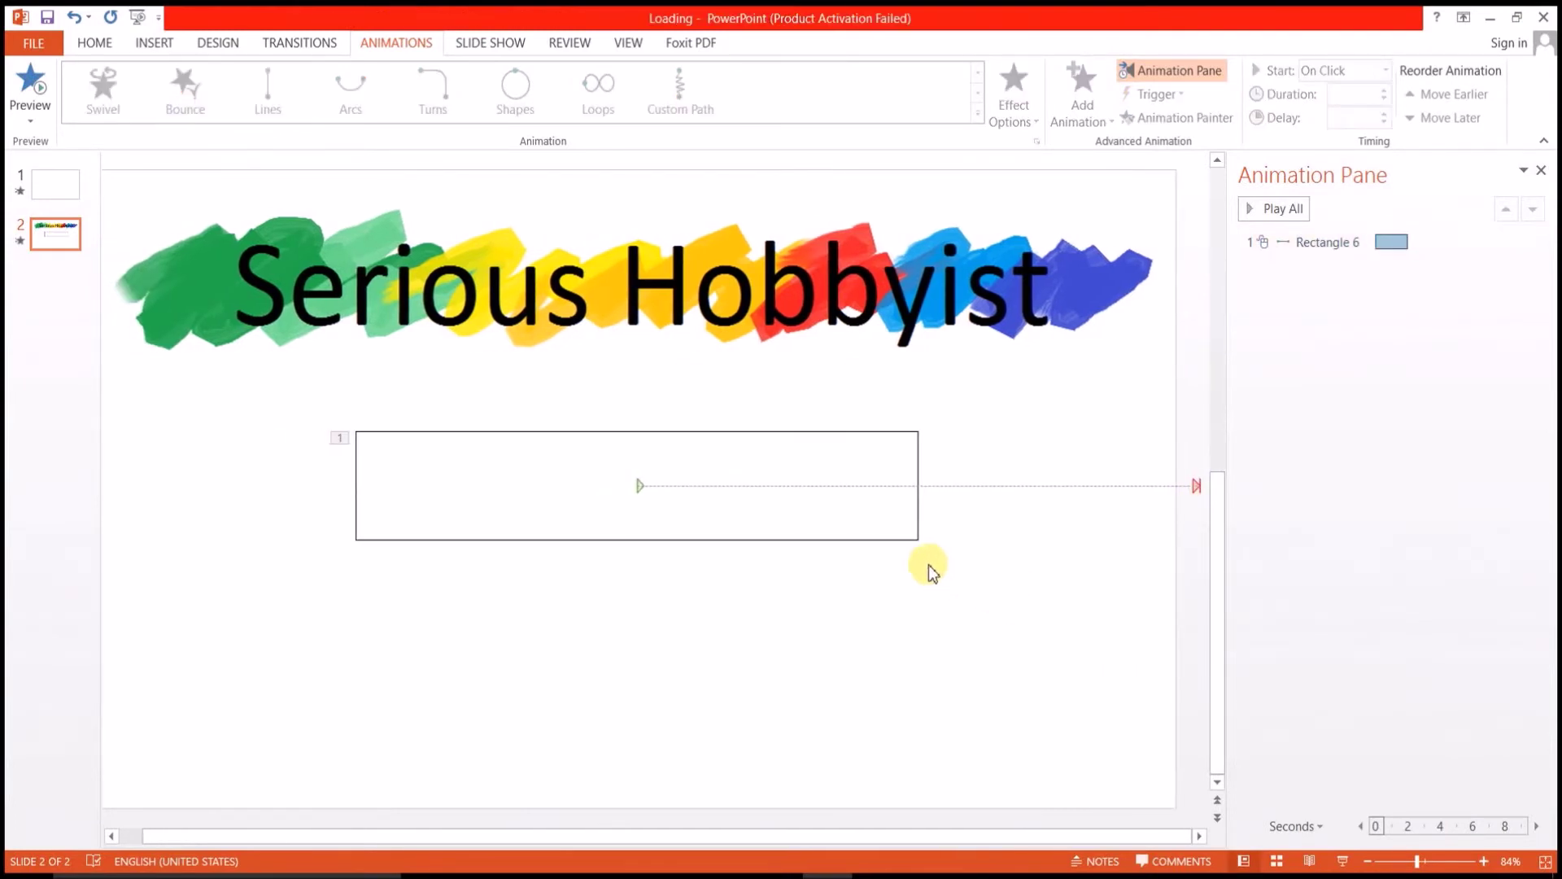
click(891, 520)
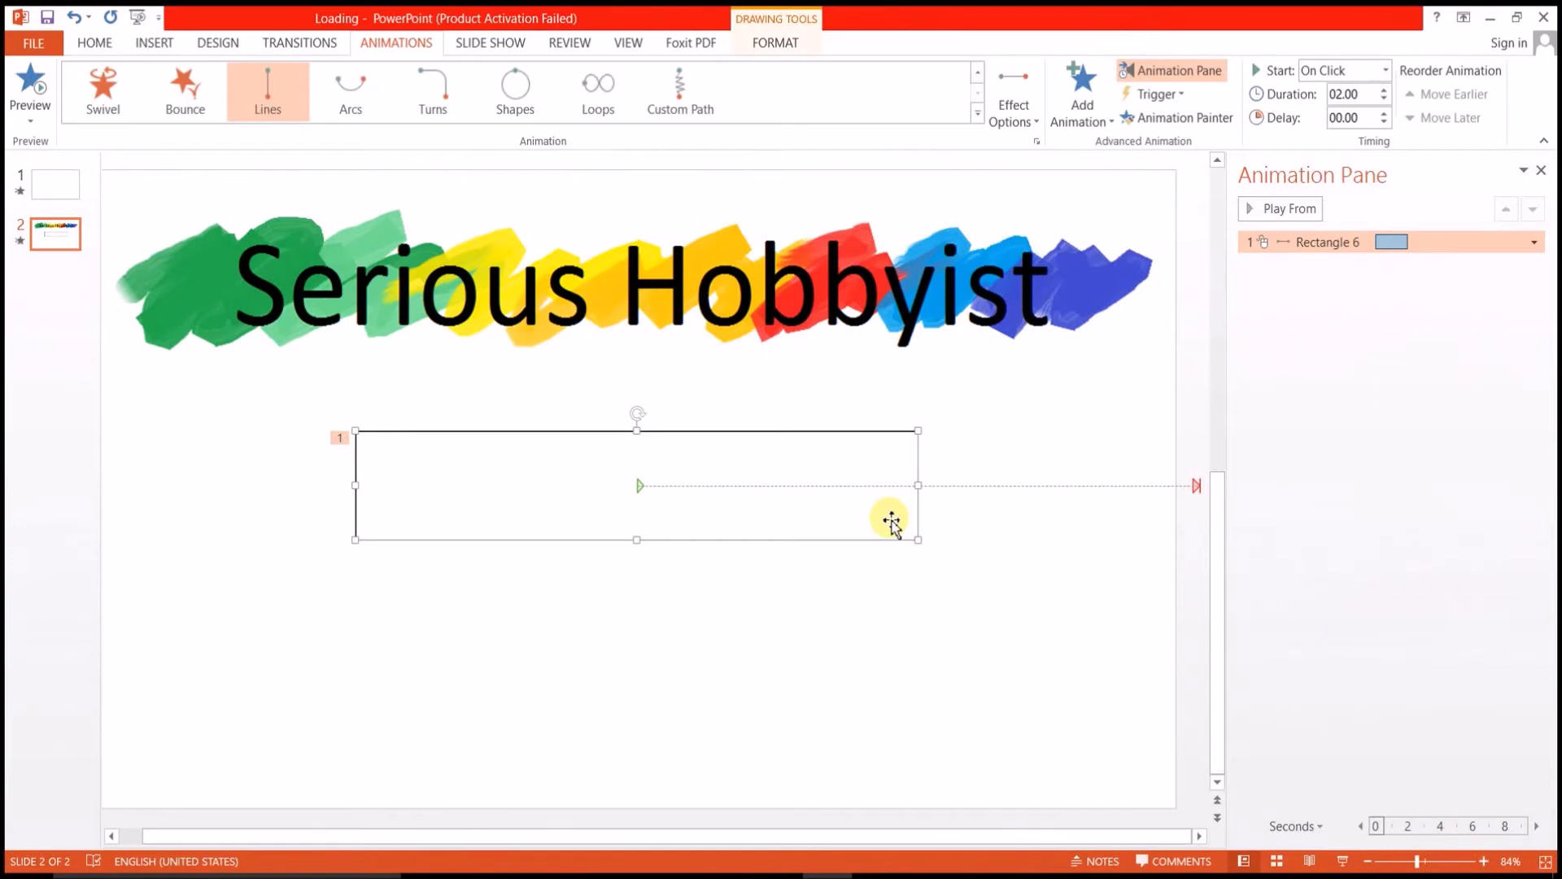
right_click(1315, 241)
click(1407, 336)
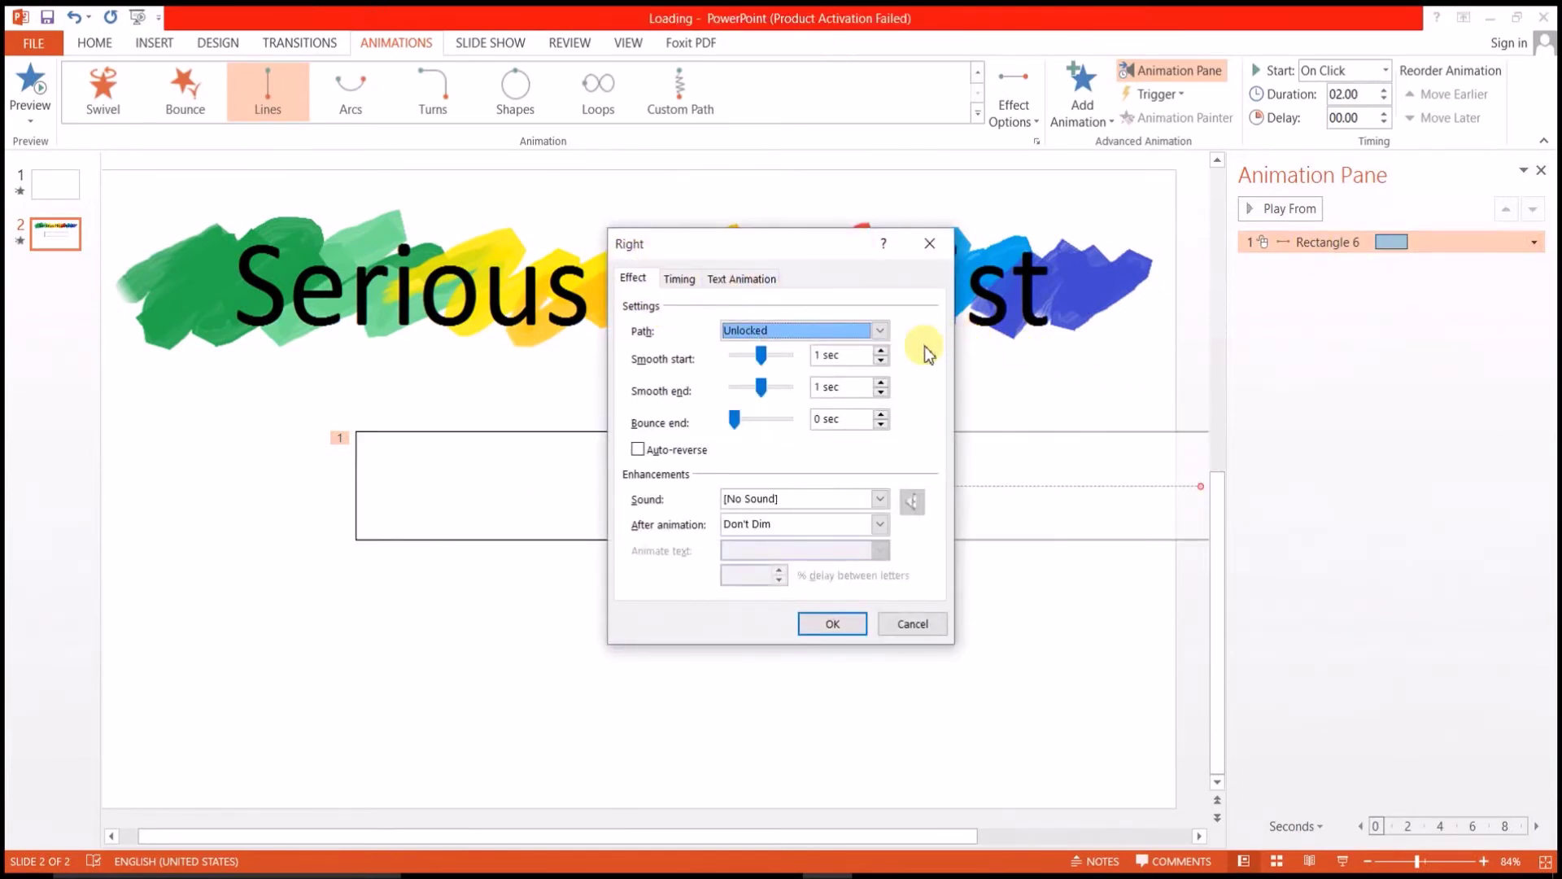
drag(761, 355, 687, 394)
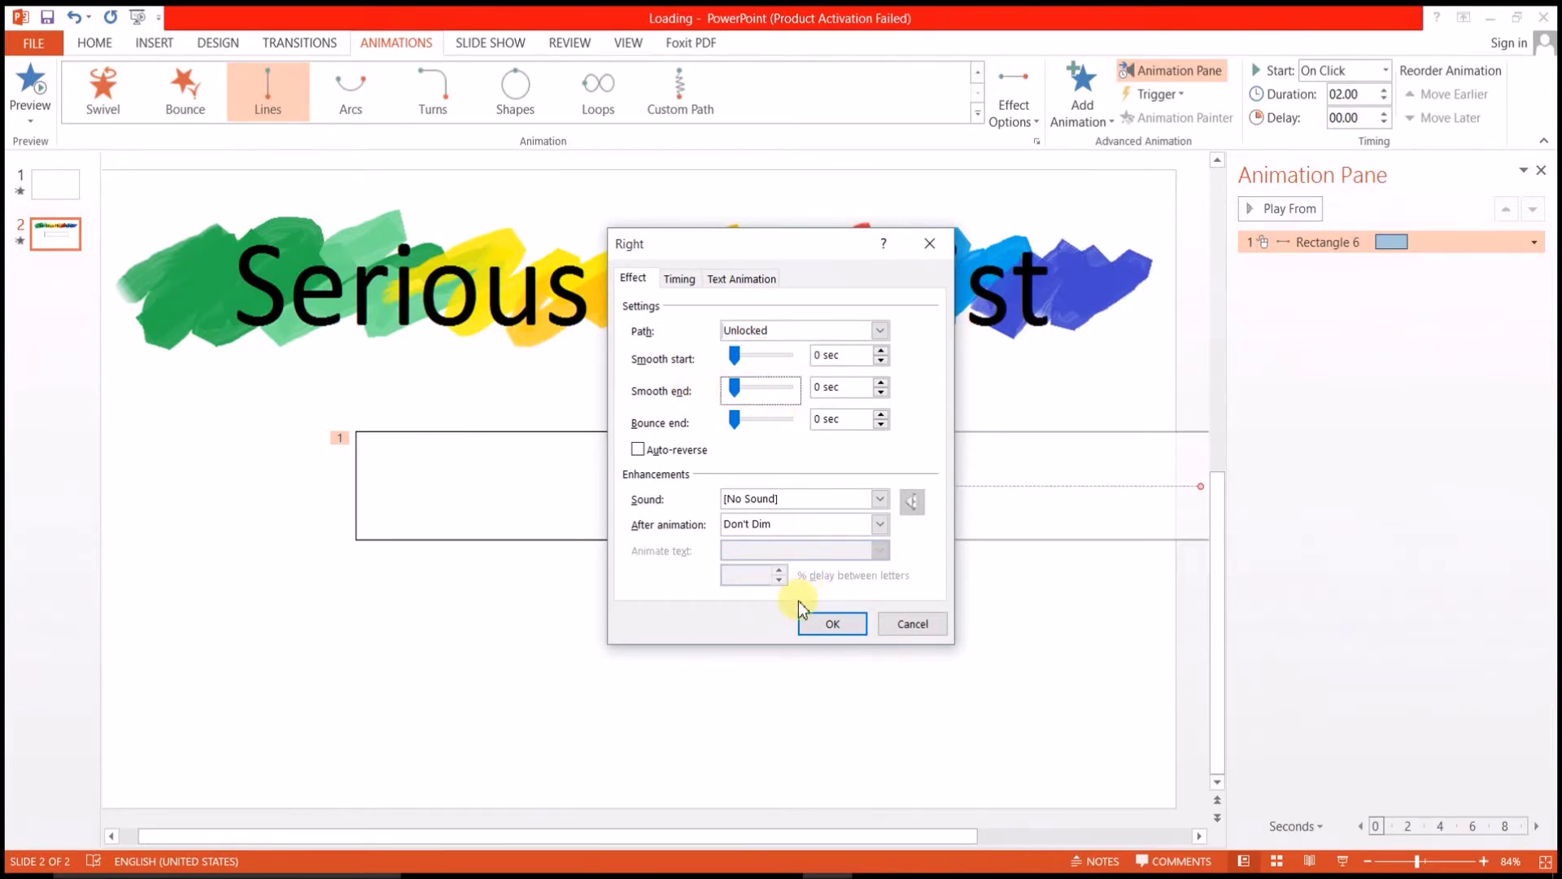
click(682, 280)
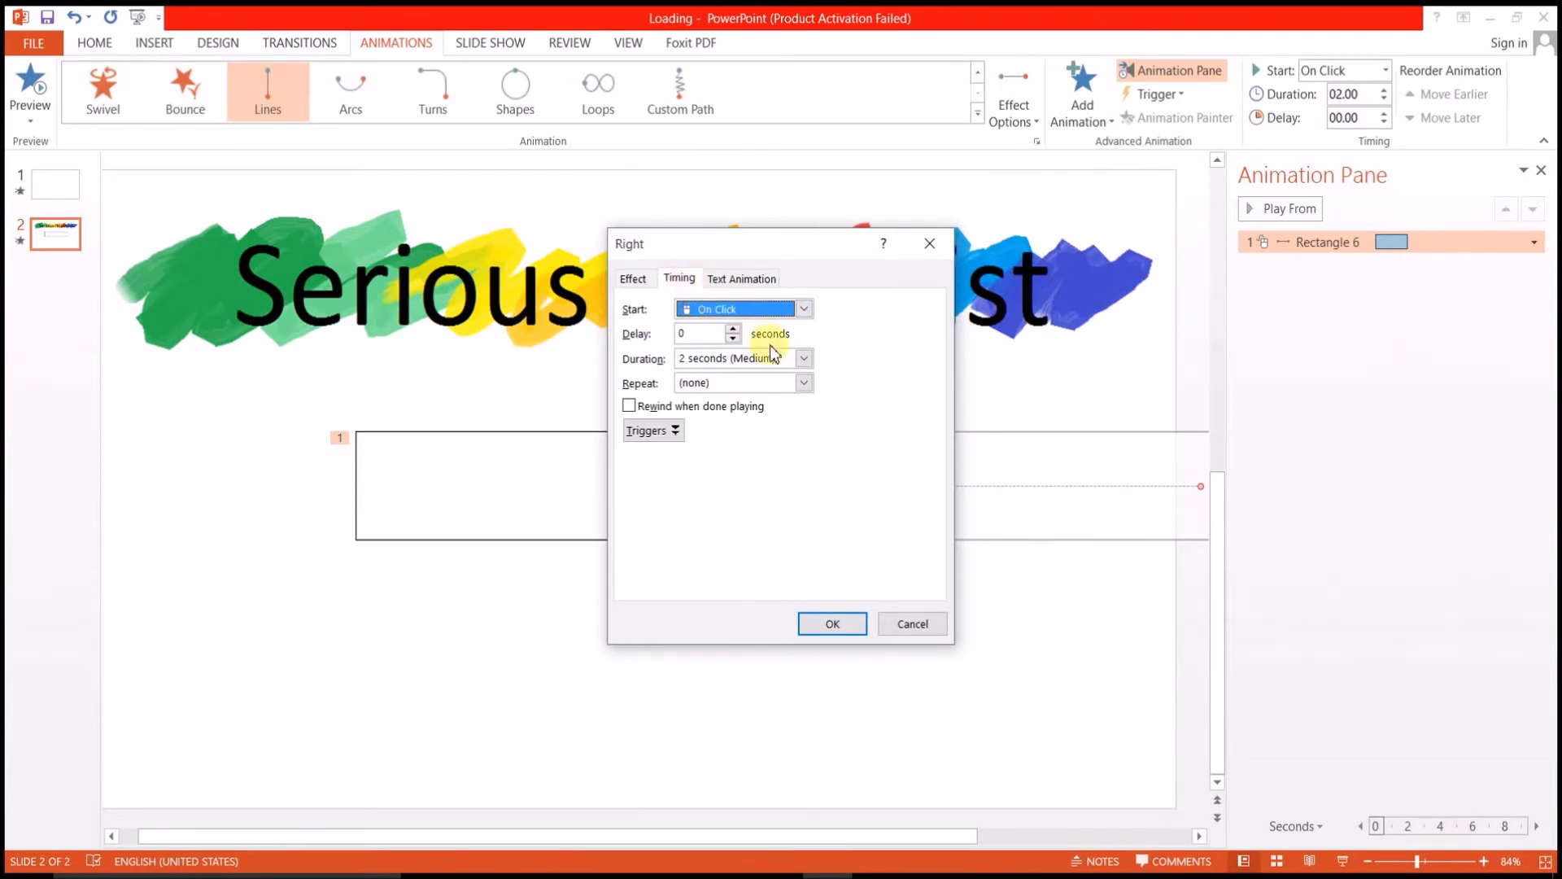
click(849, 622)
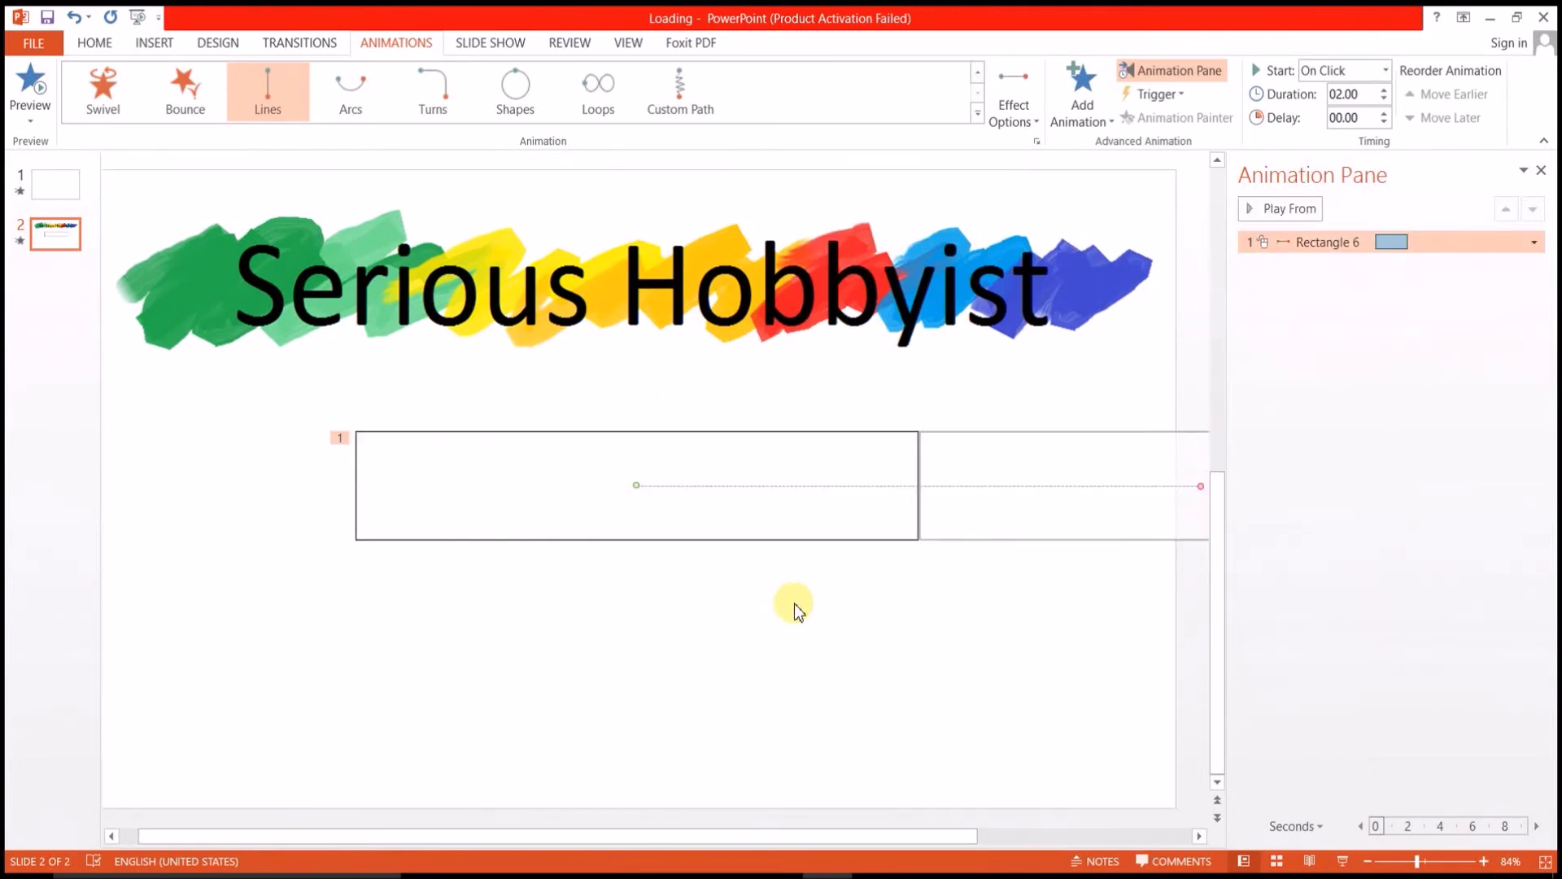
click(493, 507)
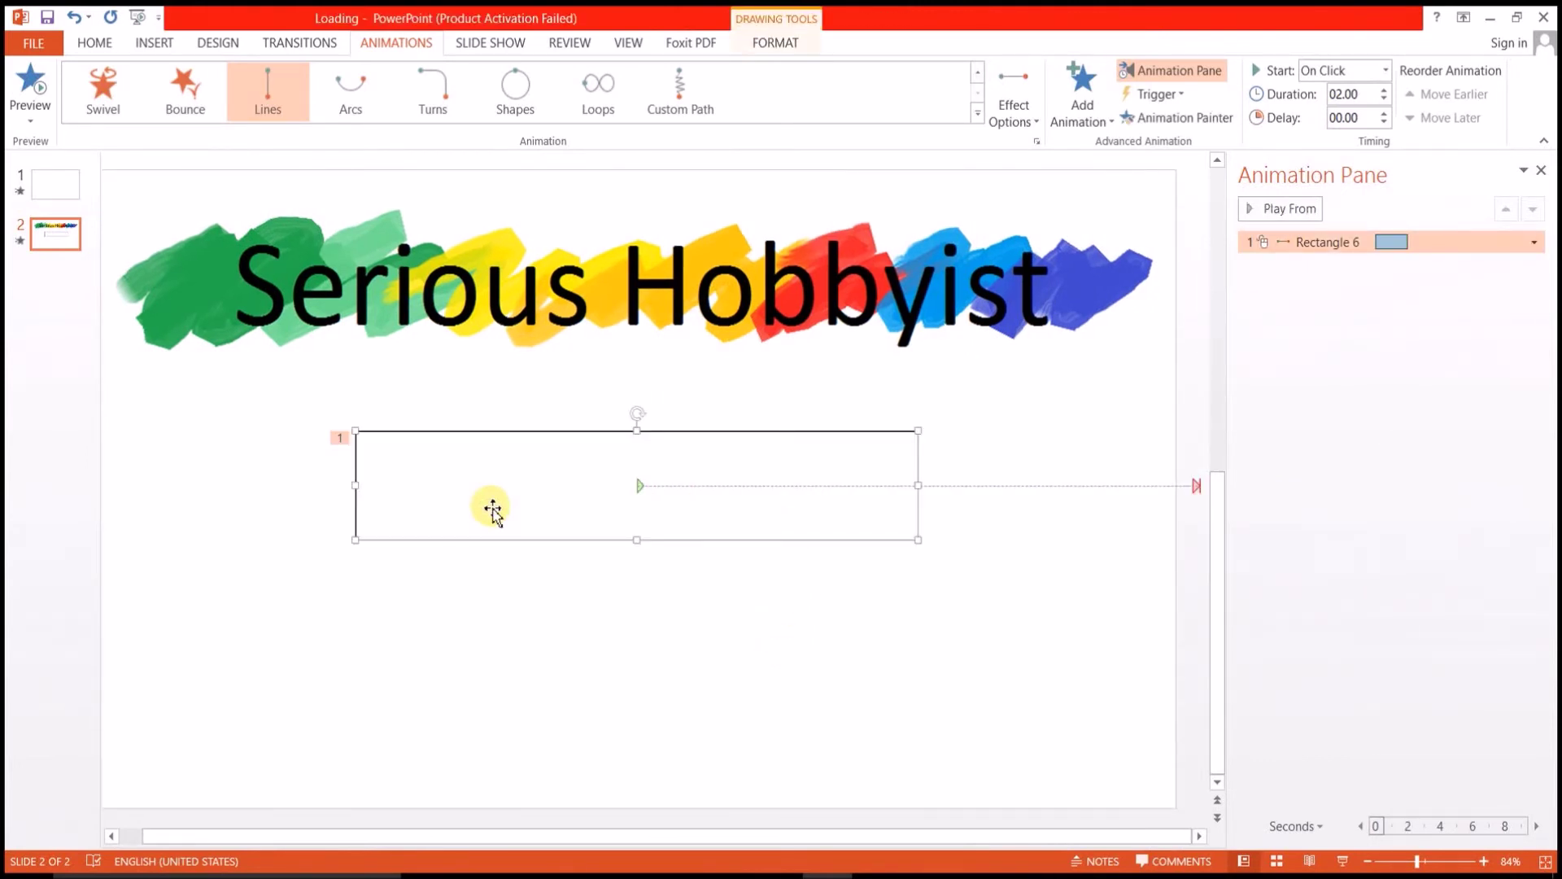
- Give the small shine shape a 'Right' Lines_Curves motion path as the second animation
click(493, 507)
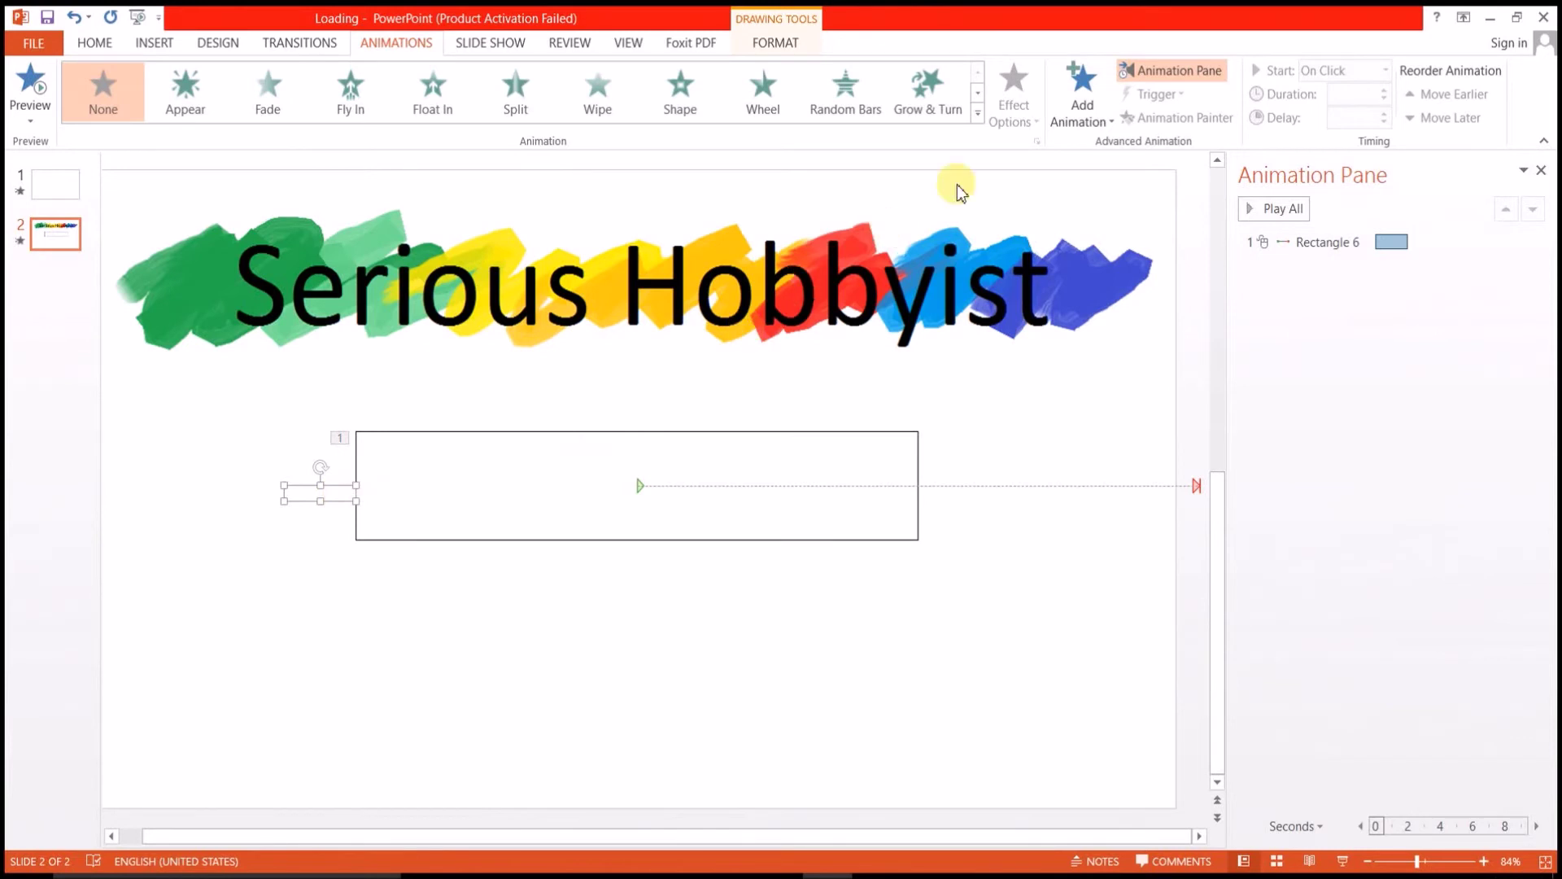
click(1098, 114)
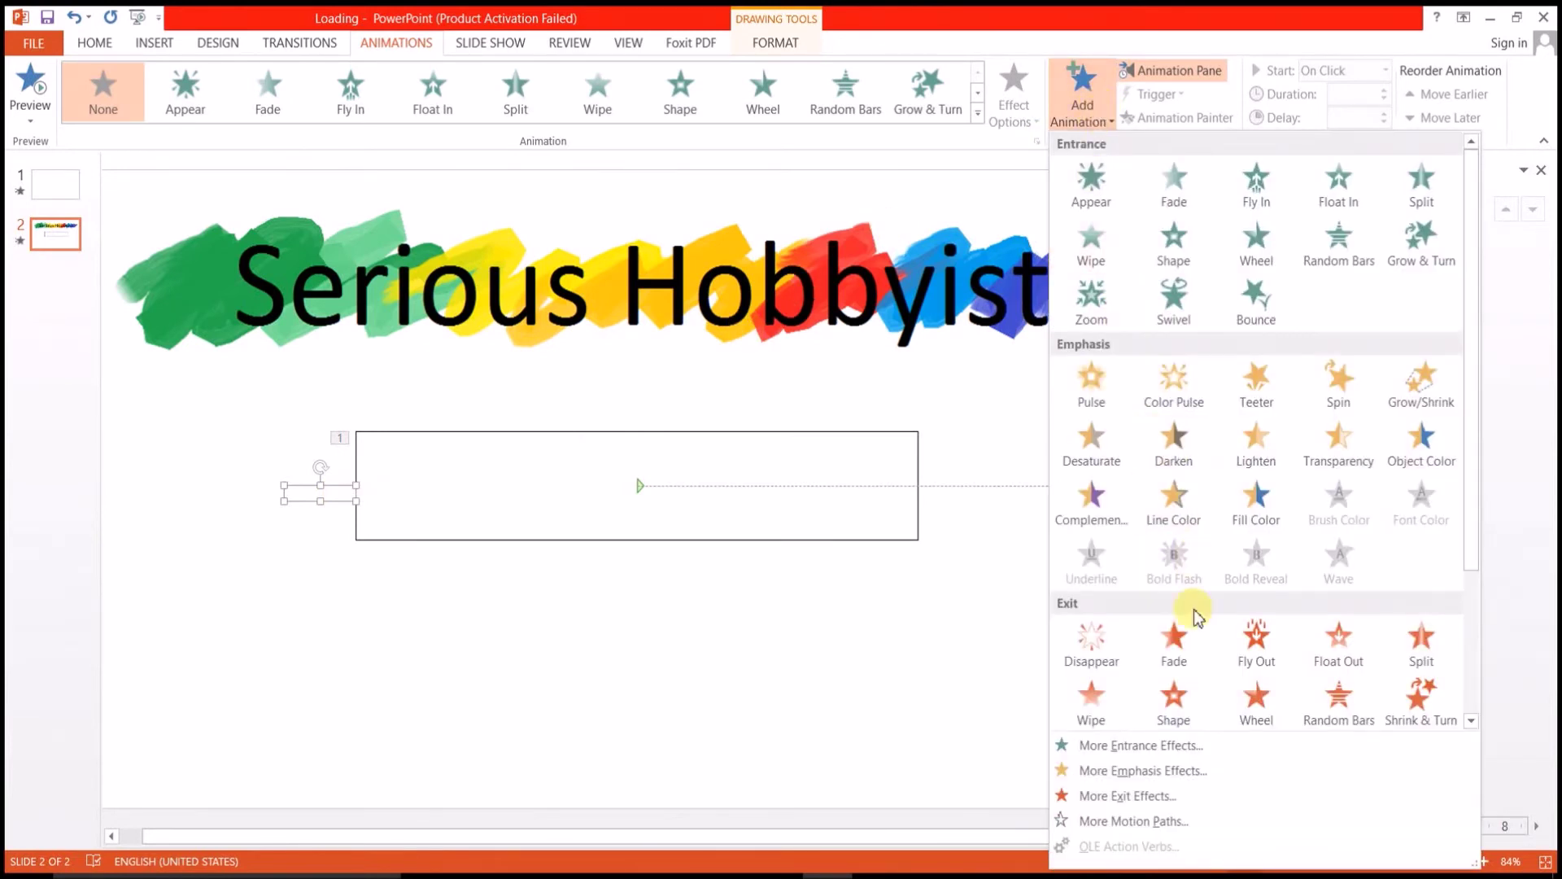
click(1175, 823)
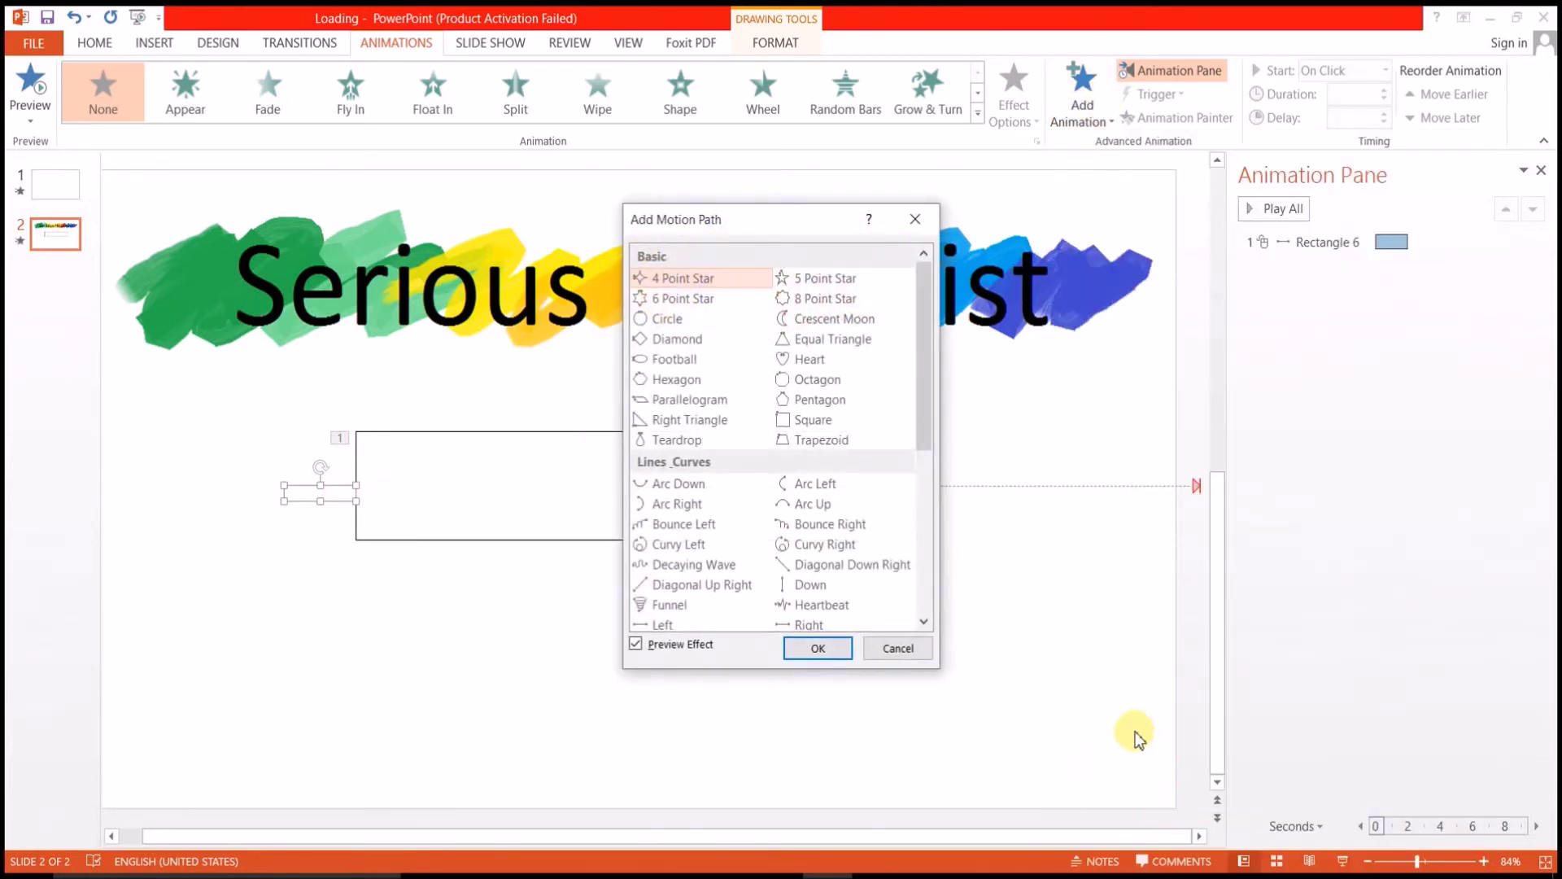
click(858, 626)
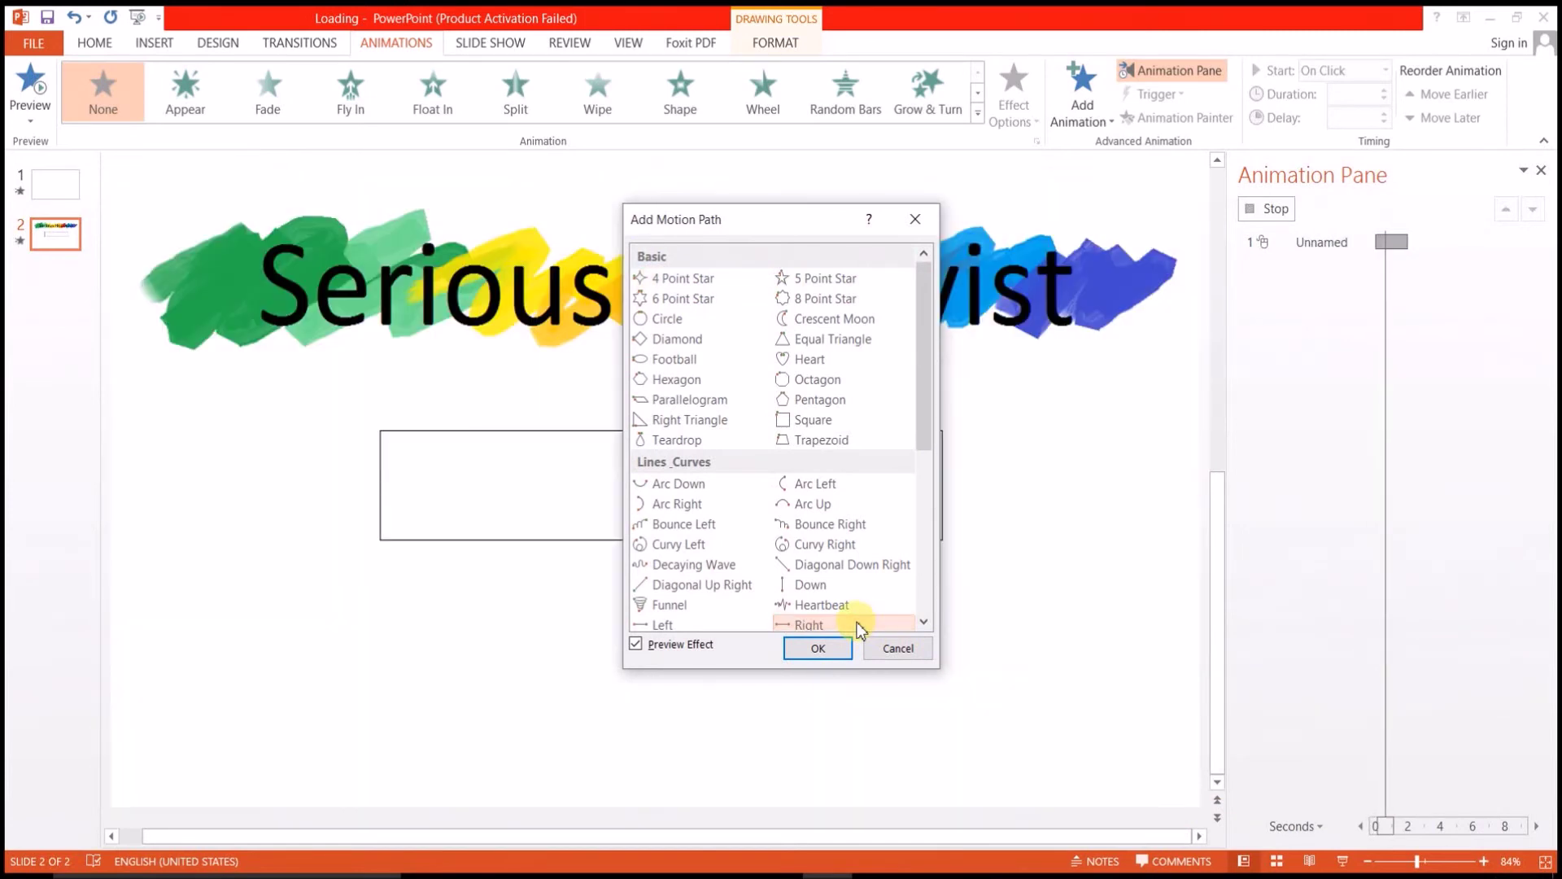
click(818, 648)
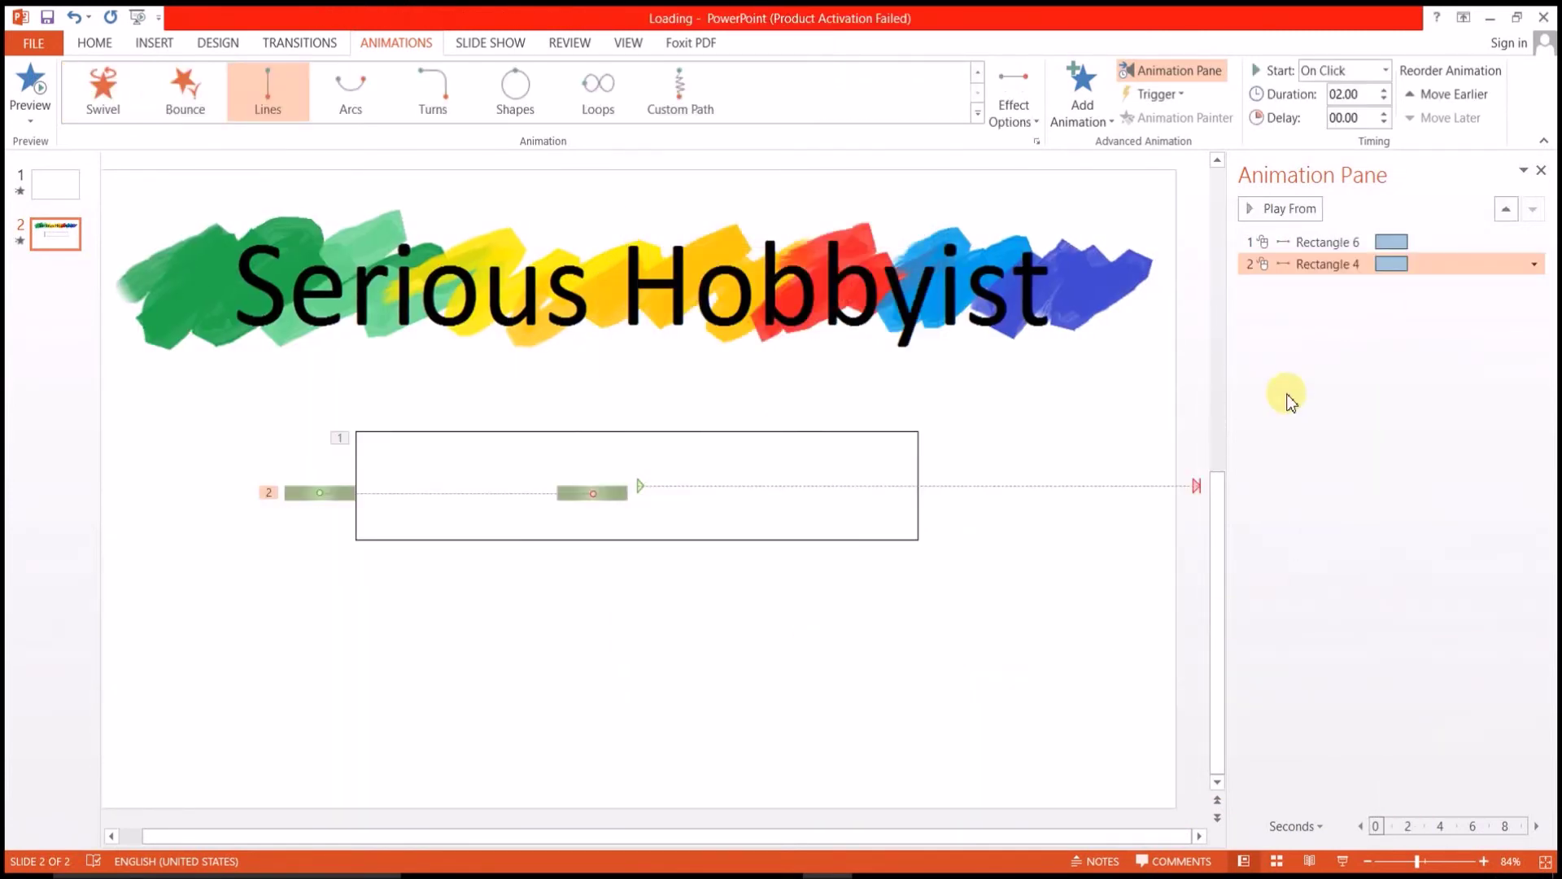
- Make the shine animation start With Previous, with 0 sec smooth start and 6 repeats
right_click(1316, 269)
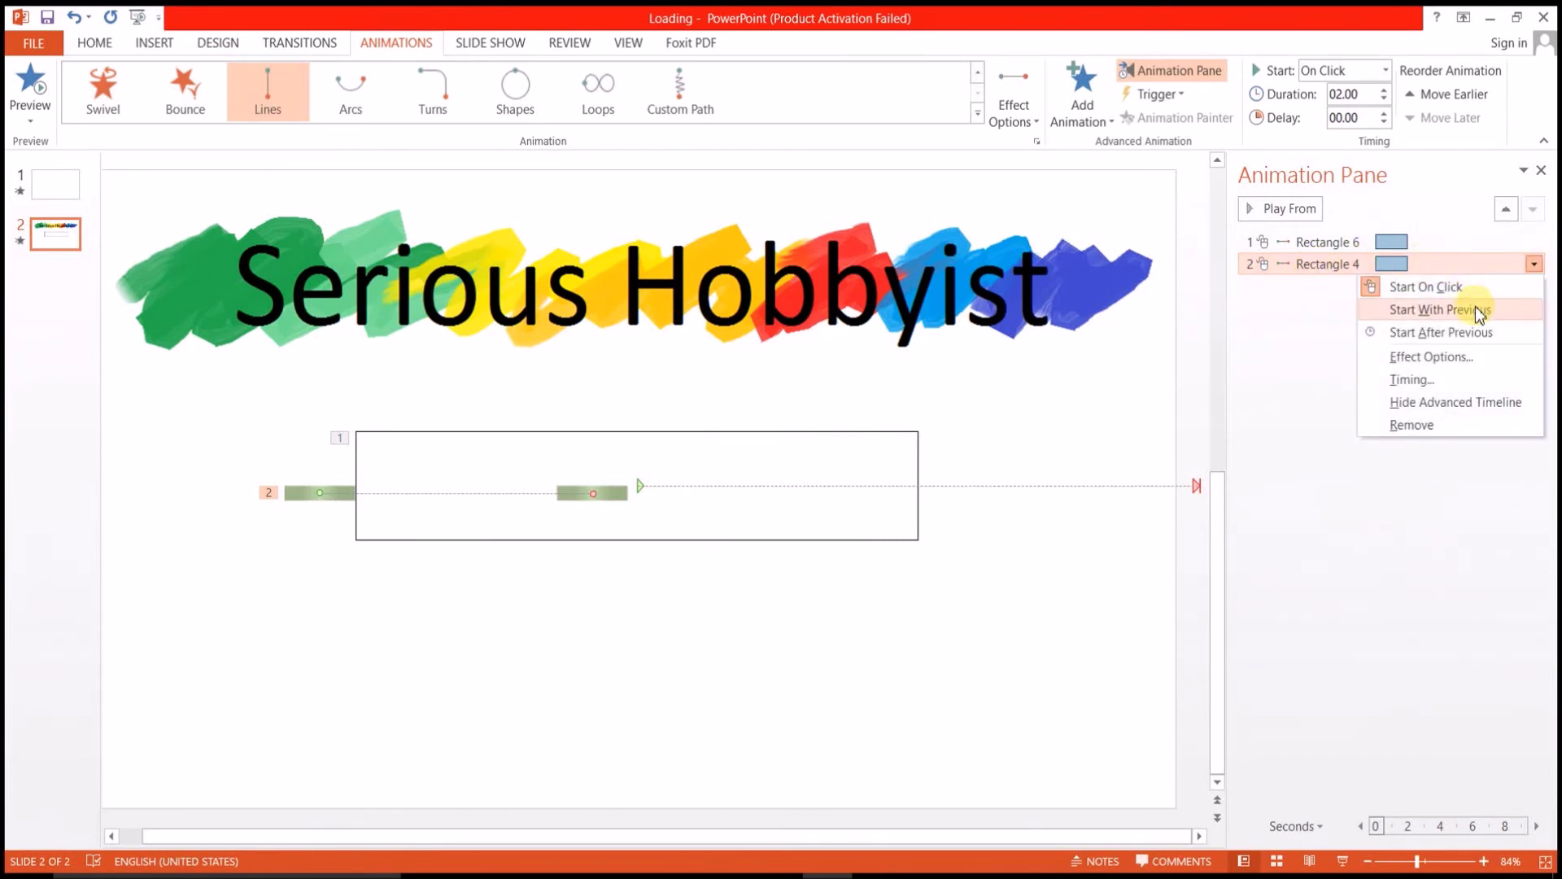
click(1476, 310)
right_click(1323, 272)
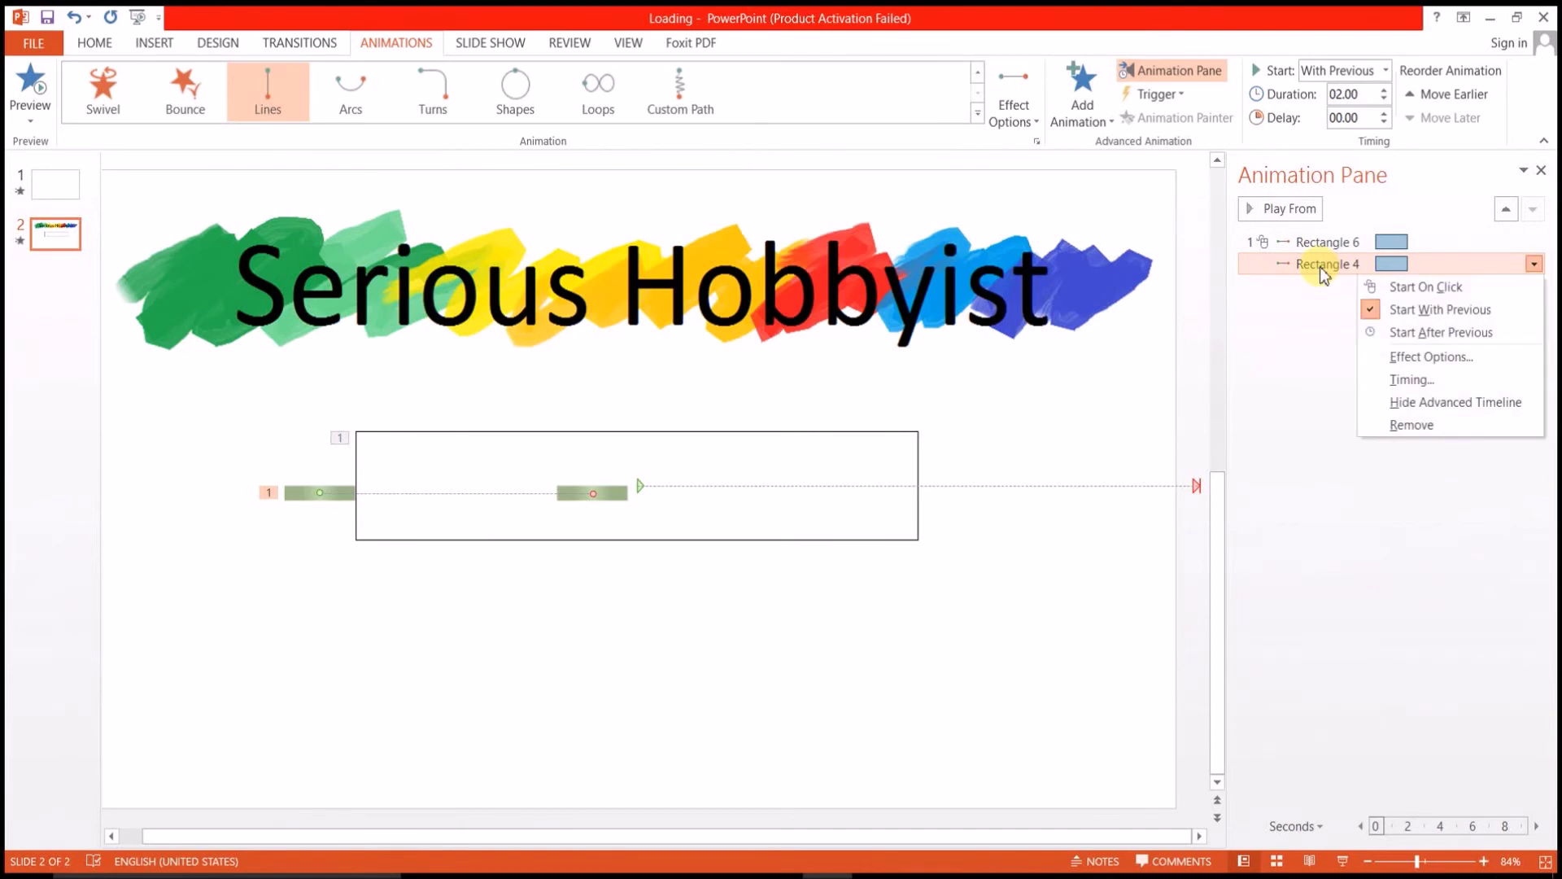
click(1432, 356)
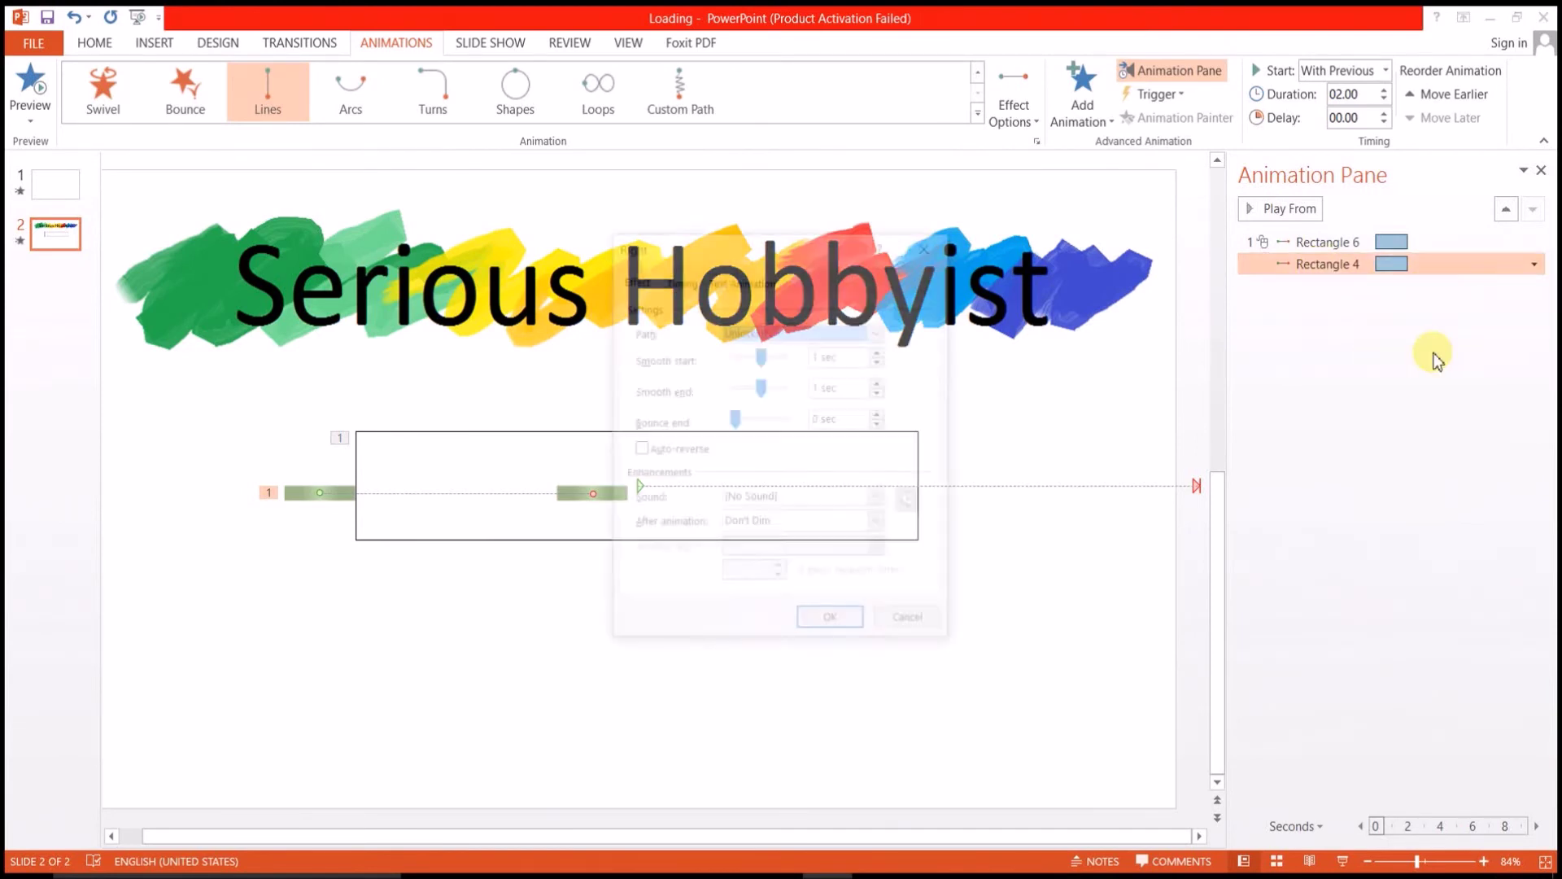
drag(770, 362, 734, 388)
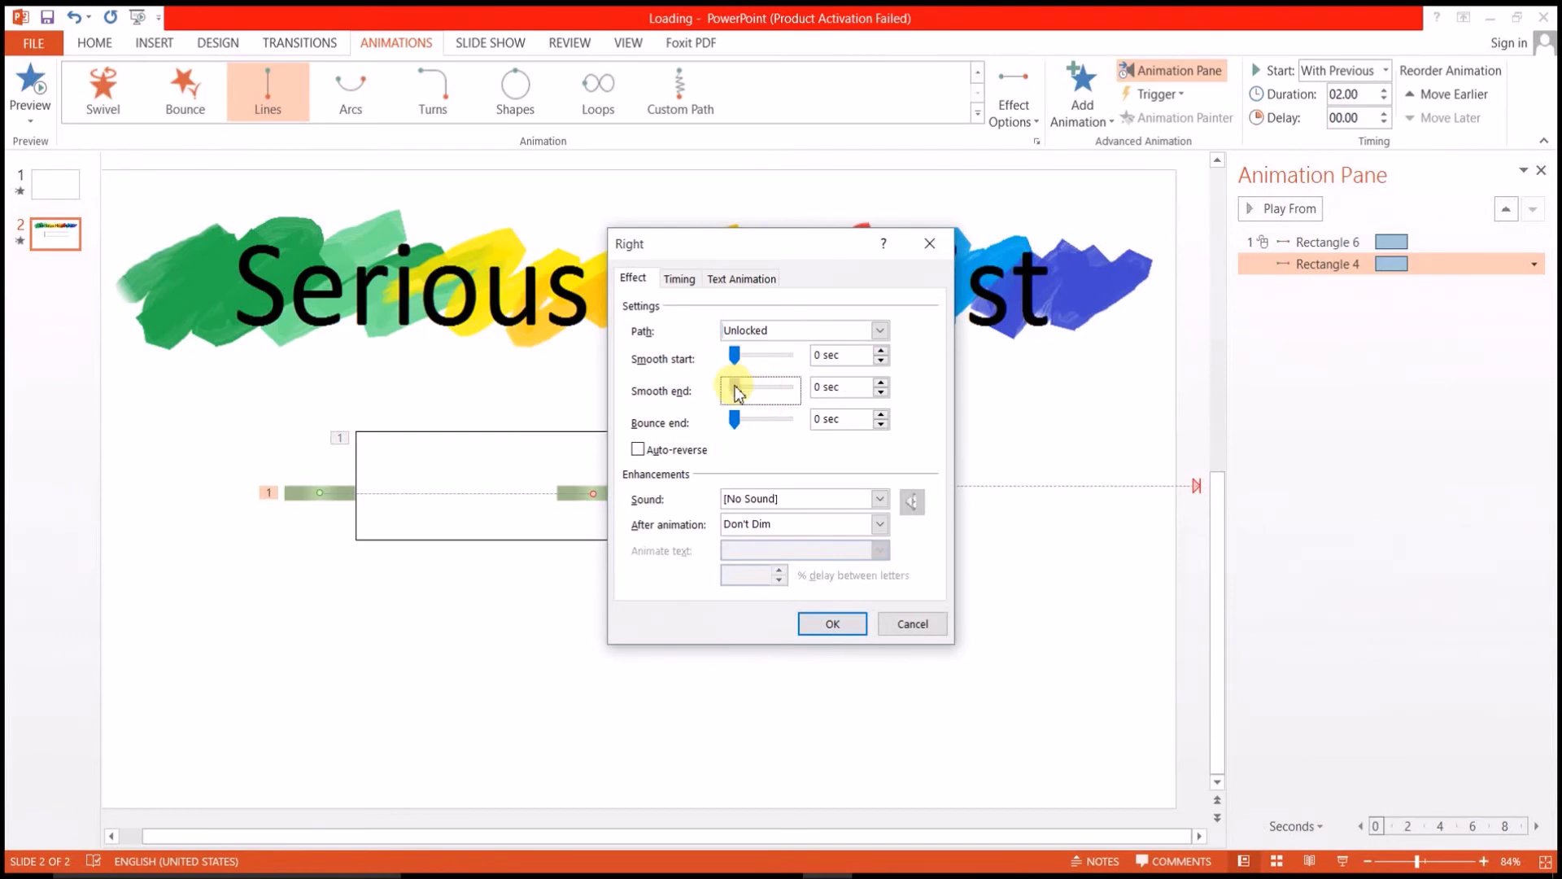
click(691, 284)
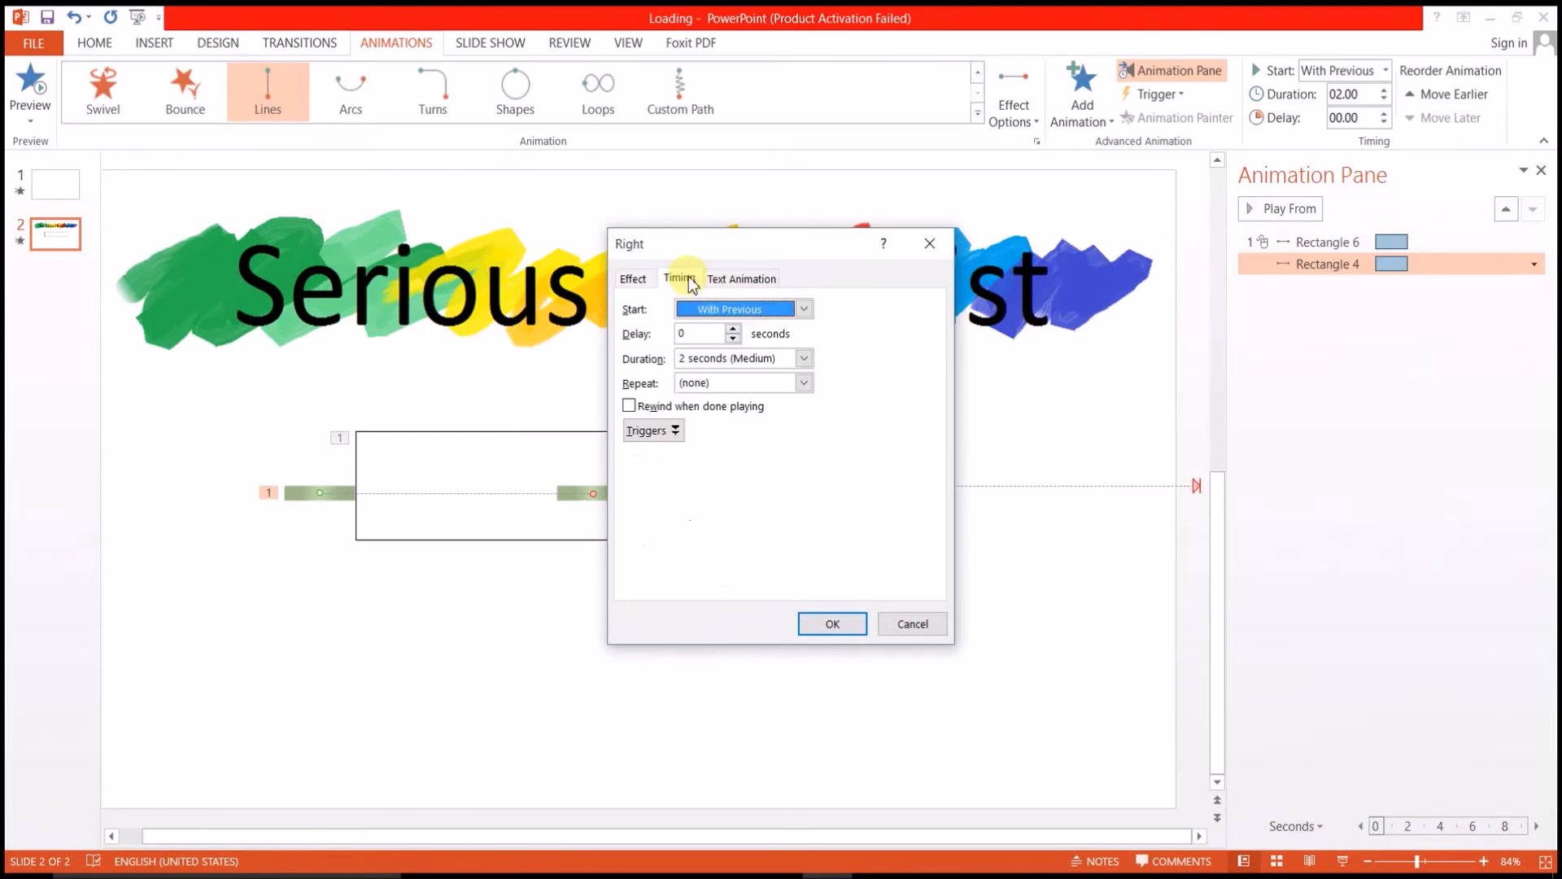
click(805, 380)
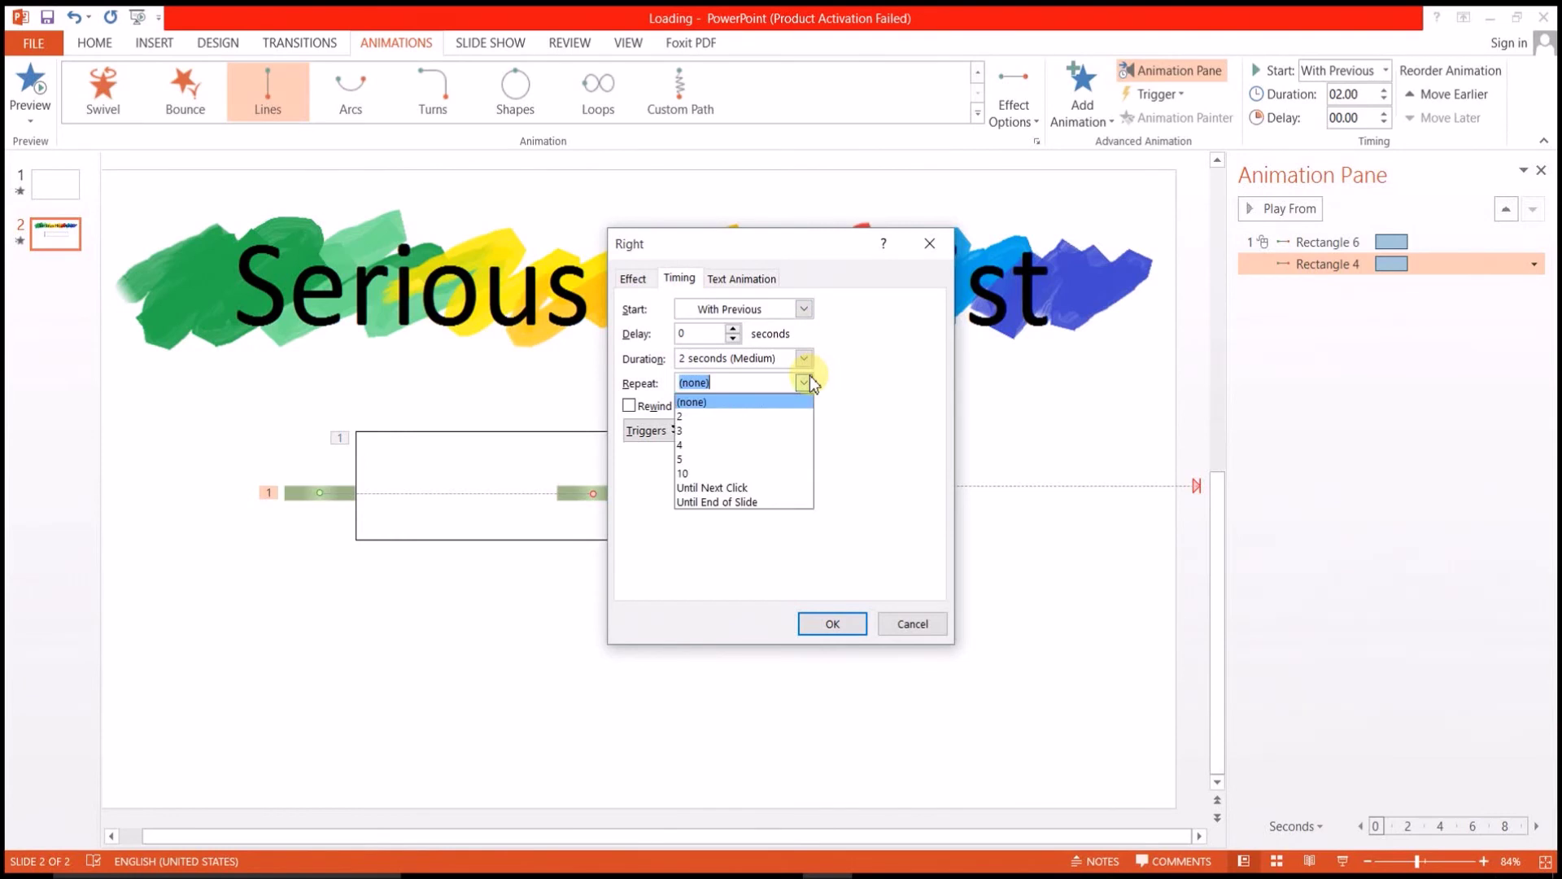
click(757, 379)
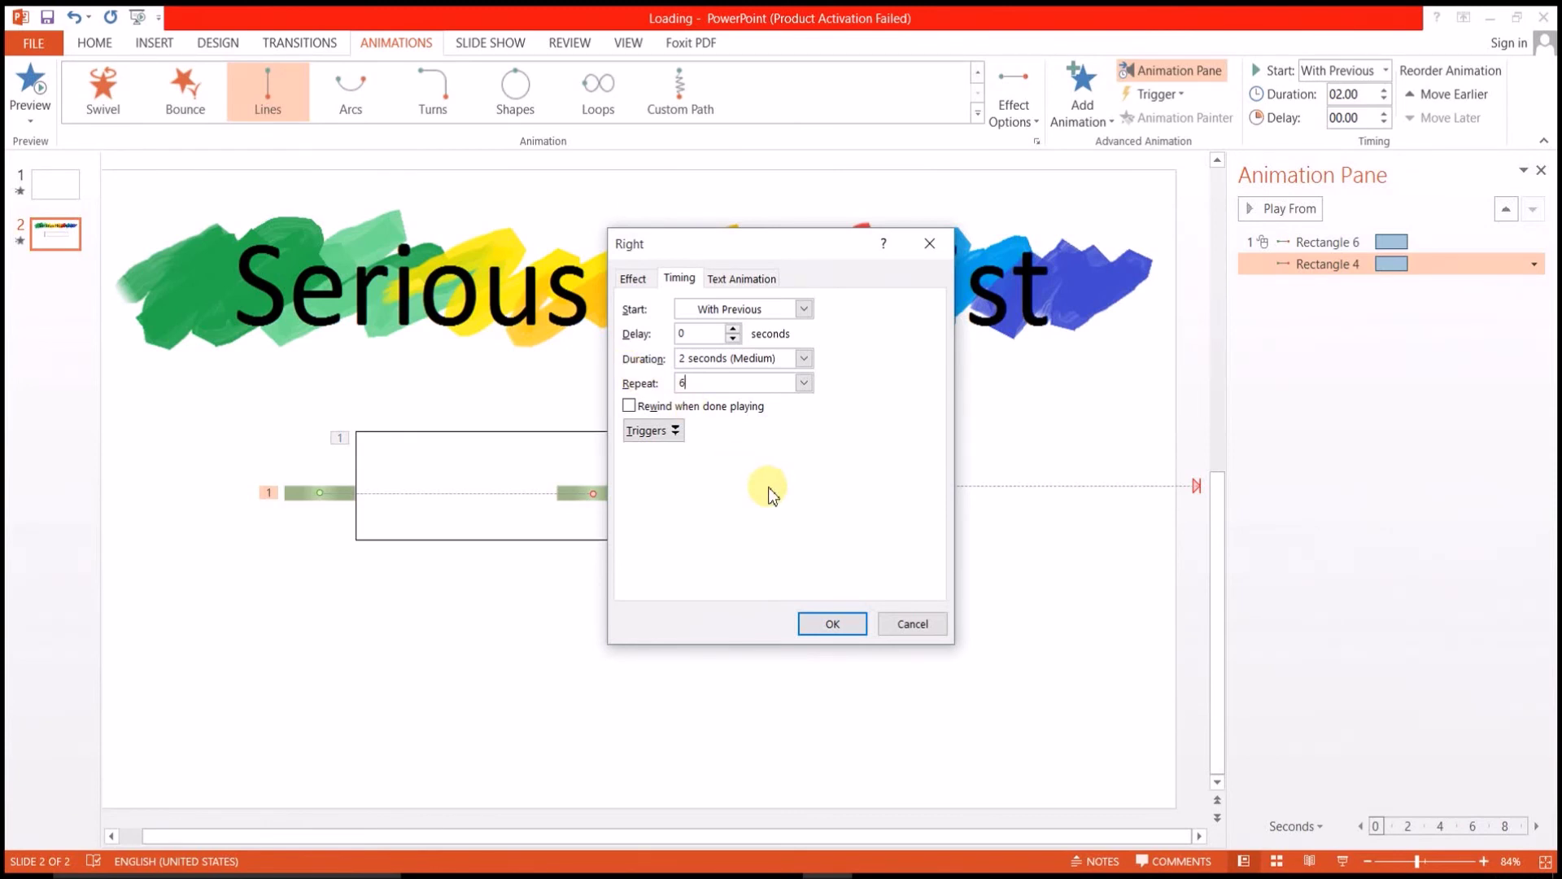
click(827, 622)
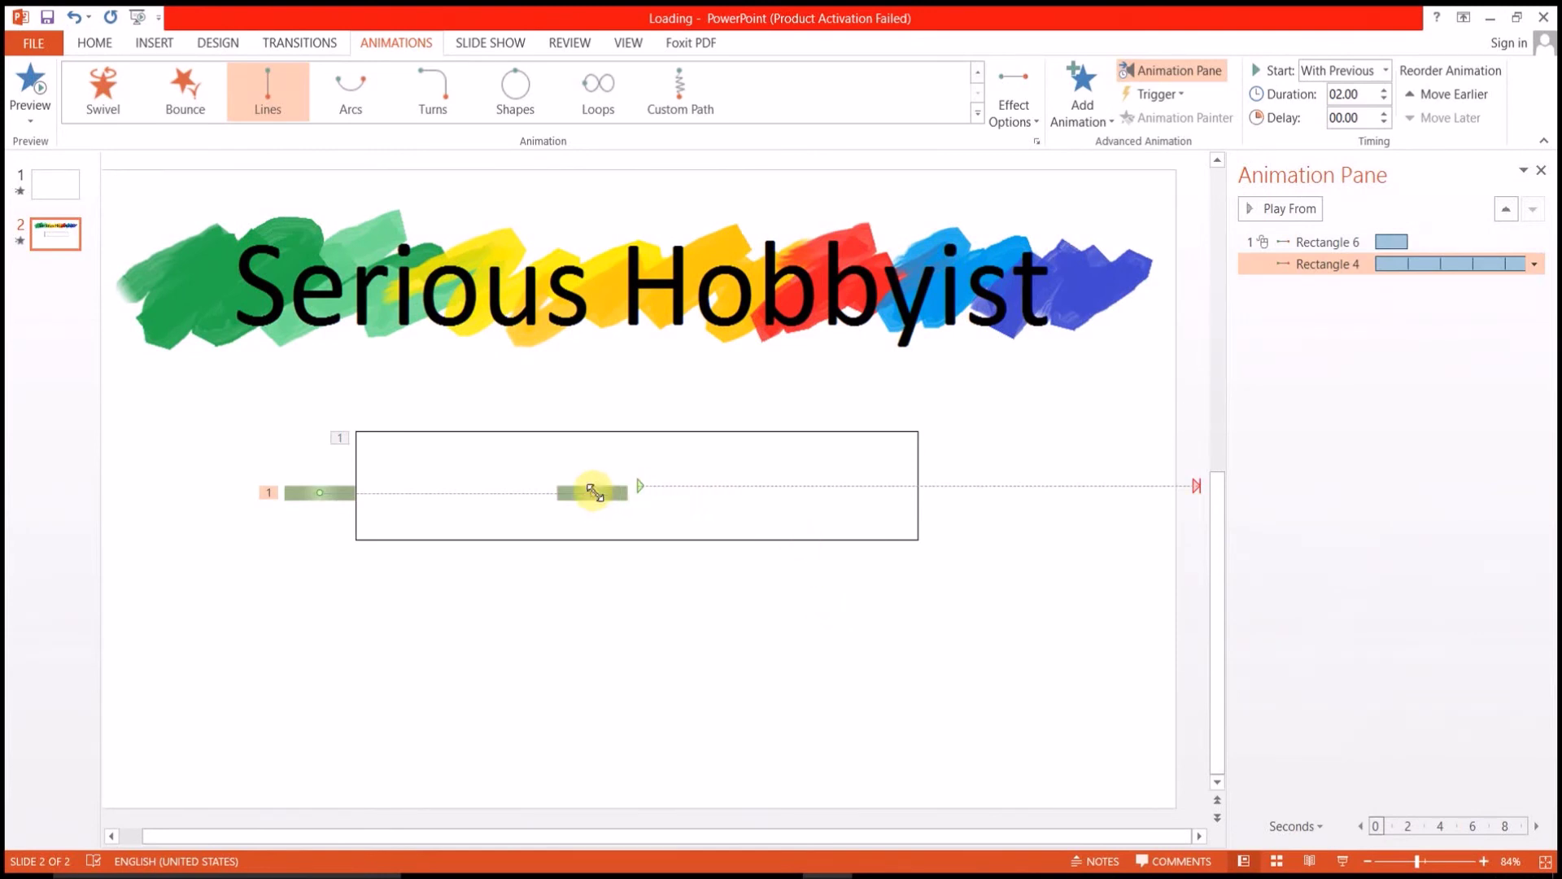
- Drag the shine's motion path end just past the bar's right edge
drag(596, 492, 960, 487)
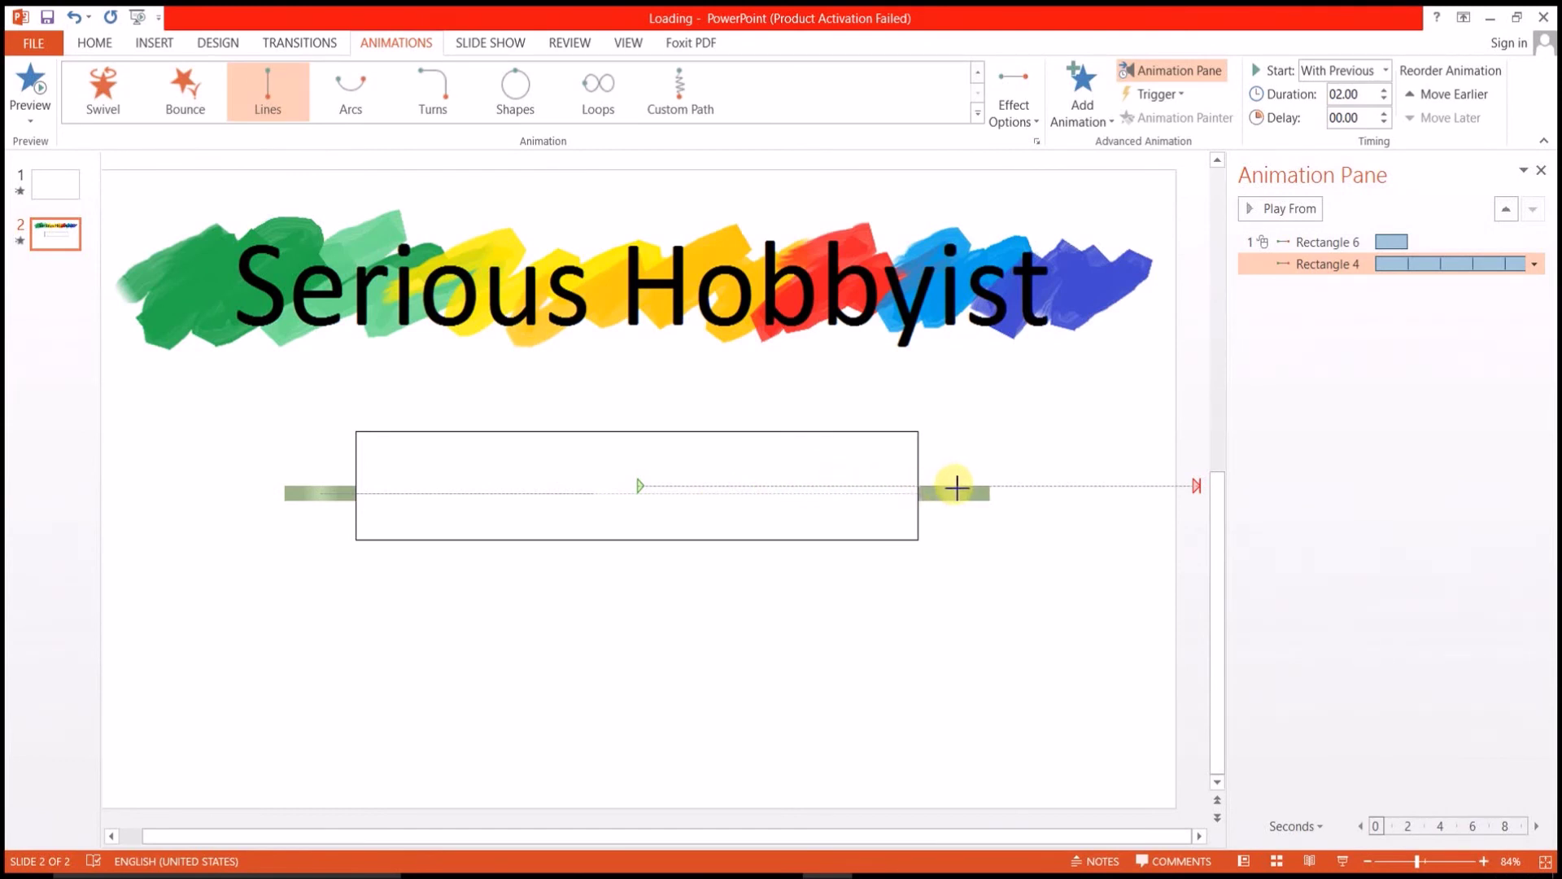
drag(955, 485, 954, 488)
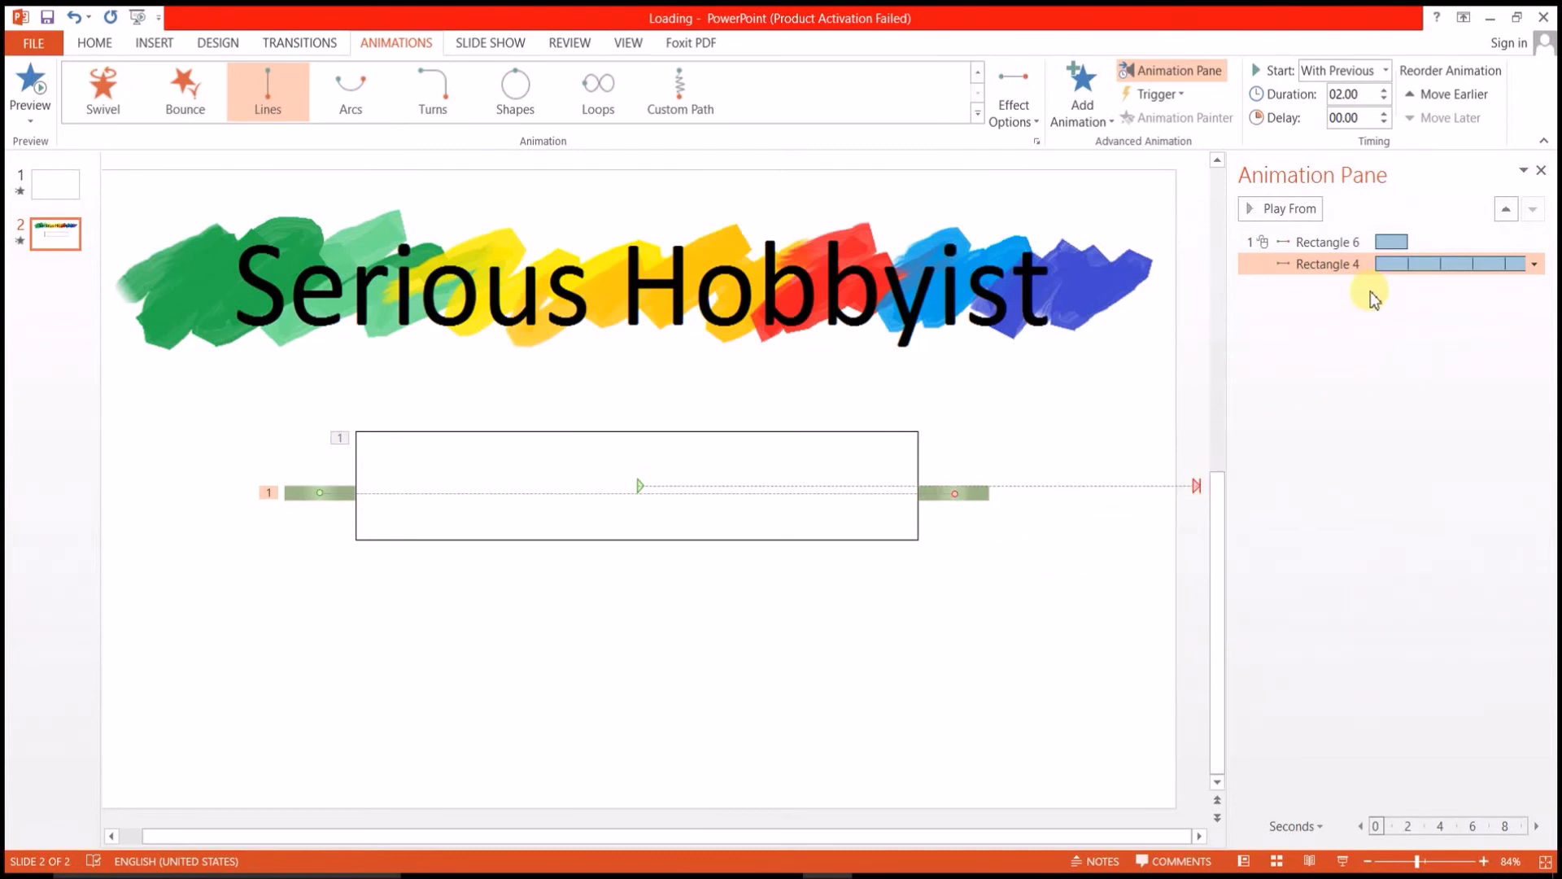
- Stretch Rectangle 6's motion to 3.1 s and shorten each shine sweep to about 0.52 s
click(1407, 240)
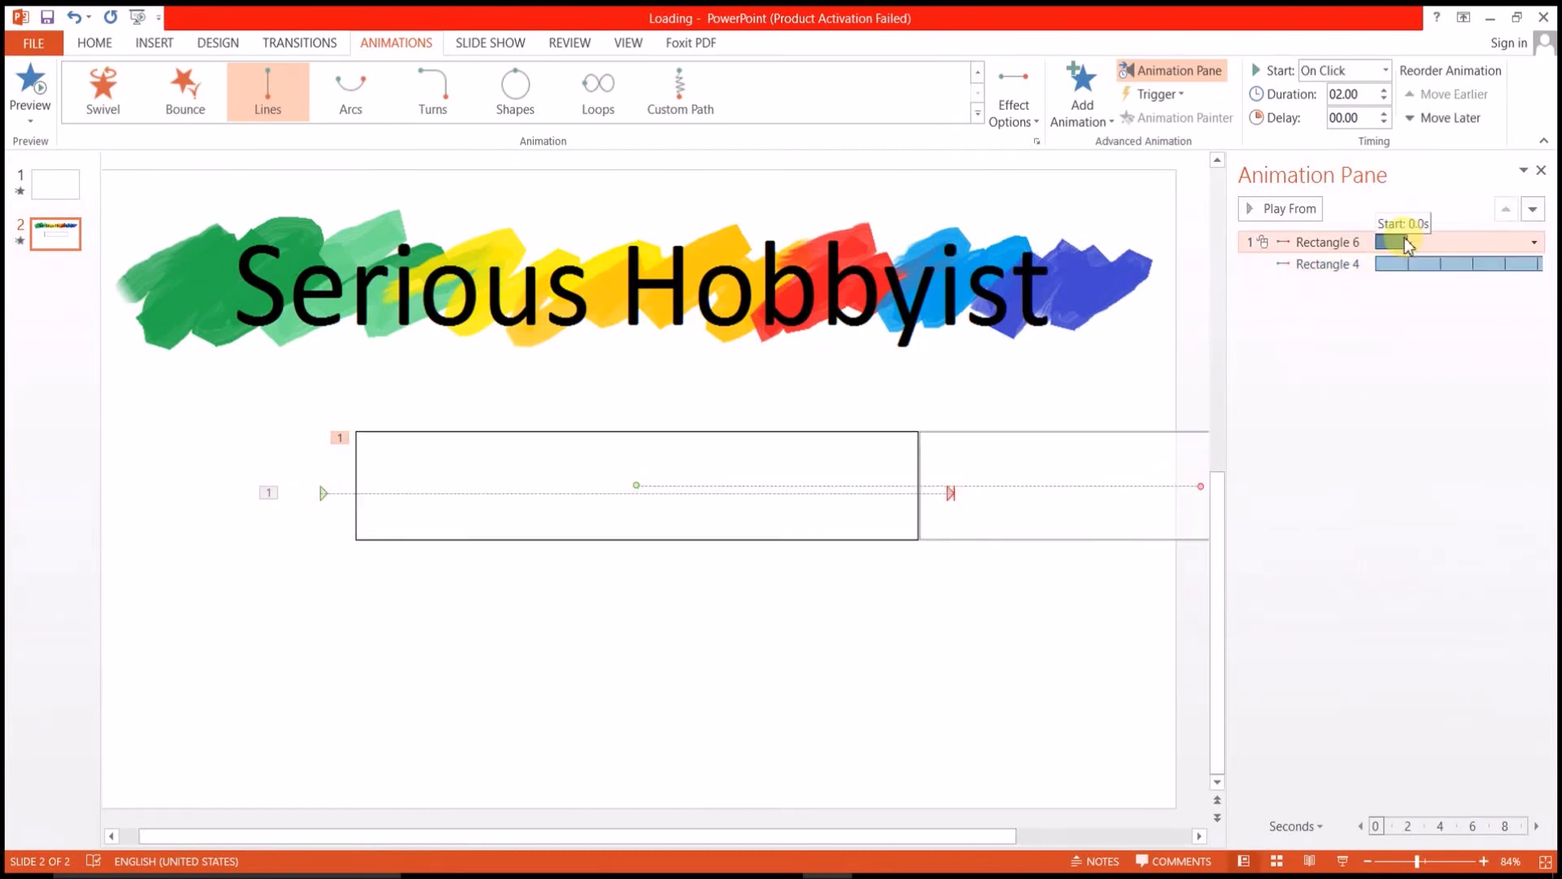
drag(1399, 243, 1426, 242)
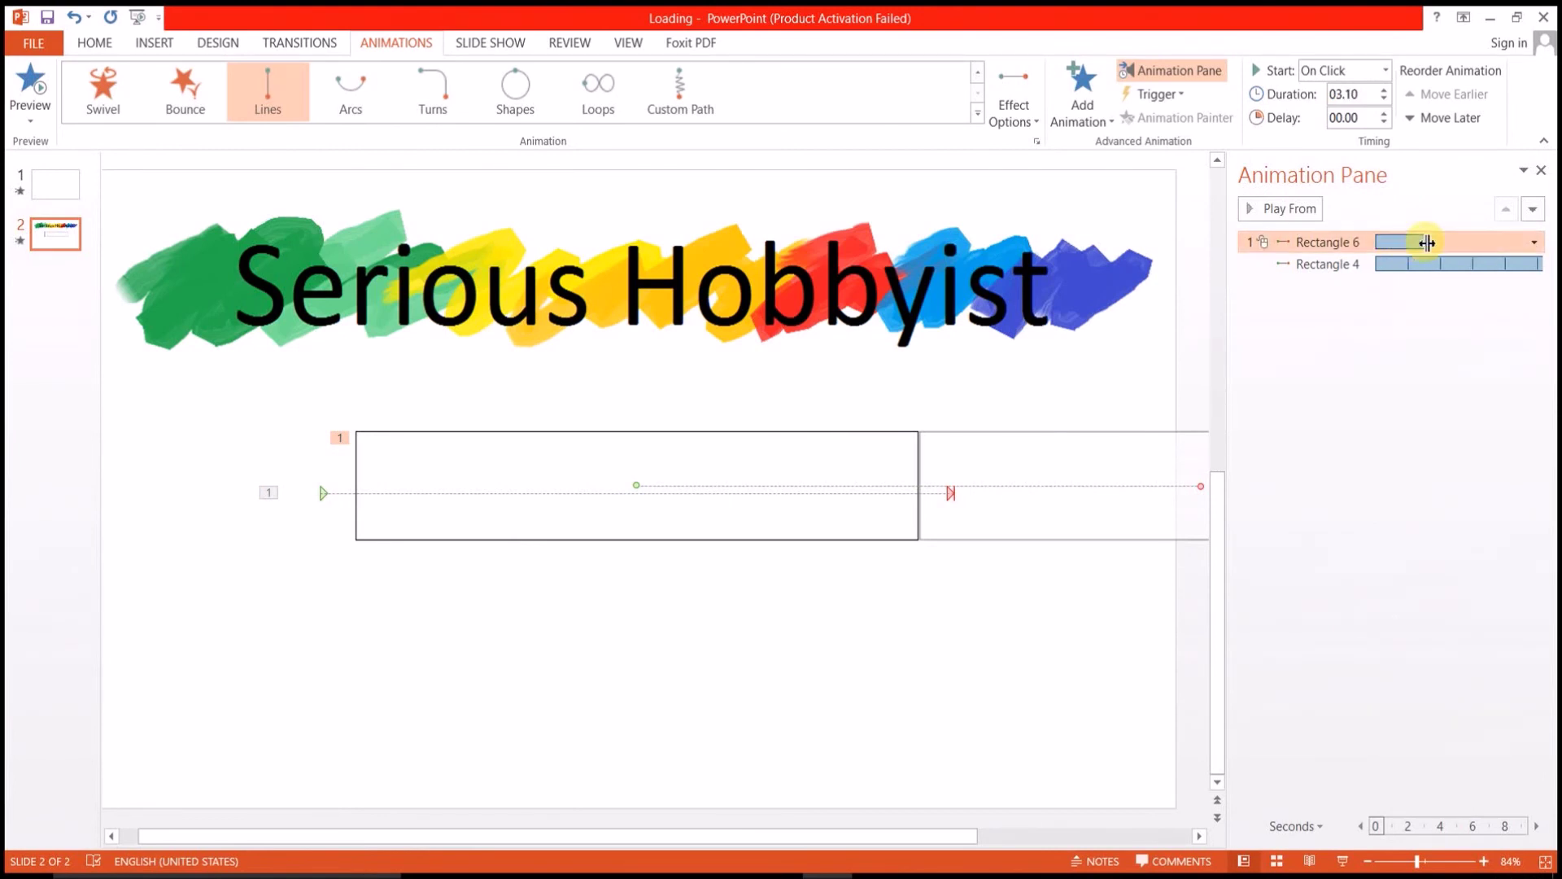
click(1464, 265)
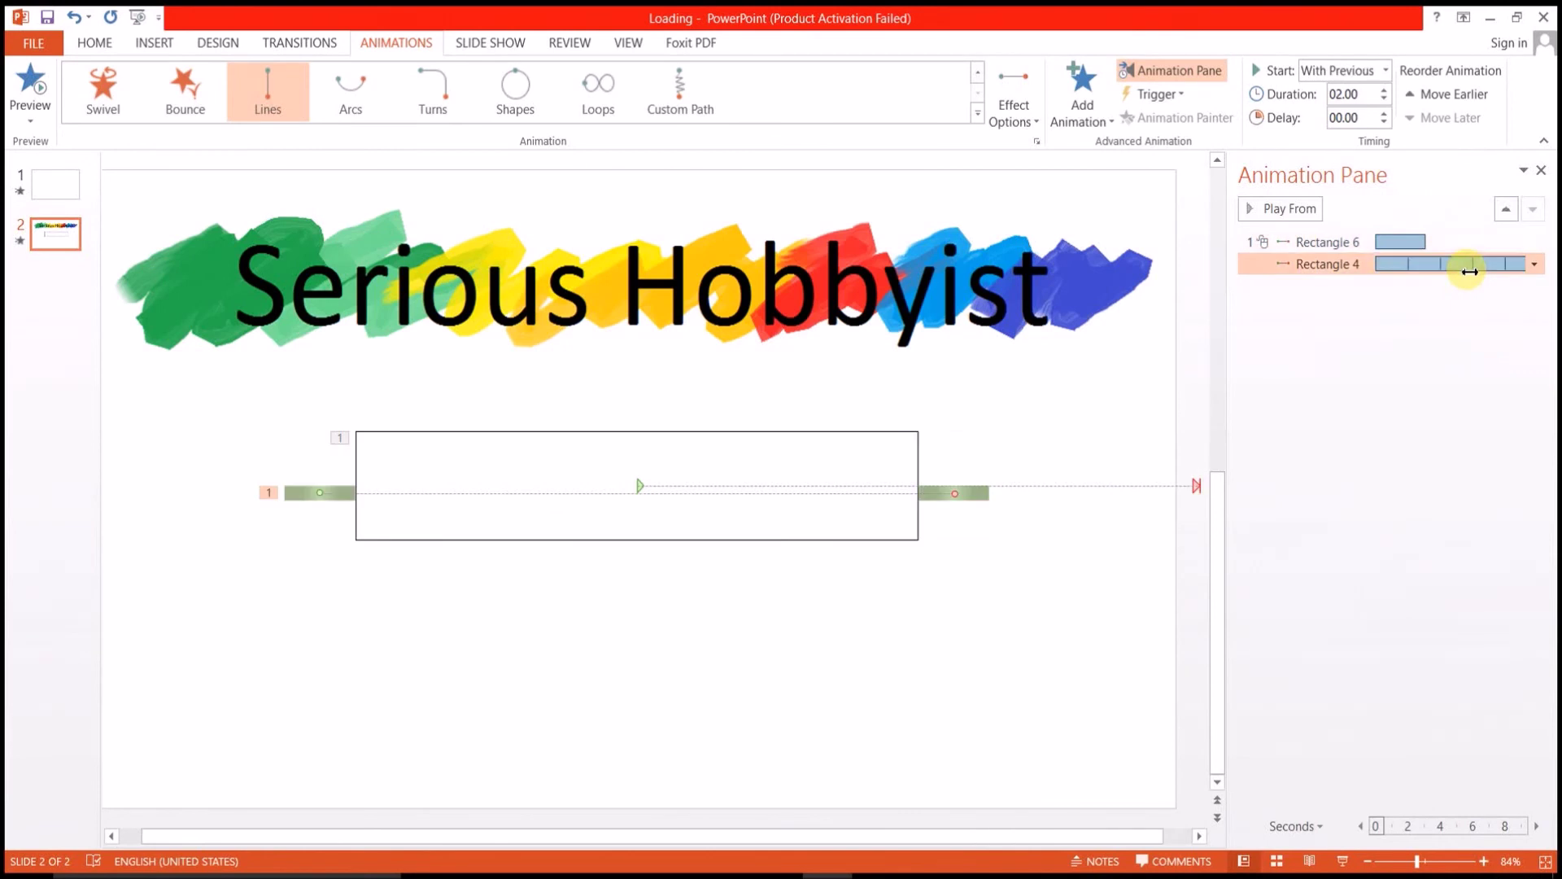
click(1533, 827)
click(1533, 827)
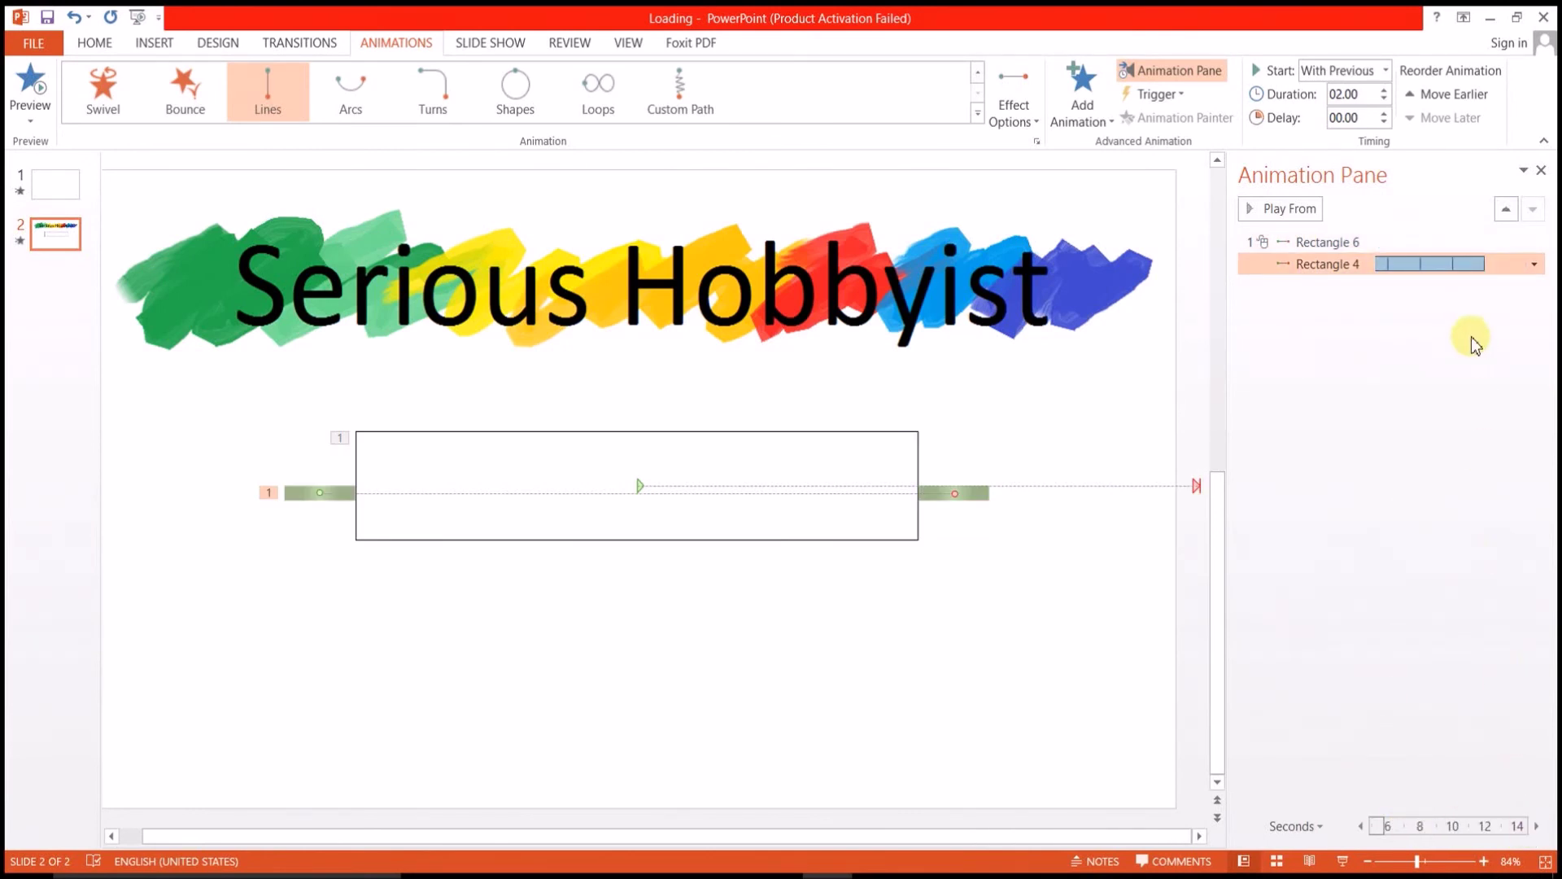
drag(1484, 270, 1427, 266)
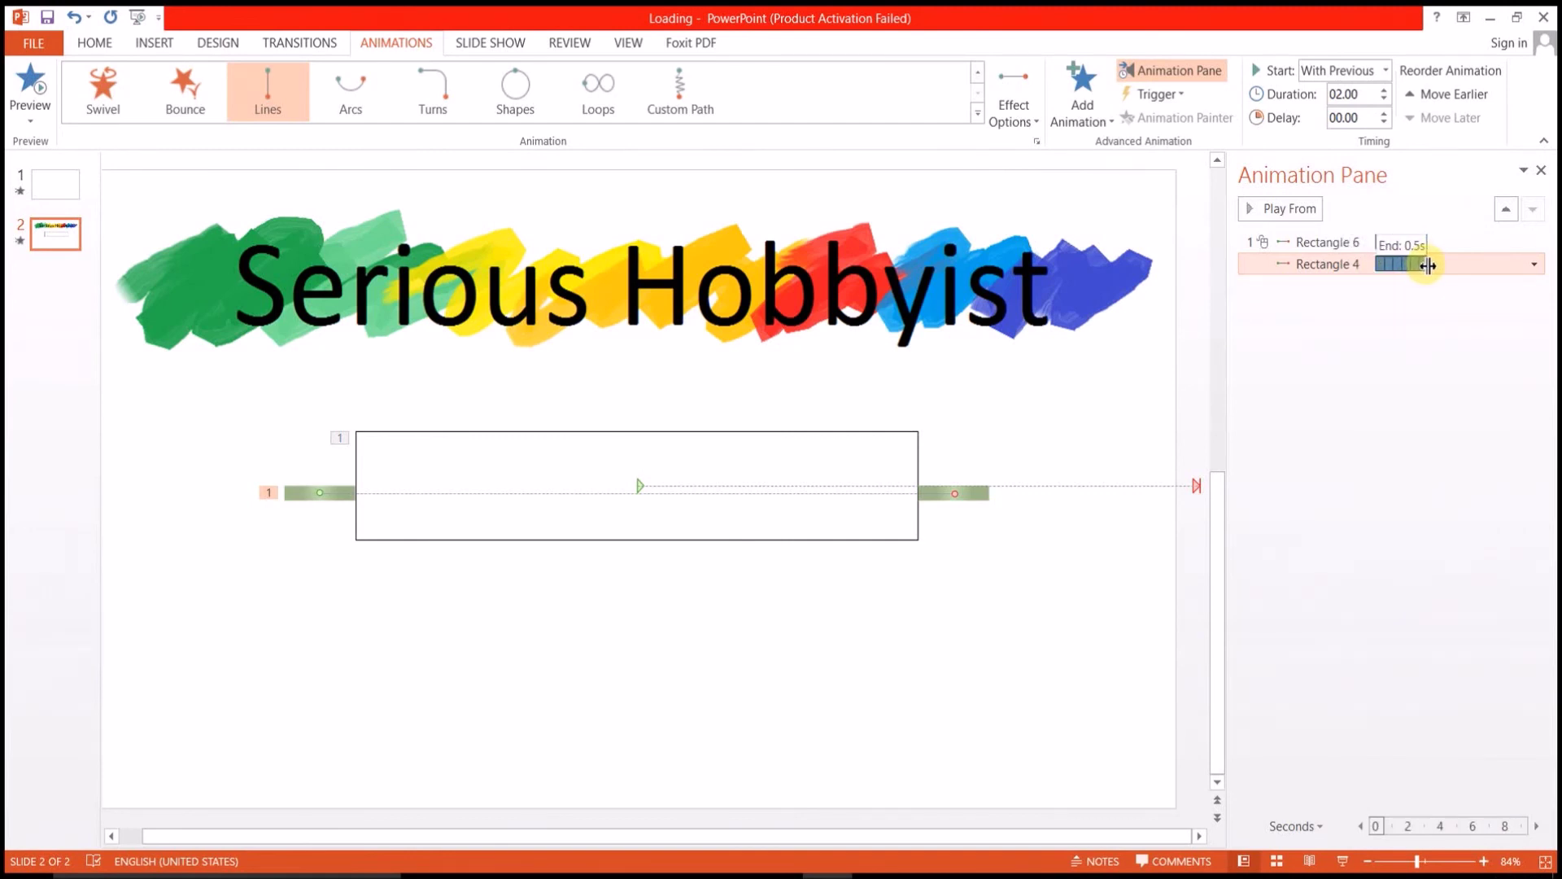
drag(1430, 271, 1430, 271)
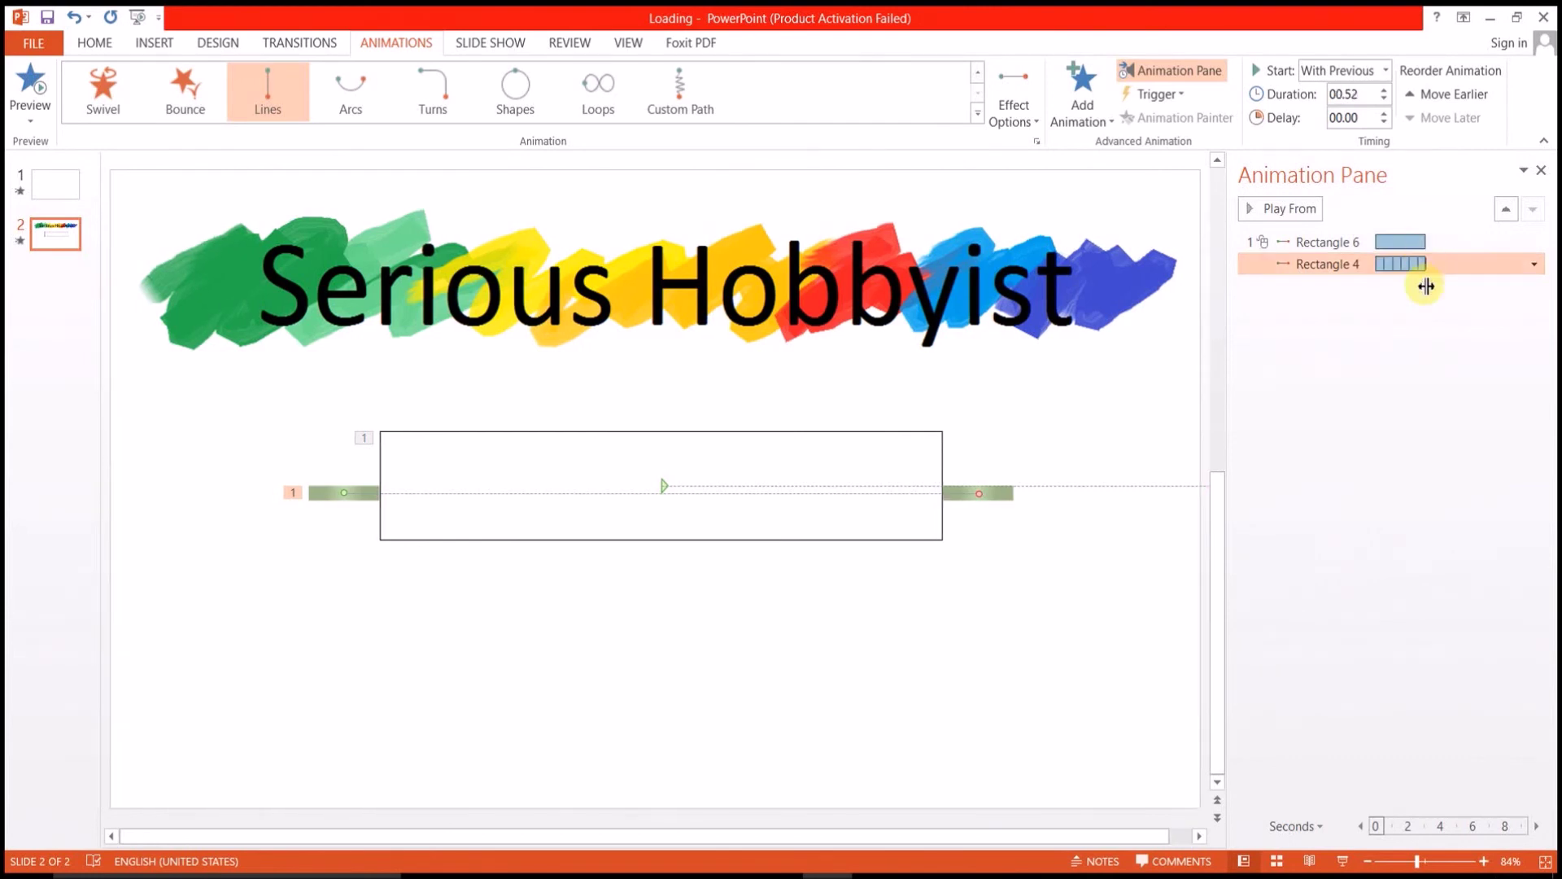
click(1413, 363)
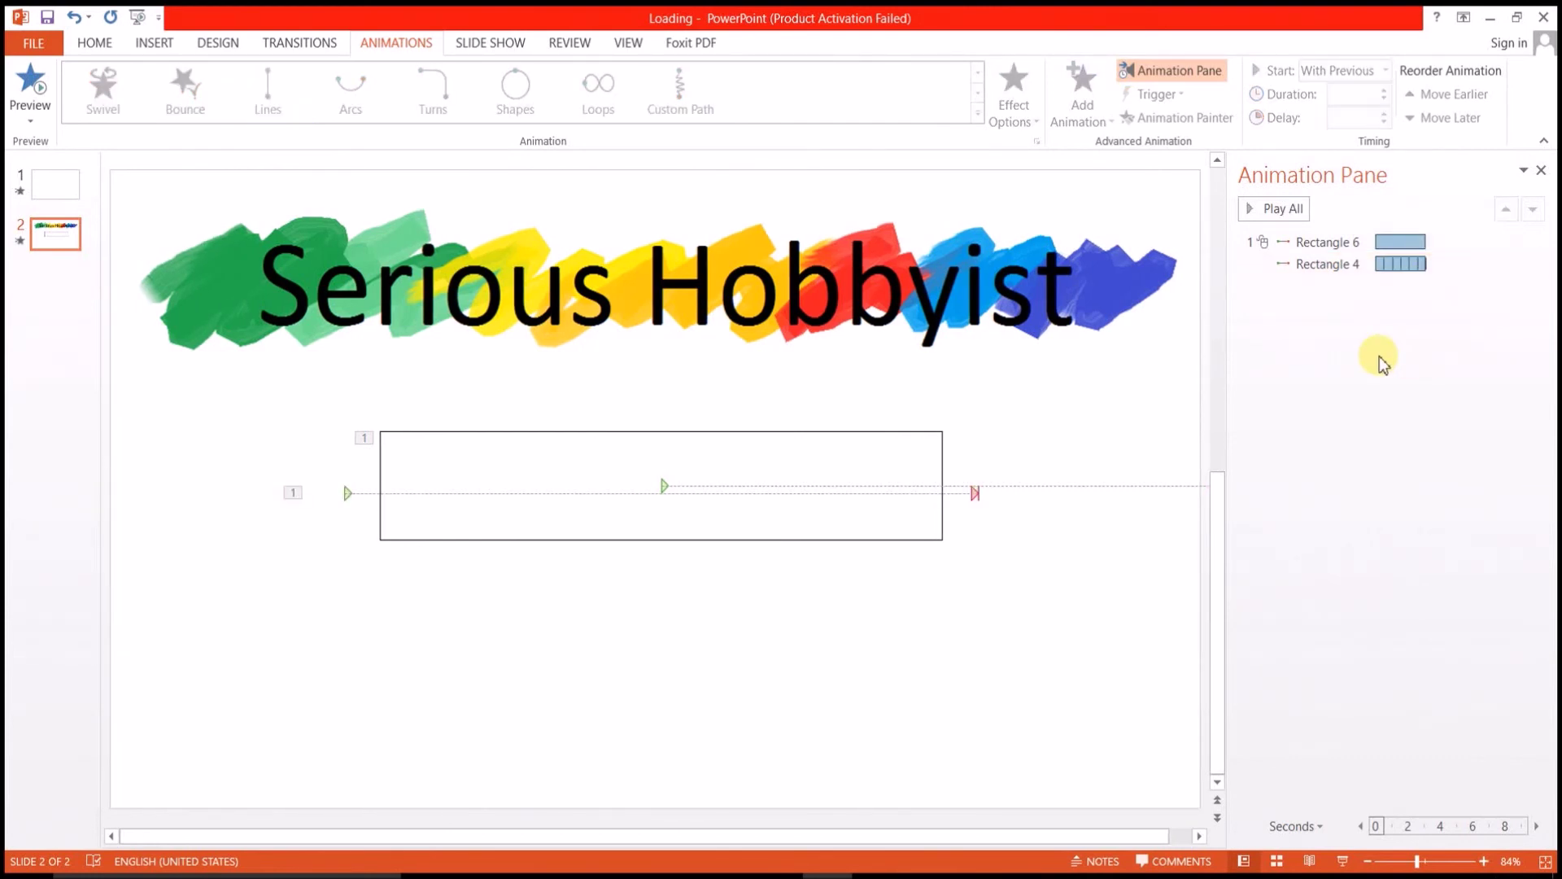
click(826, 478)
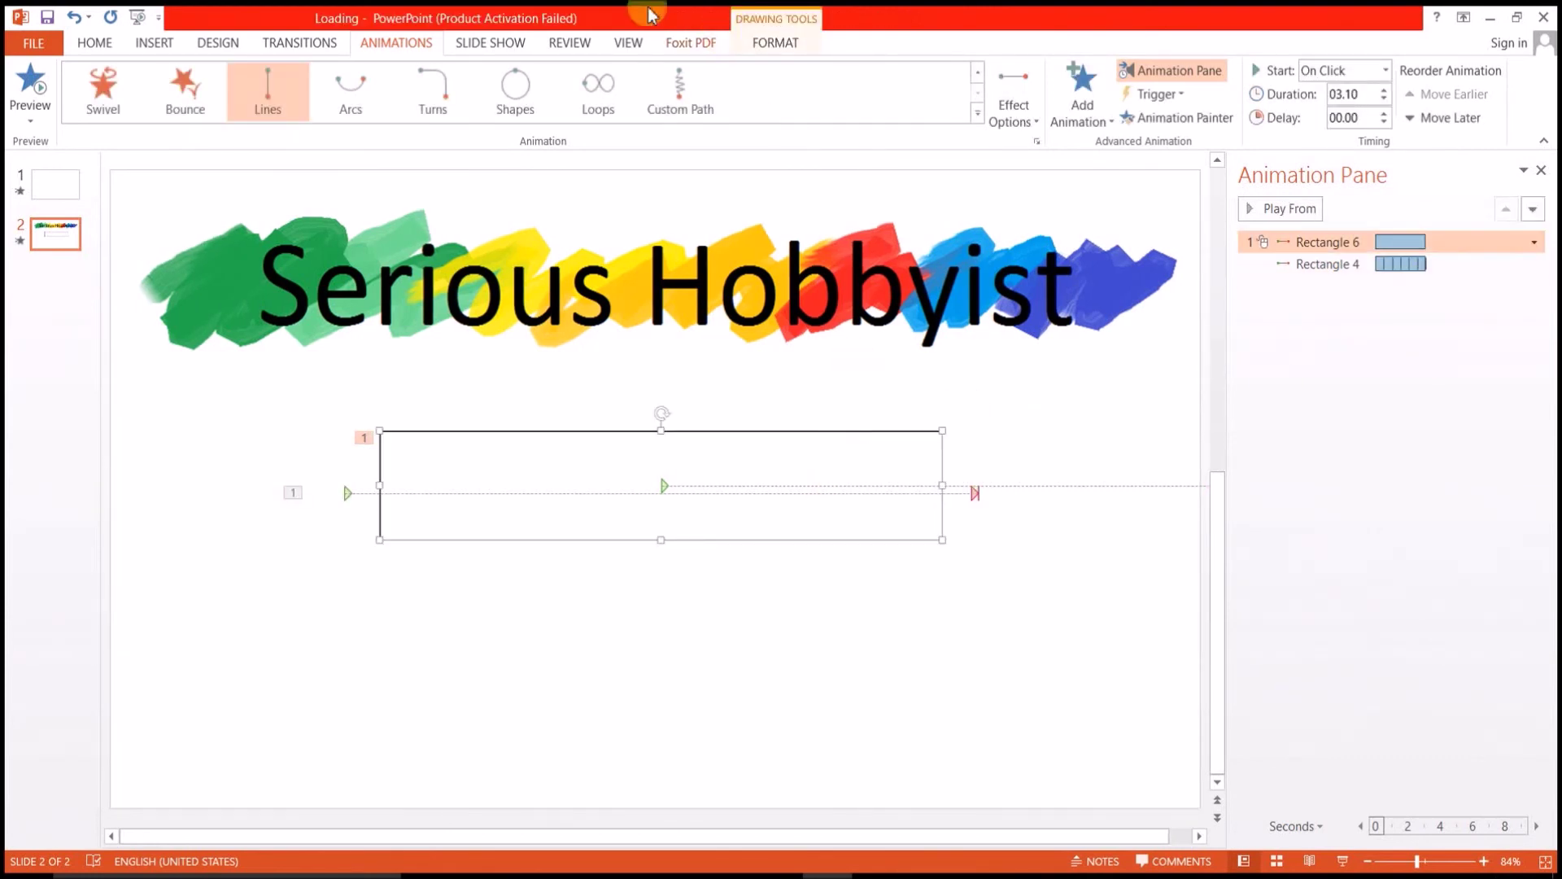
- Set the large white covering rectangle's Shape Outline to No Outline
click(757, 44)
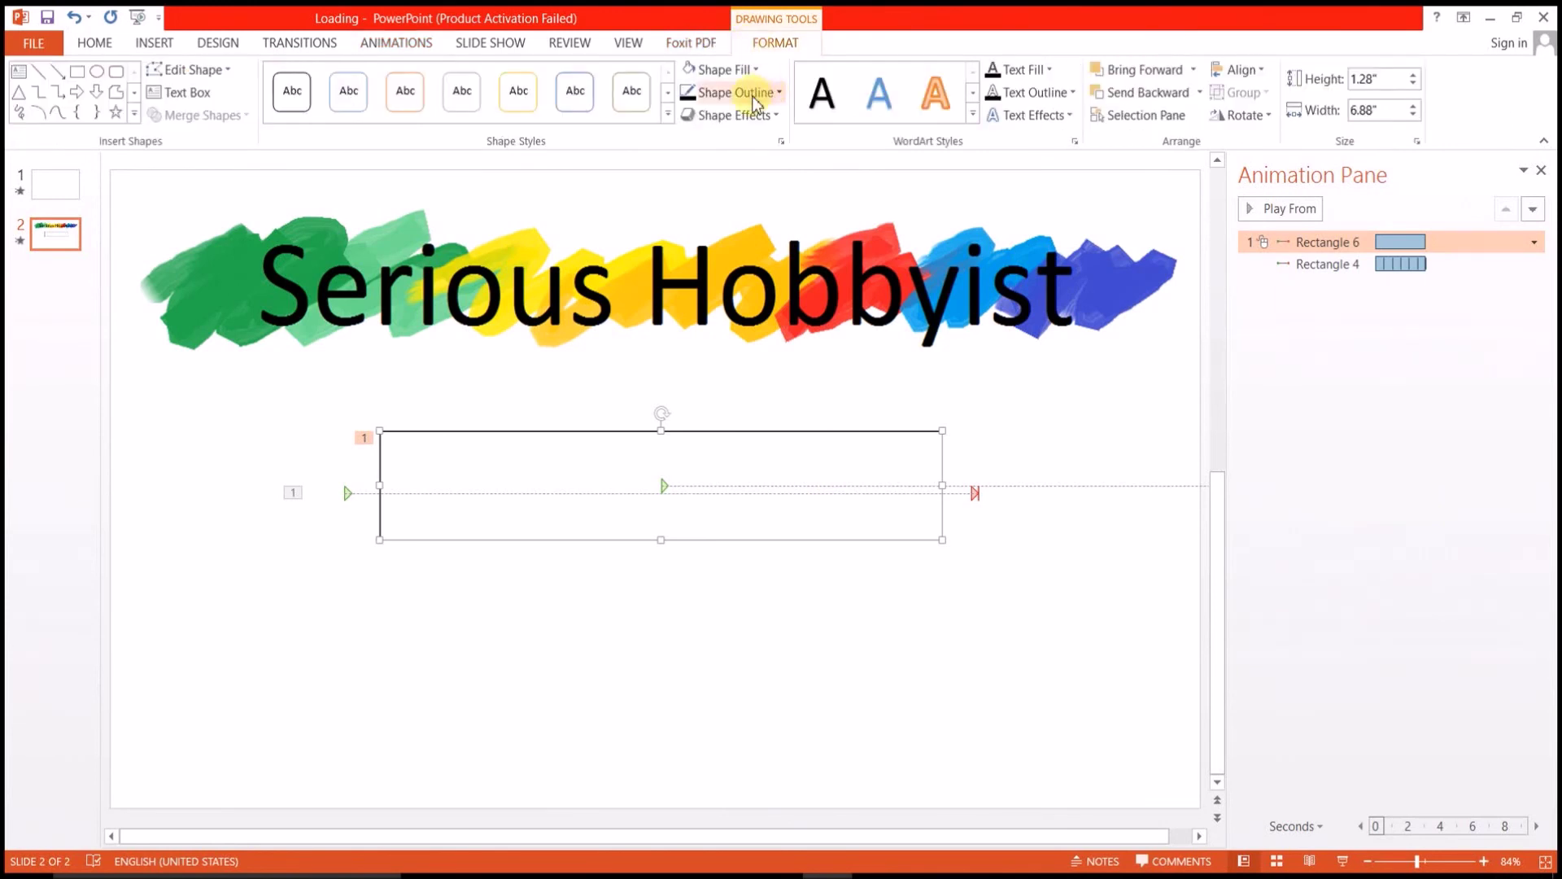
click(756, 102)
click(756, 306)
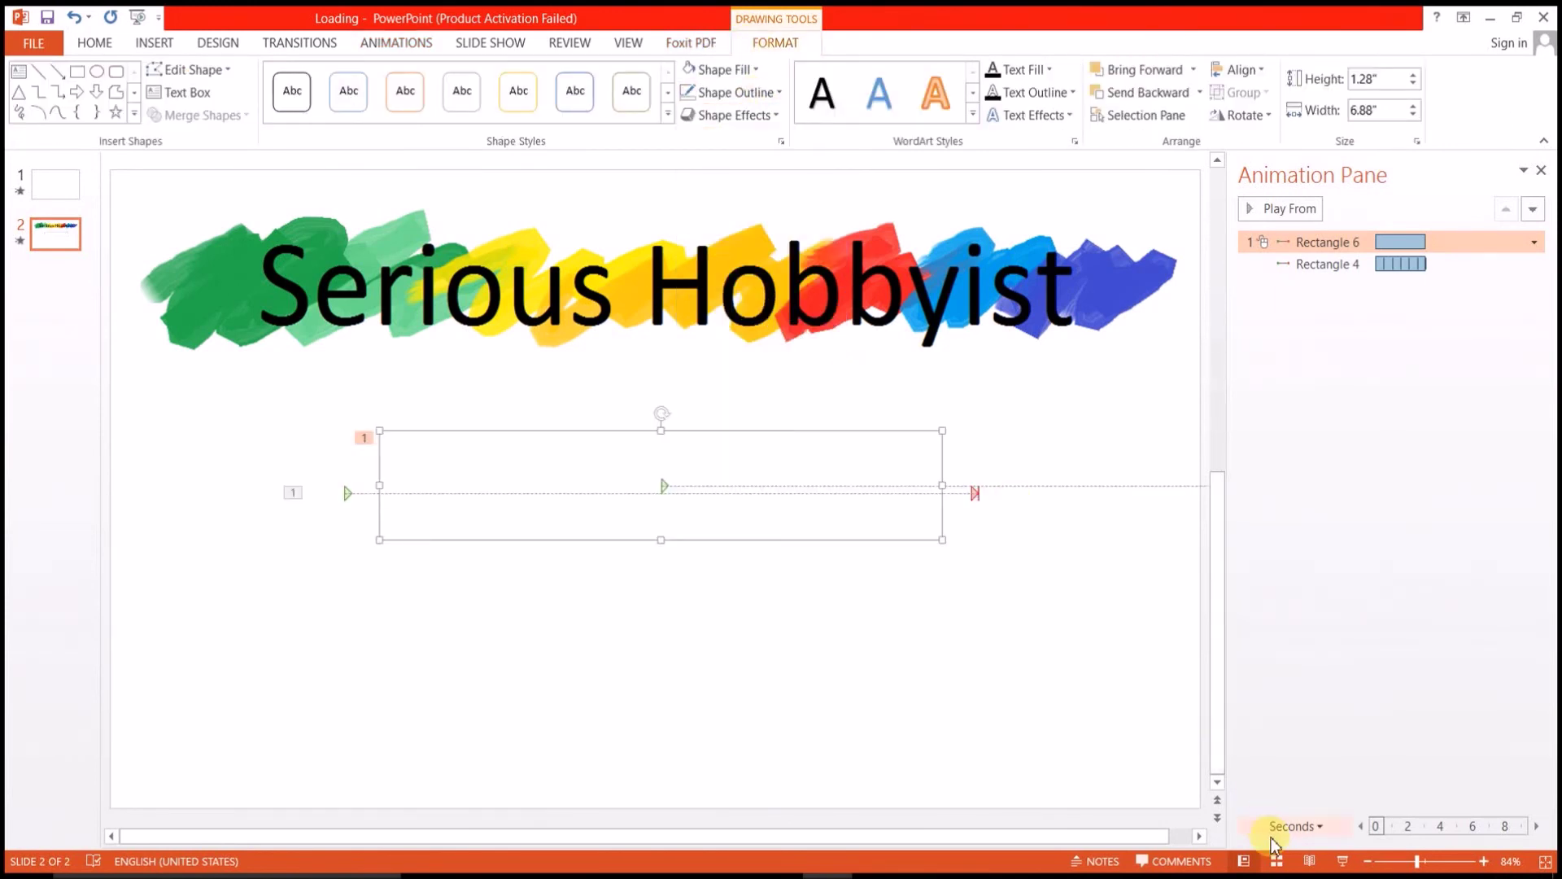